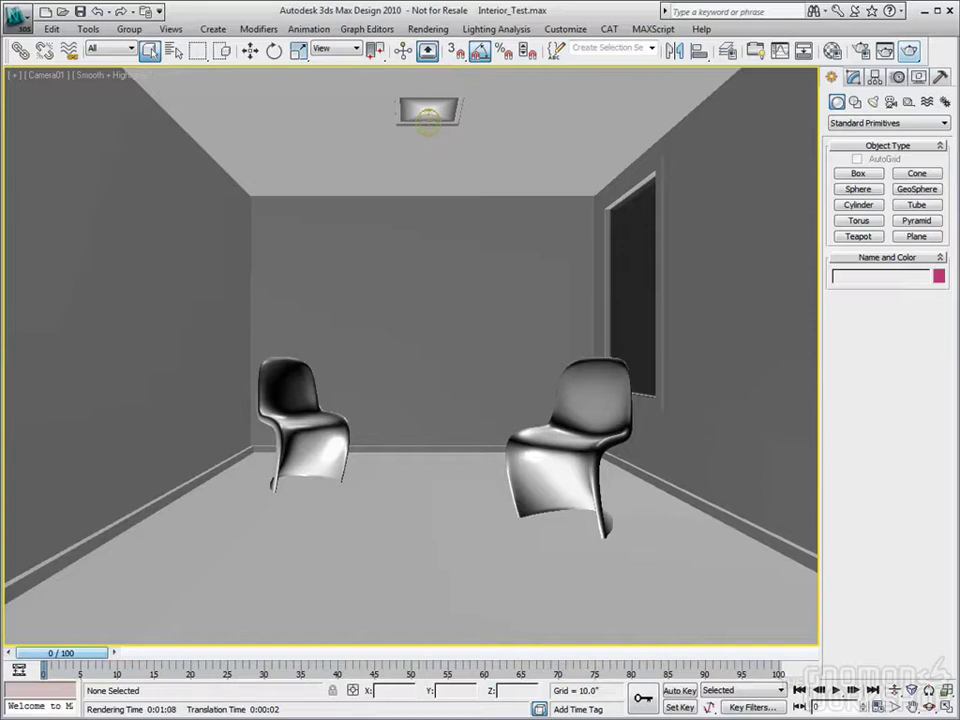
- Switch to Firefox and view the full-size Cornell box image with red and blue walls from the image search results
key(alt+Tab)
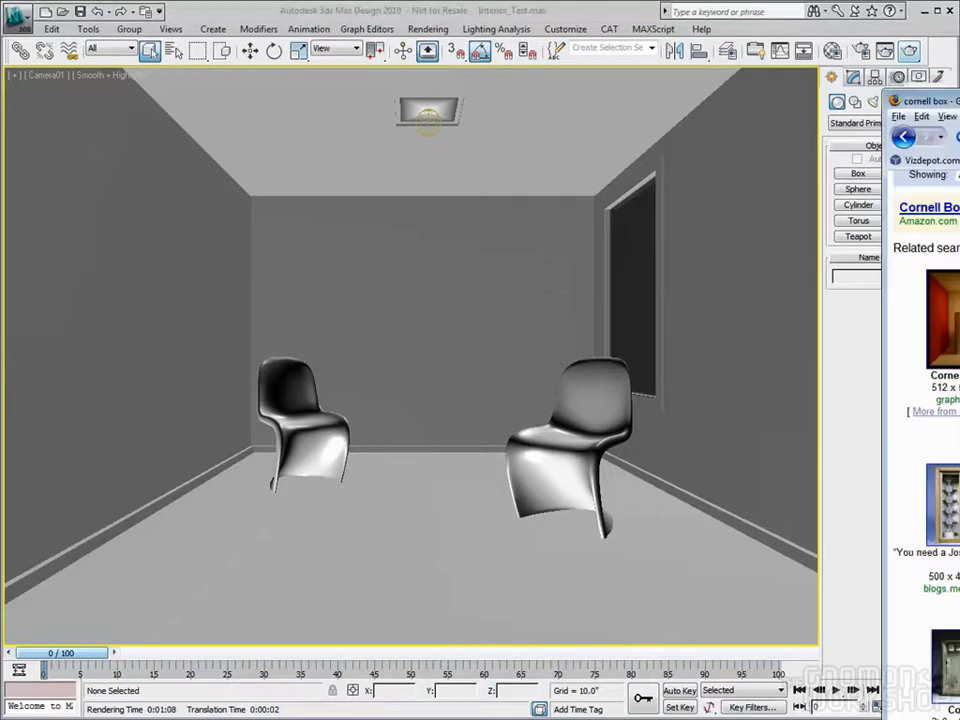
drag(691, 31, 460, 31)
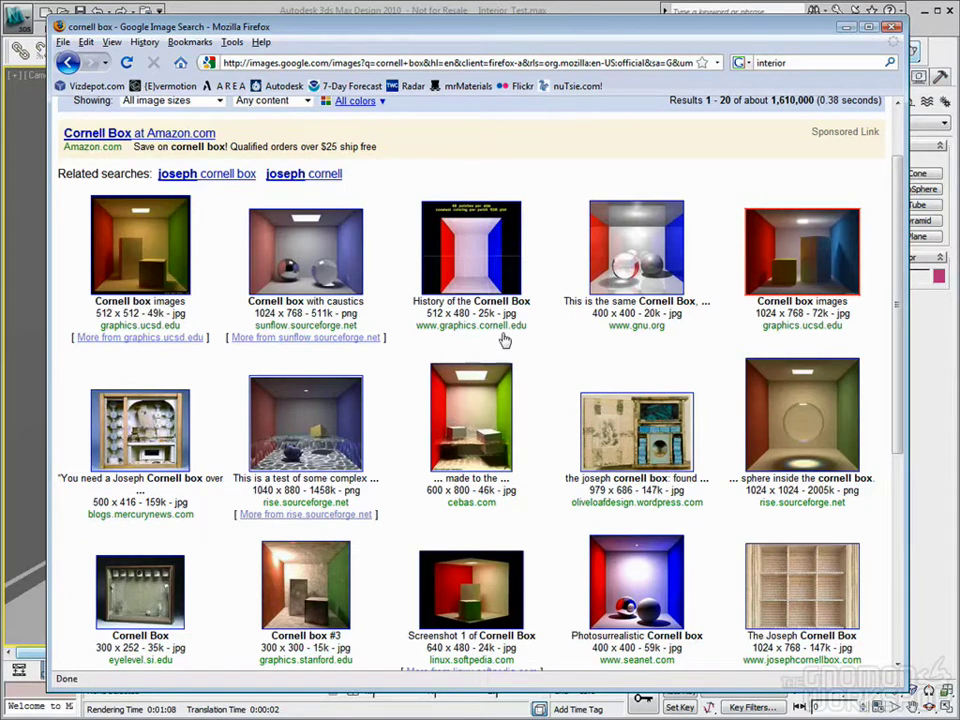
right_click(783, 271)
click(806, 298)
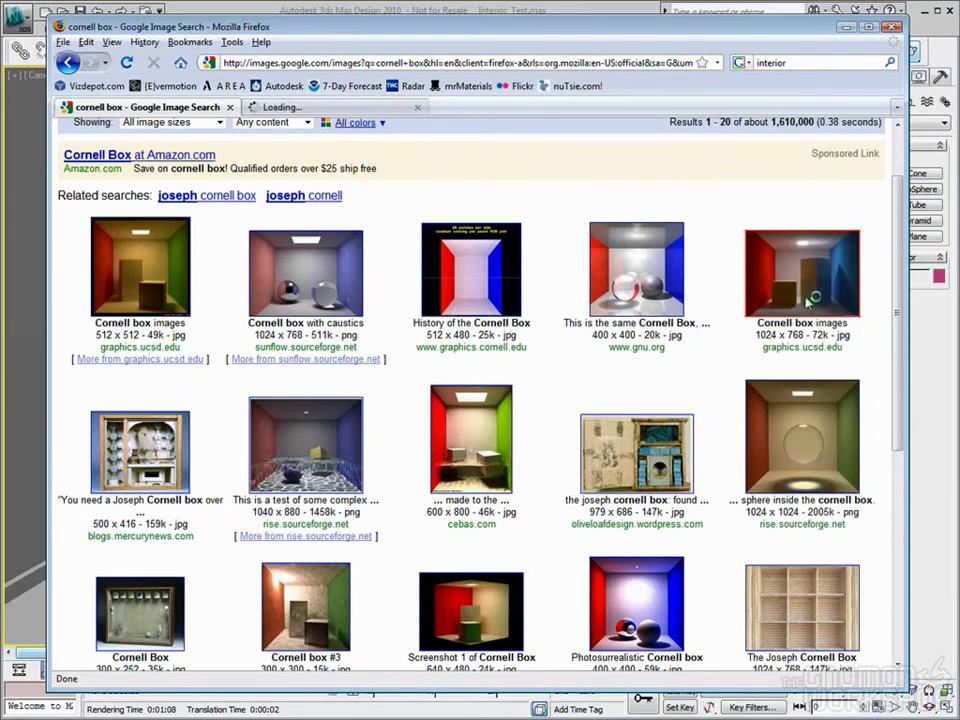
click(340, 107)
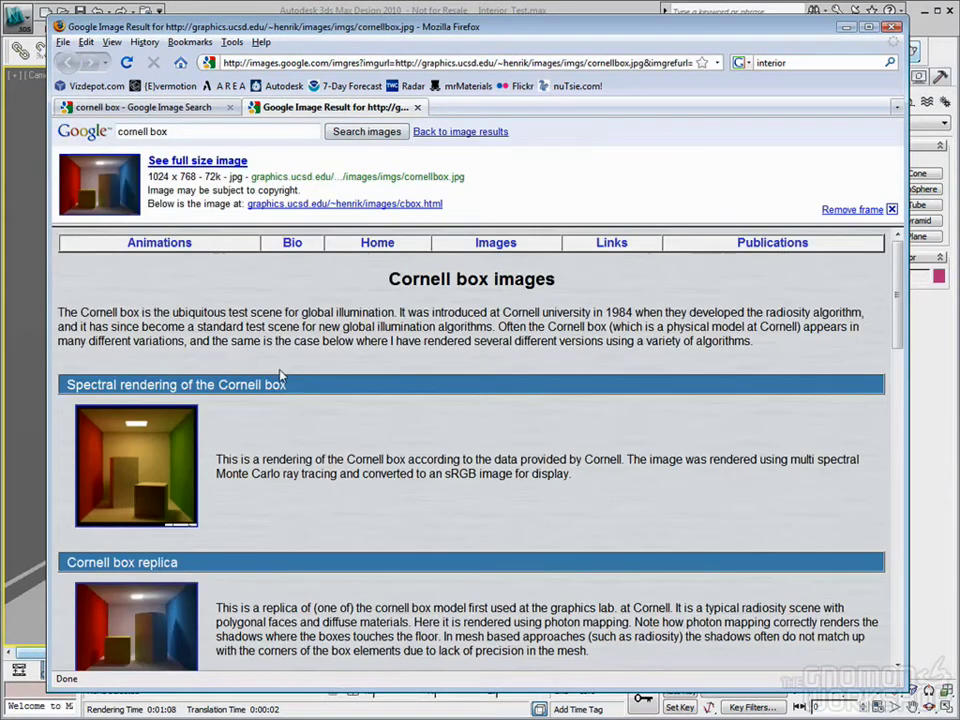
click(66, 182)
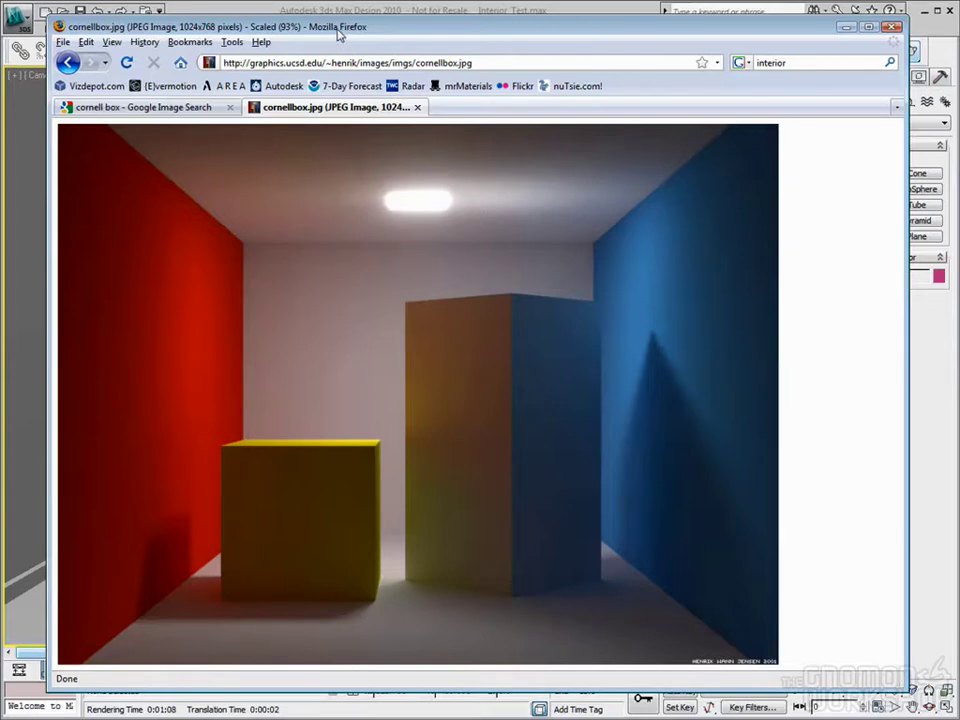
drag(336, 28, 959, 30)
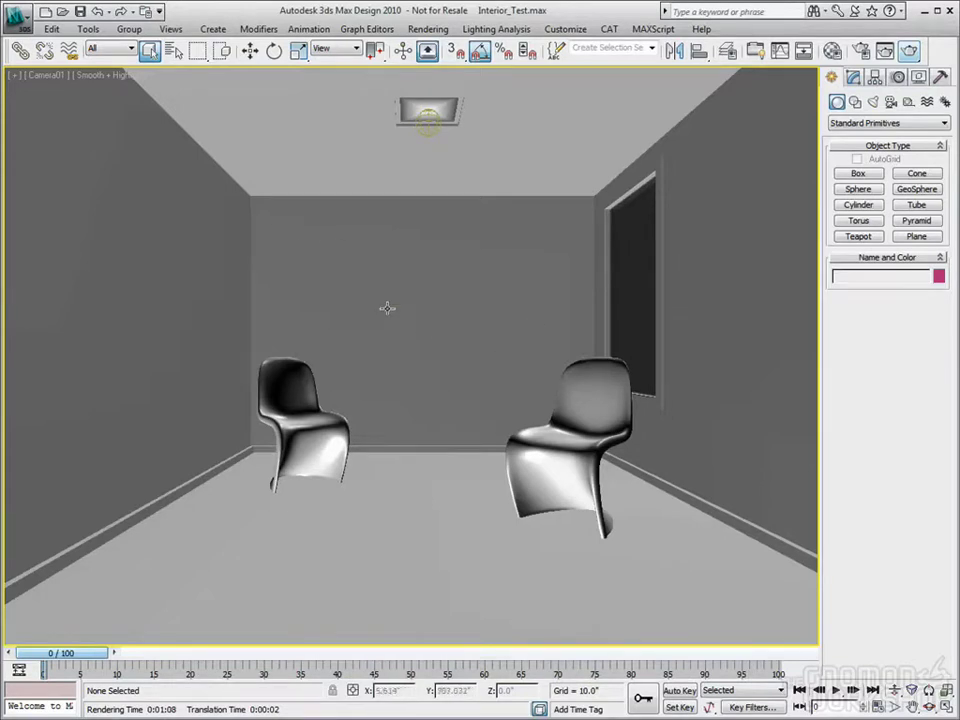
- Show the four-viewport layout and frame the whole room in the Front view
key(alt+w)
right_click(588, 223)
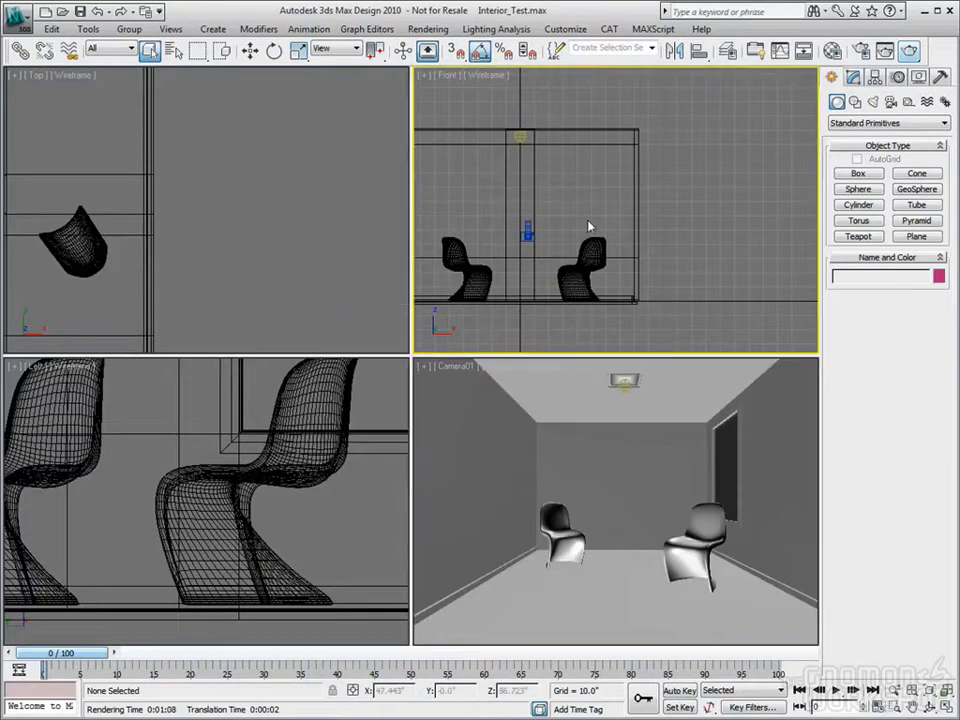
scroll(665, 223, down, 2)
middle_drag(534, 204, 546, 203)
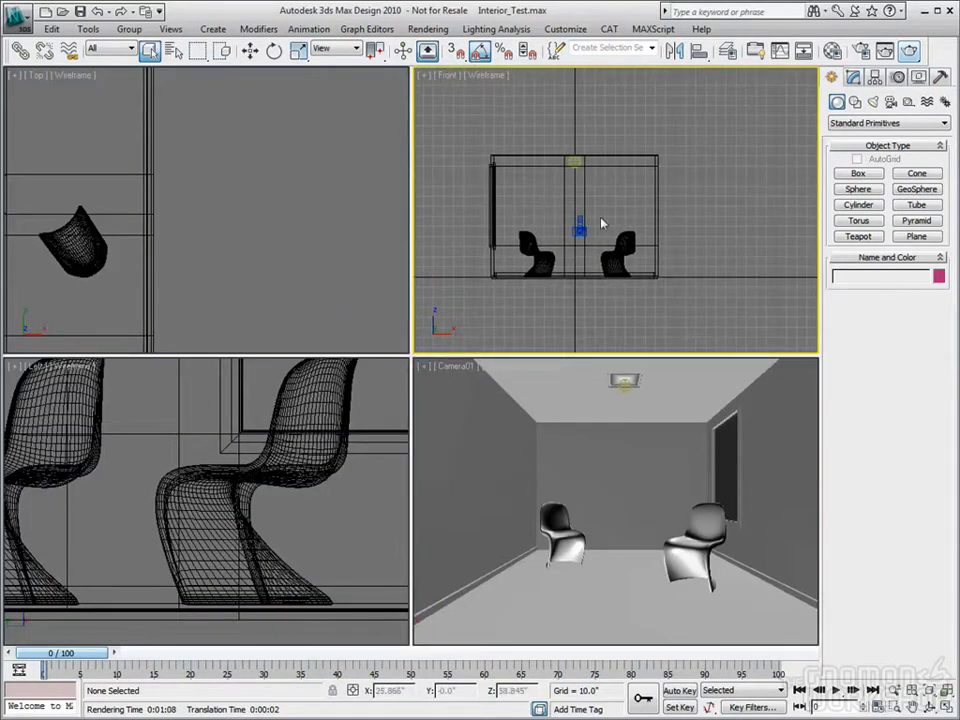
- Load the room structure's material into the Material Editor by sampling it from the wall in the camera view
click(618, 568)
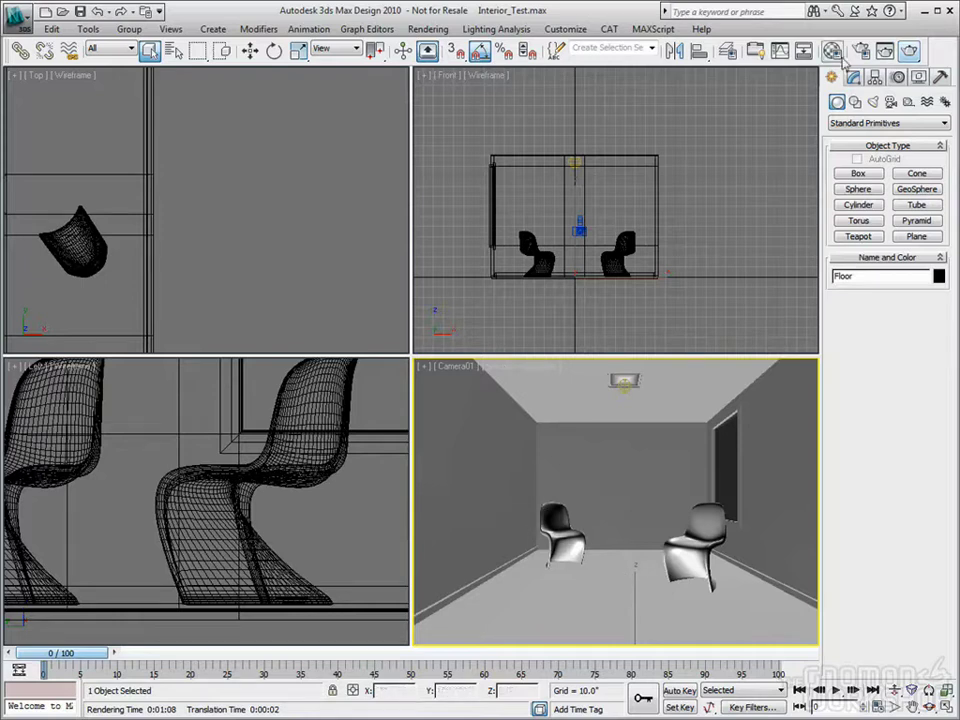
key(m)
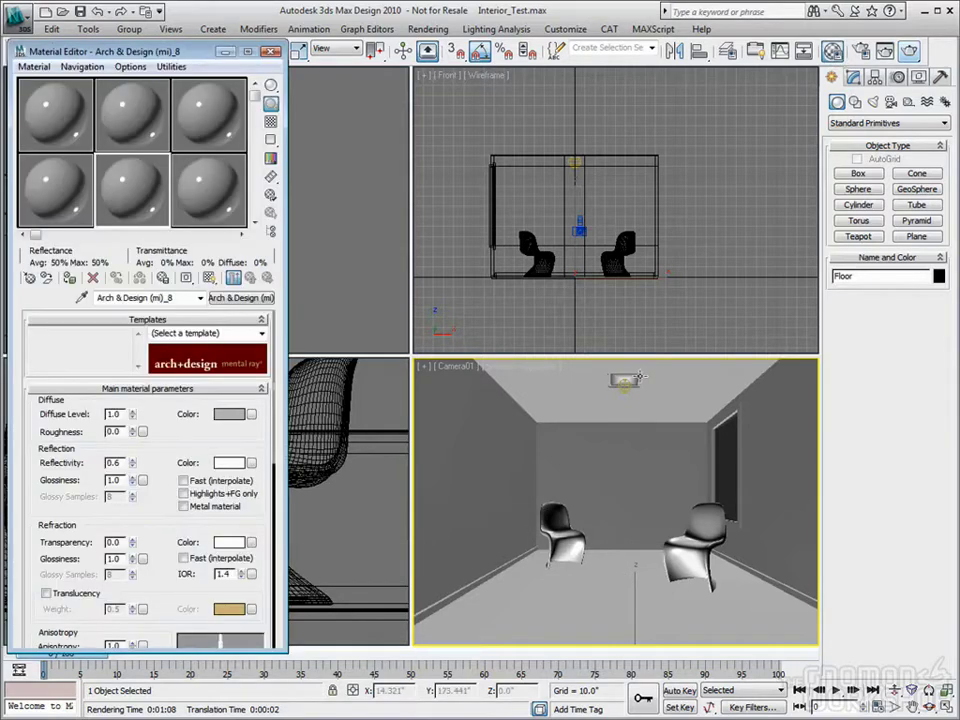
click(572, 452)
click(81, 297)
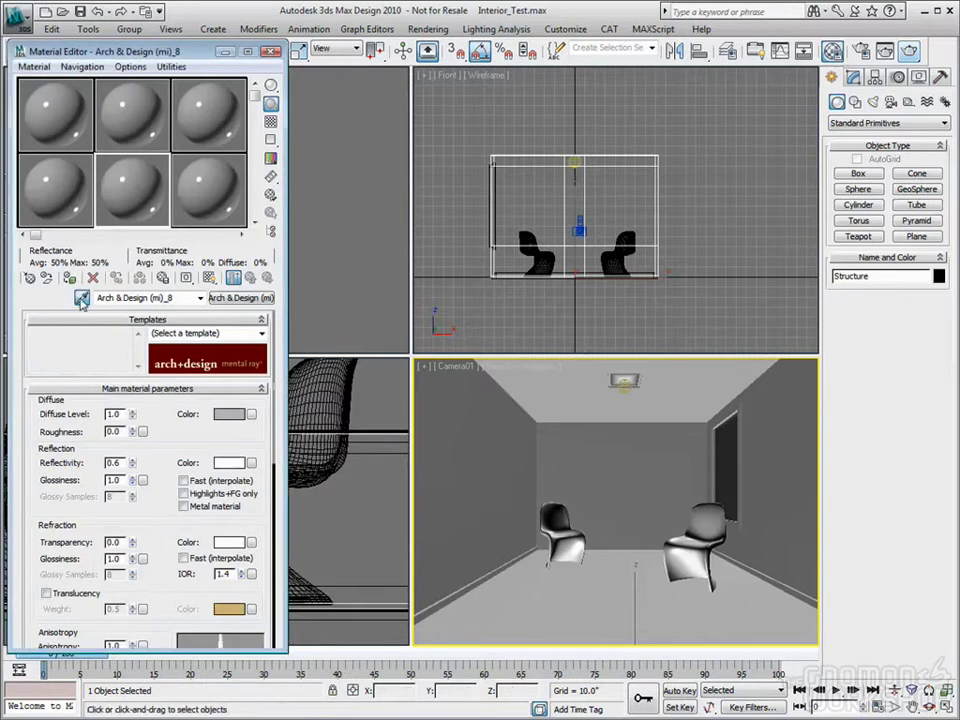
click(476, 468)
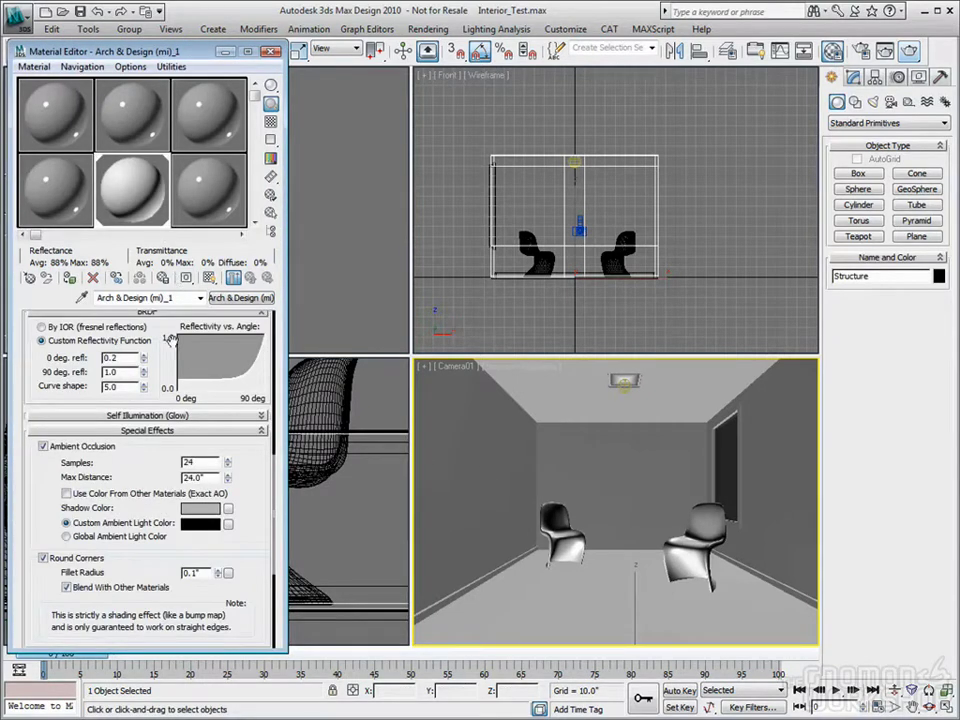
- Set the structure material's diffuse color to 0.9 for red, green and blue, and render the Camera01 view
scroll(170, 453, up, 5)
scroll(170, 453, up, 3)
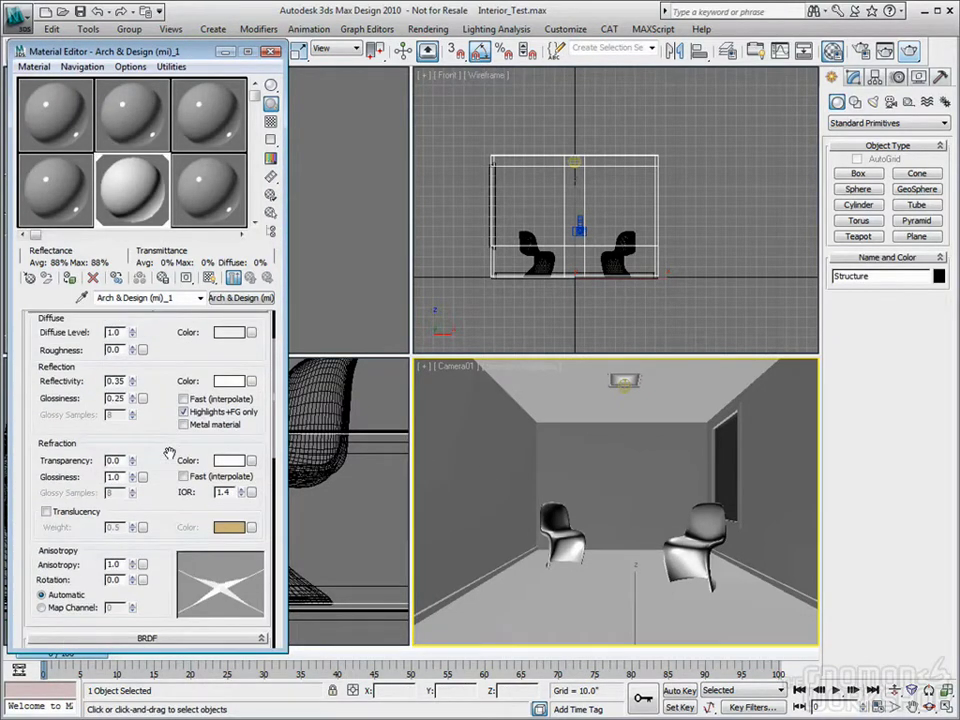
click(251, 332)
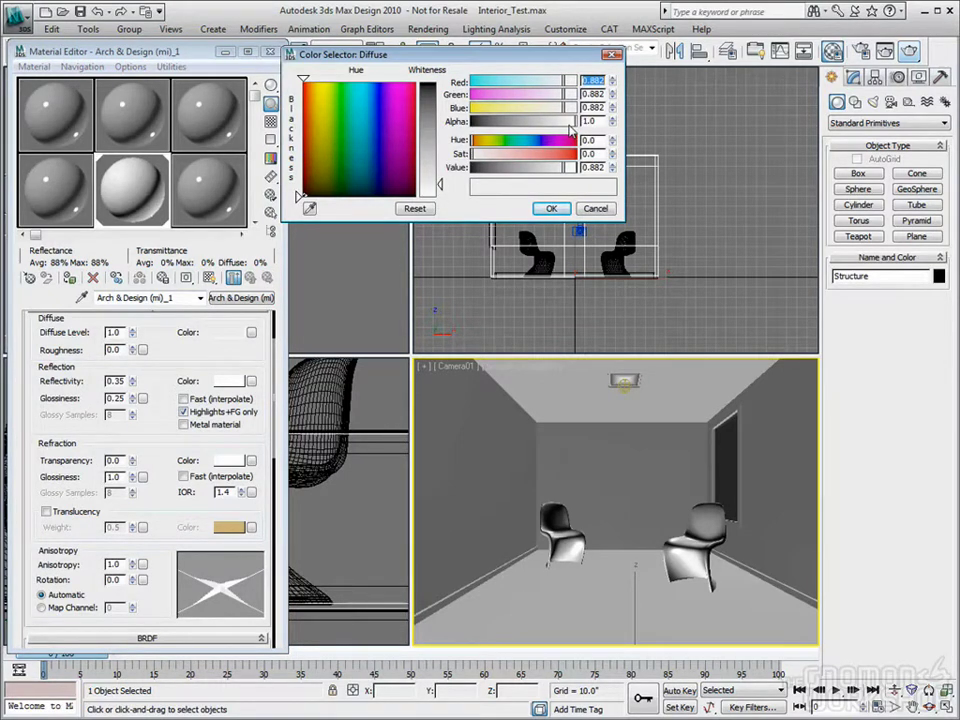
text(0.9)
key(Tab)
text(0.9)
key(Tab)
text(0.9)
click(551, 208)
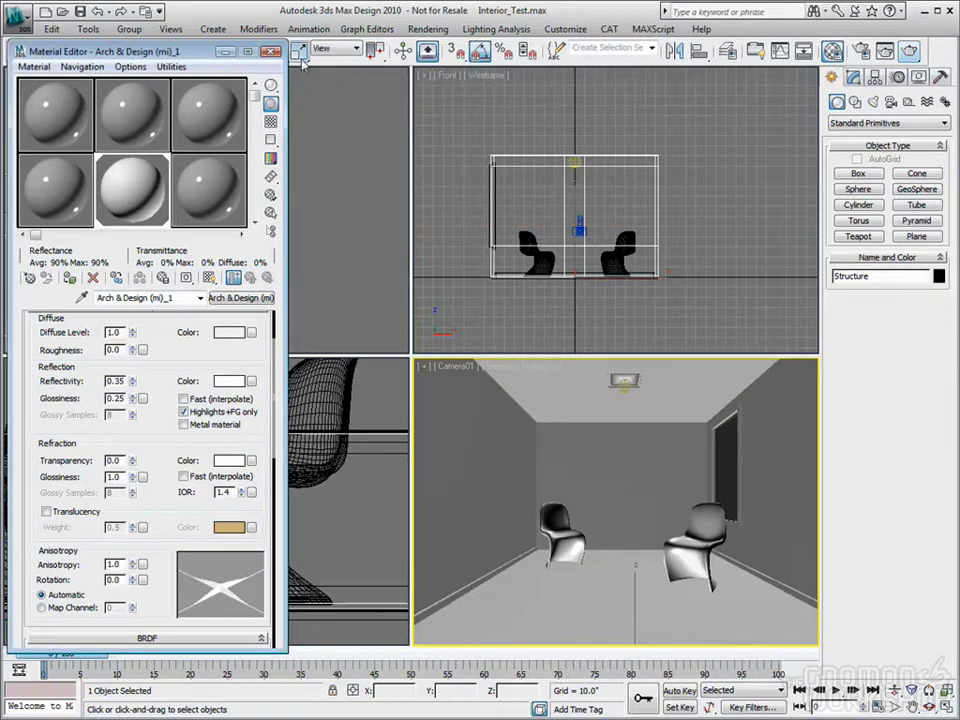
key(m)
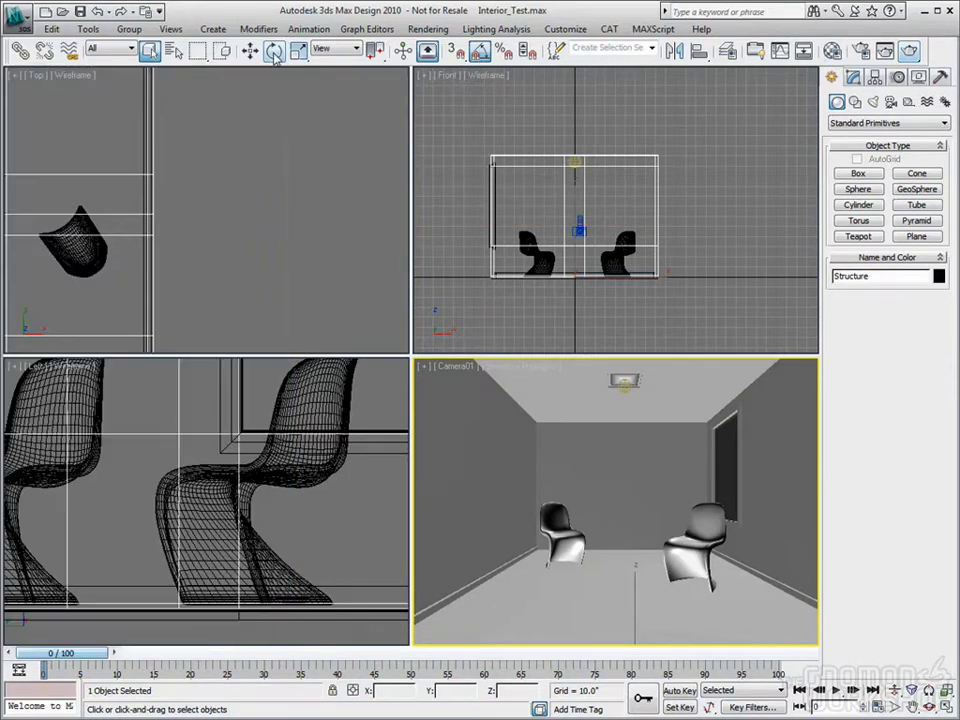
click(911, 52)
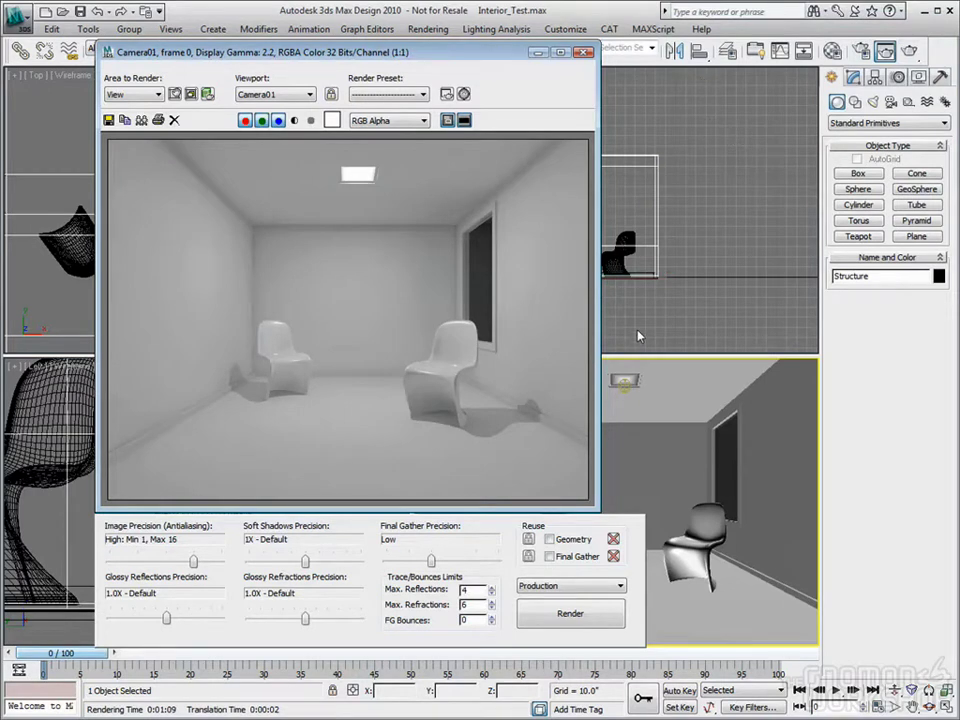
- Review the mental ray Final Gather and Global Illumination settings against the Cornell box image in Firefox
click(862, 52)
click(350, 99)
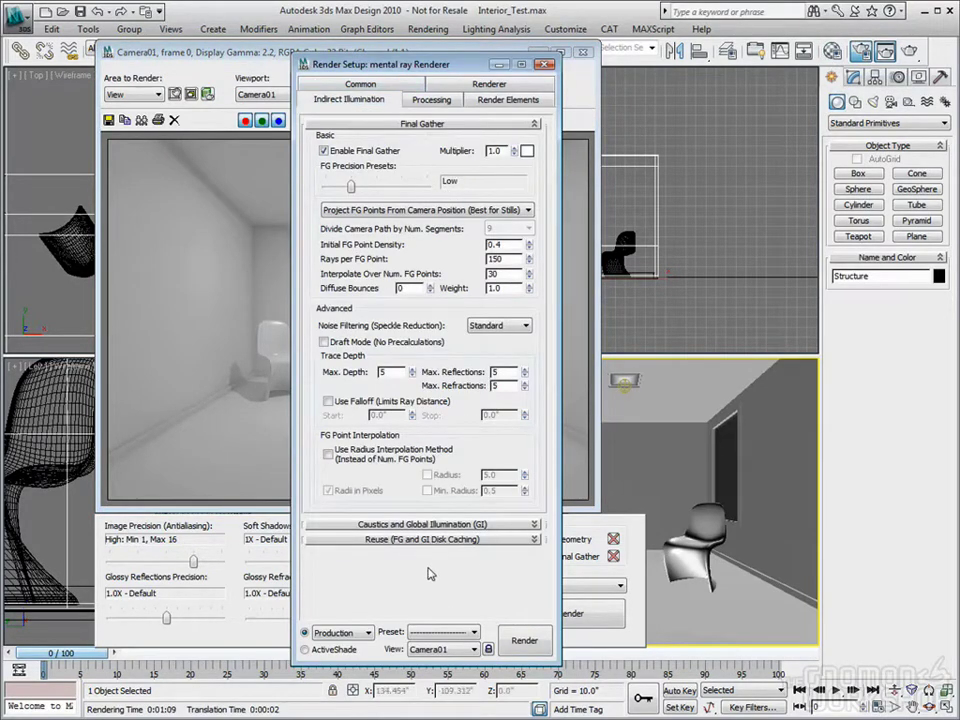
click(463, 524)
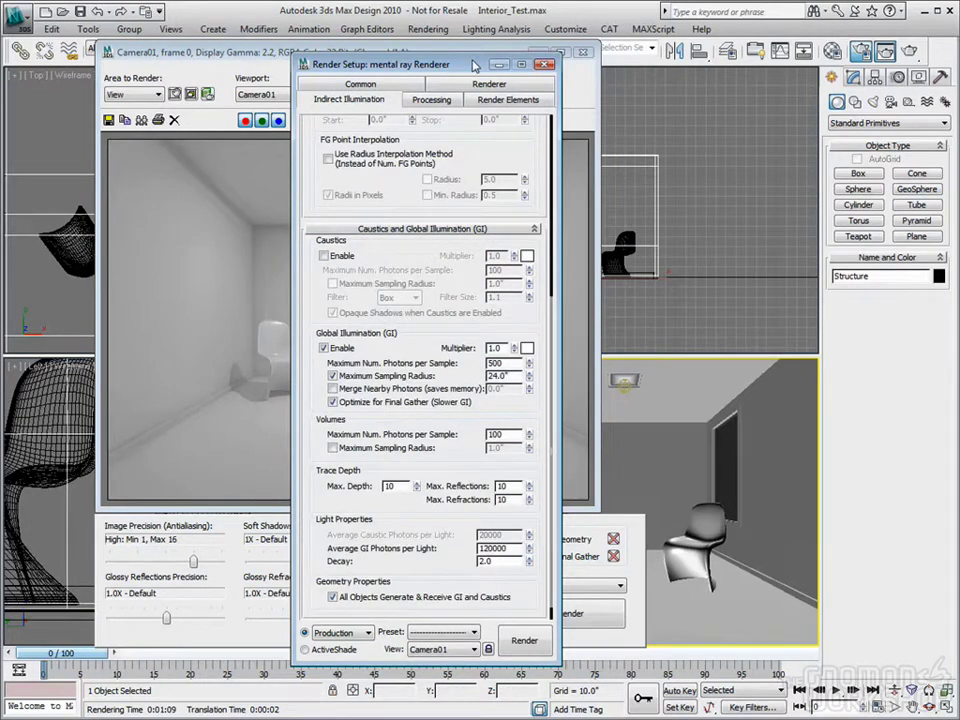
key(alt+Tab)
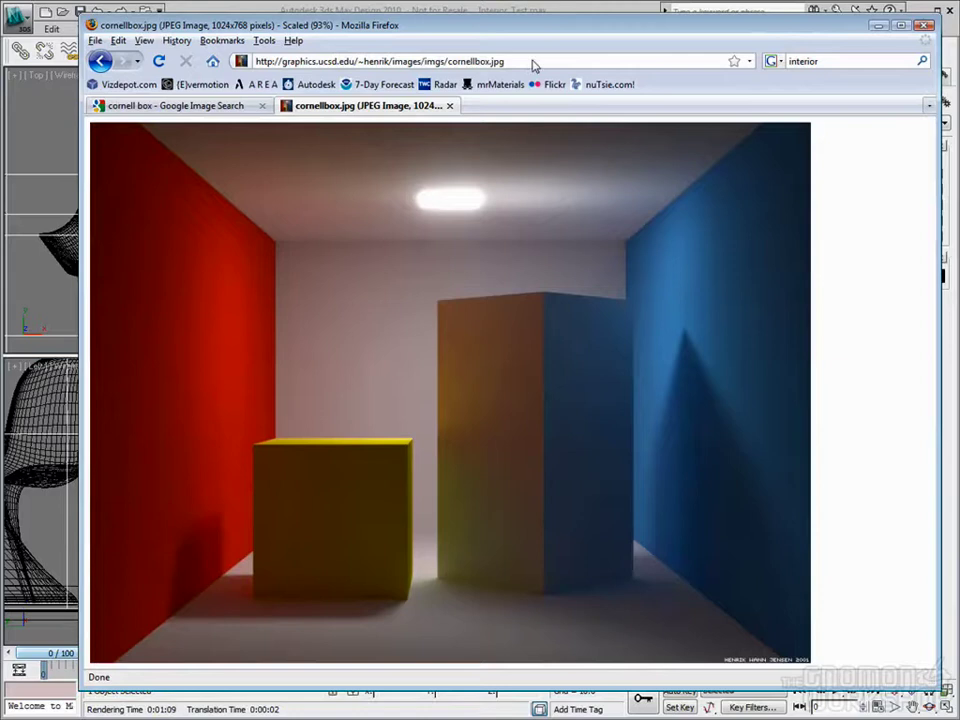
click(366, 10)
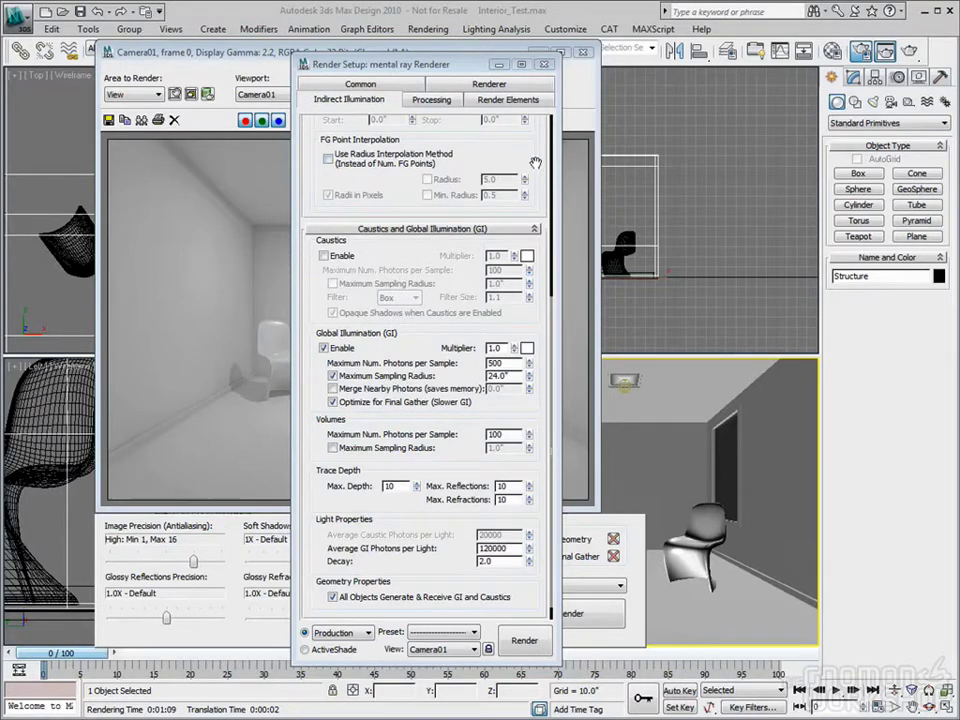
scroll(535, 373, up, 5)
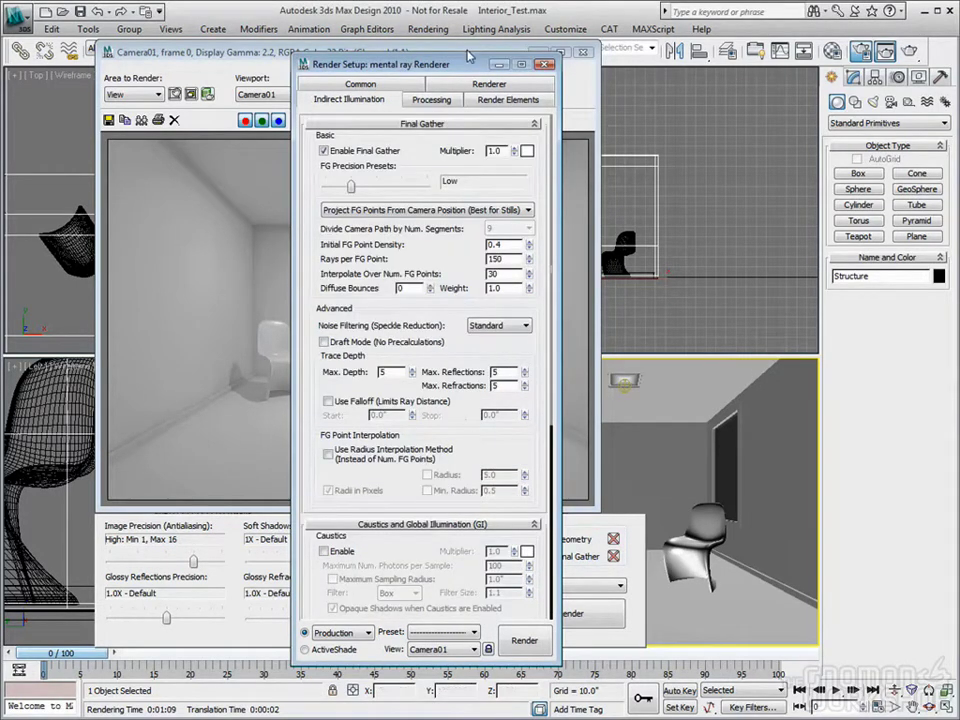
click(544, 64)
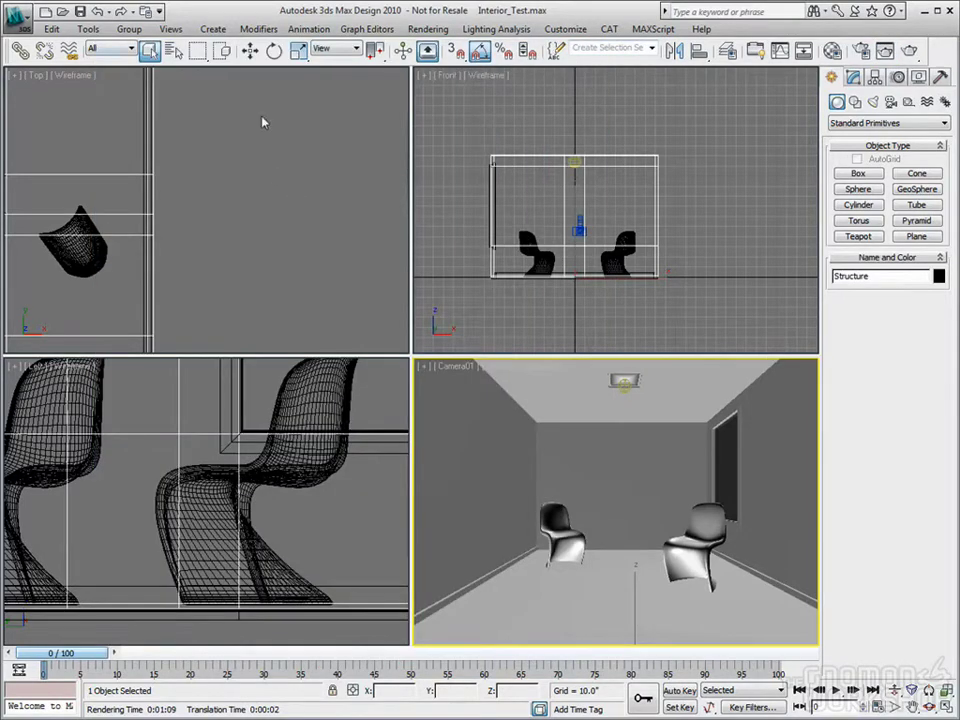
- Deselect the structure and frame the whole room in the Top view
click(263, 122)
scroll(326, 178, down, 3)
scroll(272, 208, down, 2)
scroll(220, 248, up, 2)
middle_drag(220, 248, 166, 317)
- Name an unused Arch & Design material Floor_test and assign it to the floor
click(631, 565)
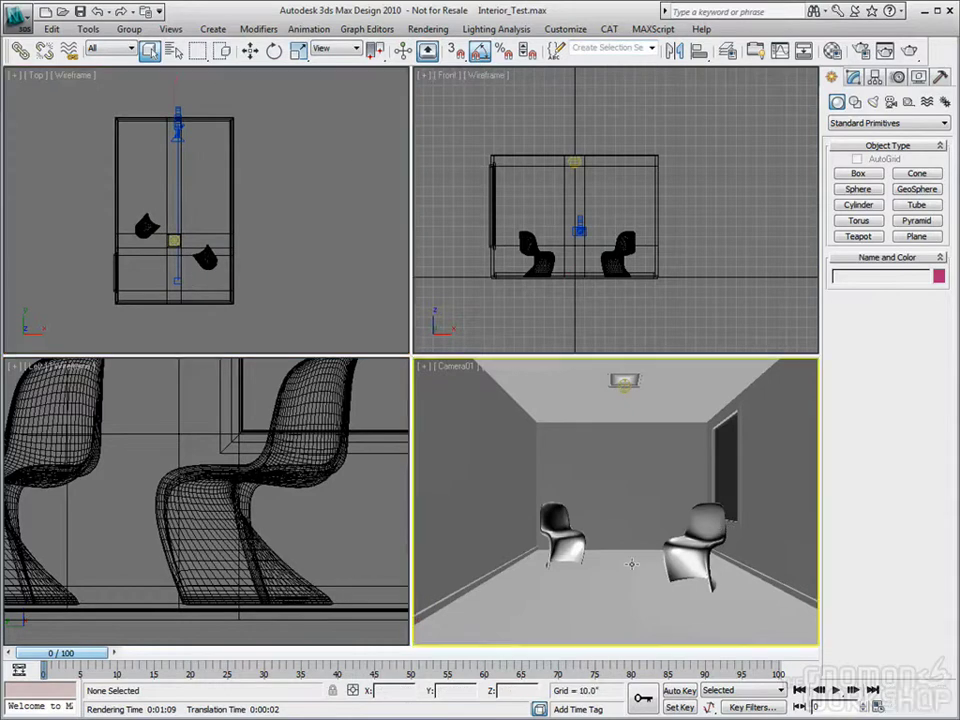
click(631, 565)
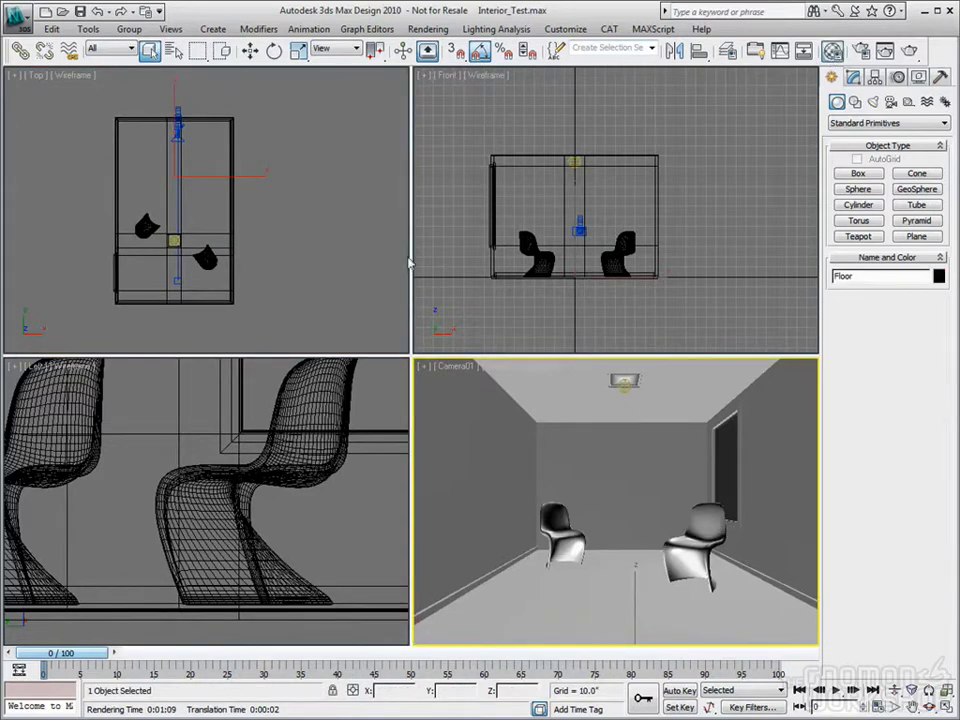
key(m)
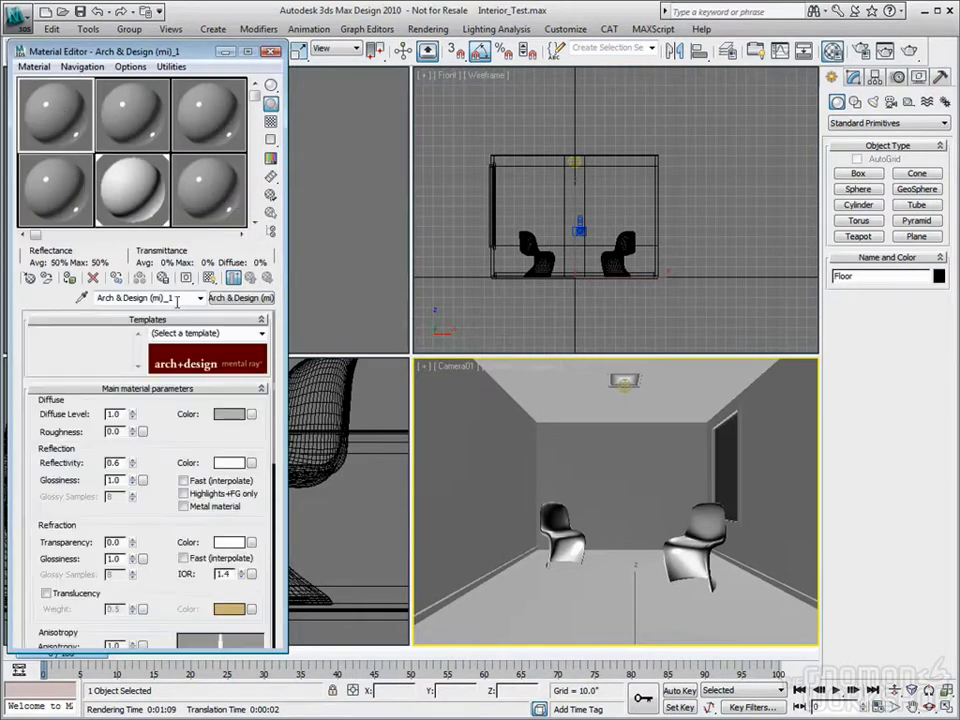
click(160, 298)
text(Floor_test)
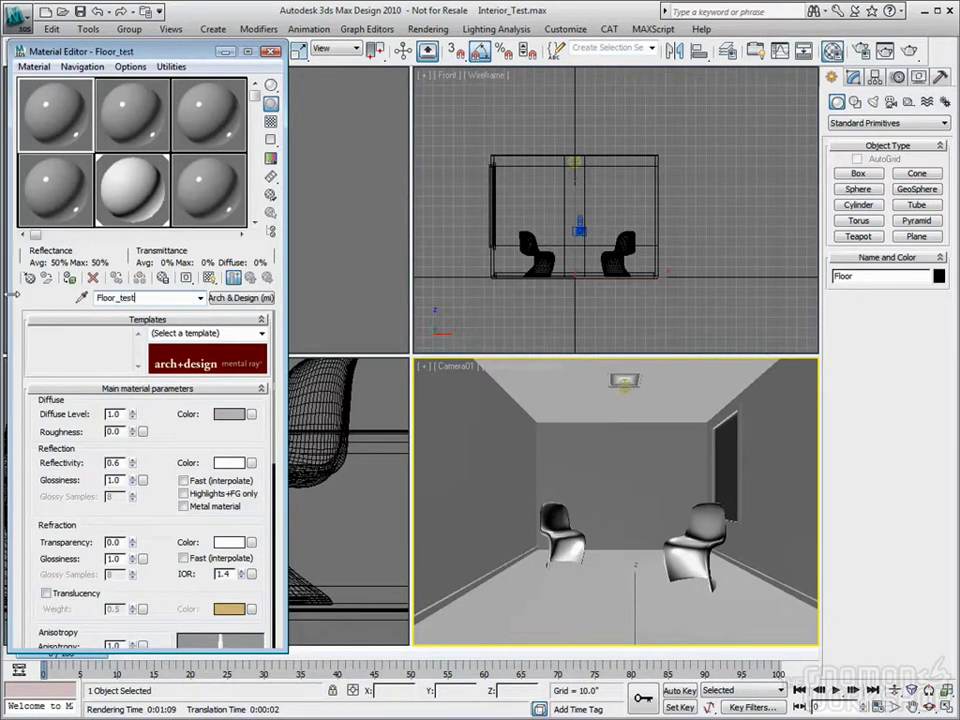
click(70, 280)
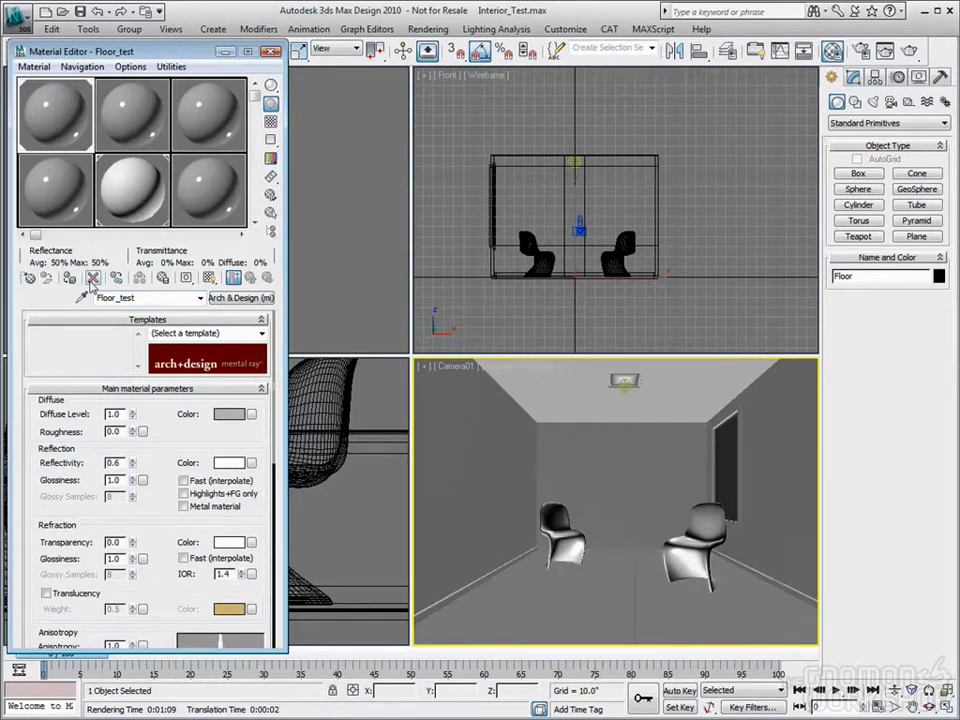
- Set the Floor_test diffuse color to a saturated pink (red 0.867, green 0.0, blue 0.388) and render the Camera01 view
click(229, 414)
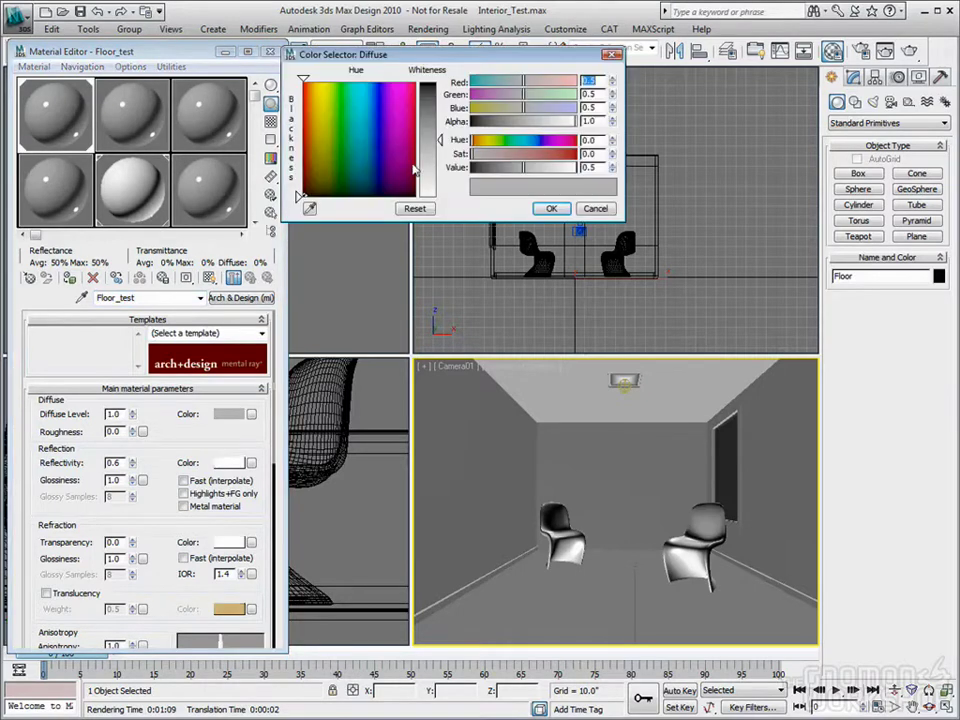
mouse_move(392, 108)
mouse_down()
mouse_move(428, 108)
mouse_move(428, 82)
mouse_move(442, 82)
mouse_move(407, 97)
mouse_up()
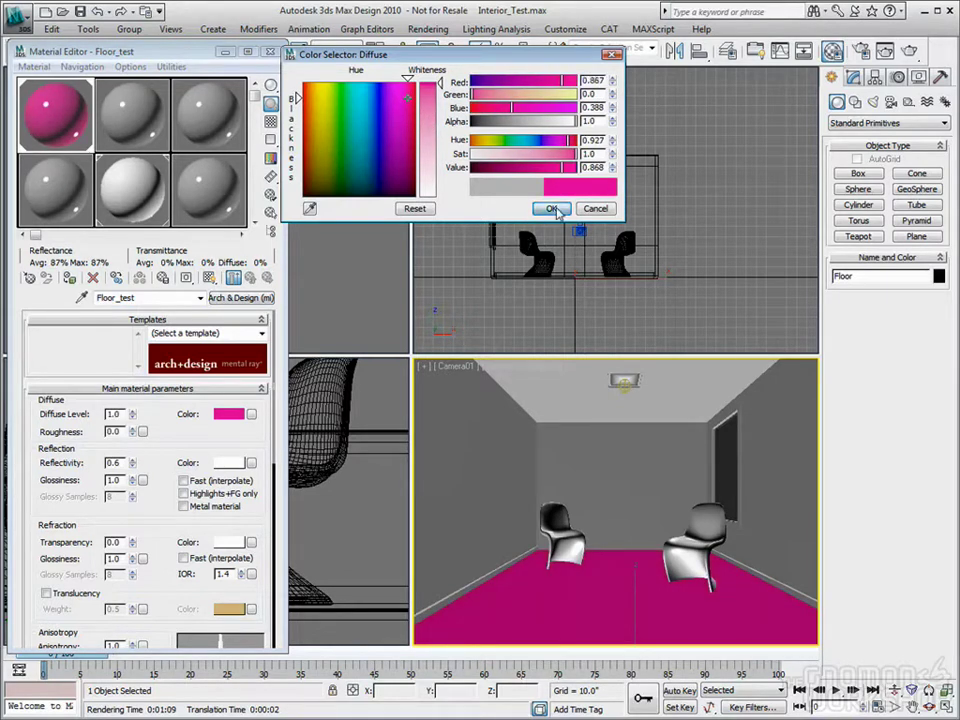
click(553, 209)
click(271, 51)
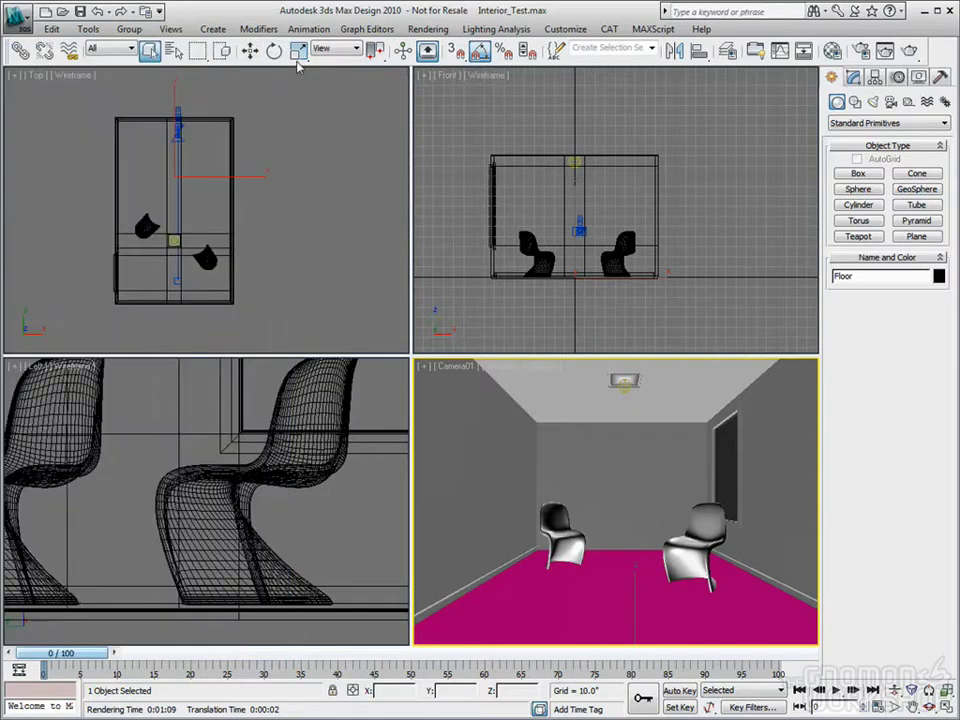
key(shift+q)
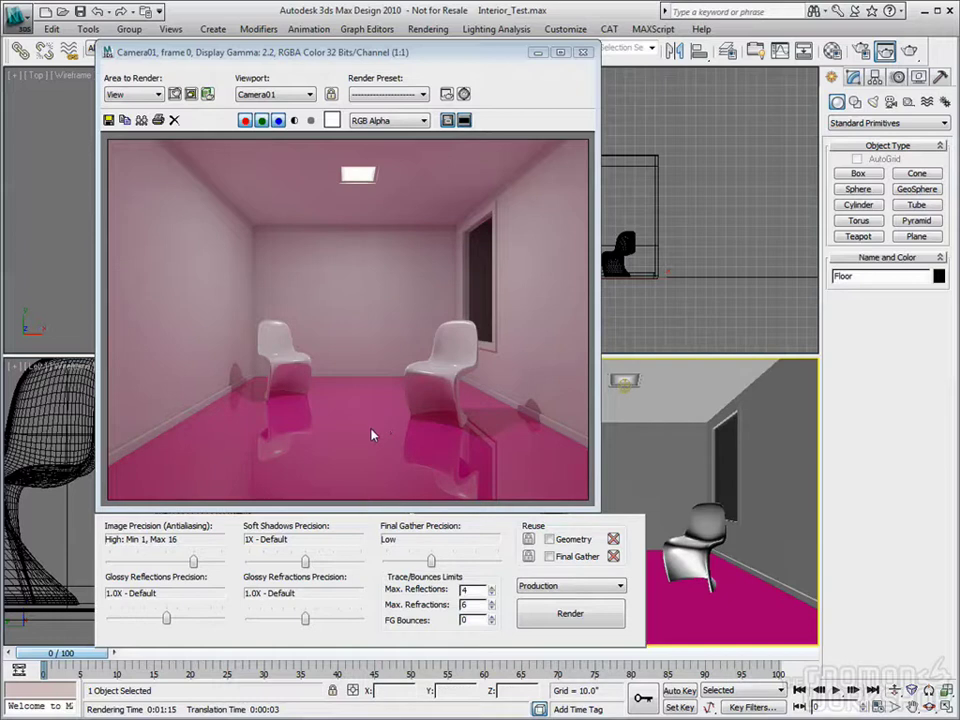
- Set the Floor_test diffuse color to a muted pink (red 0.733, green 0.243, blue 0.463) and render the Camera01 view
key(m)
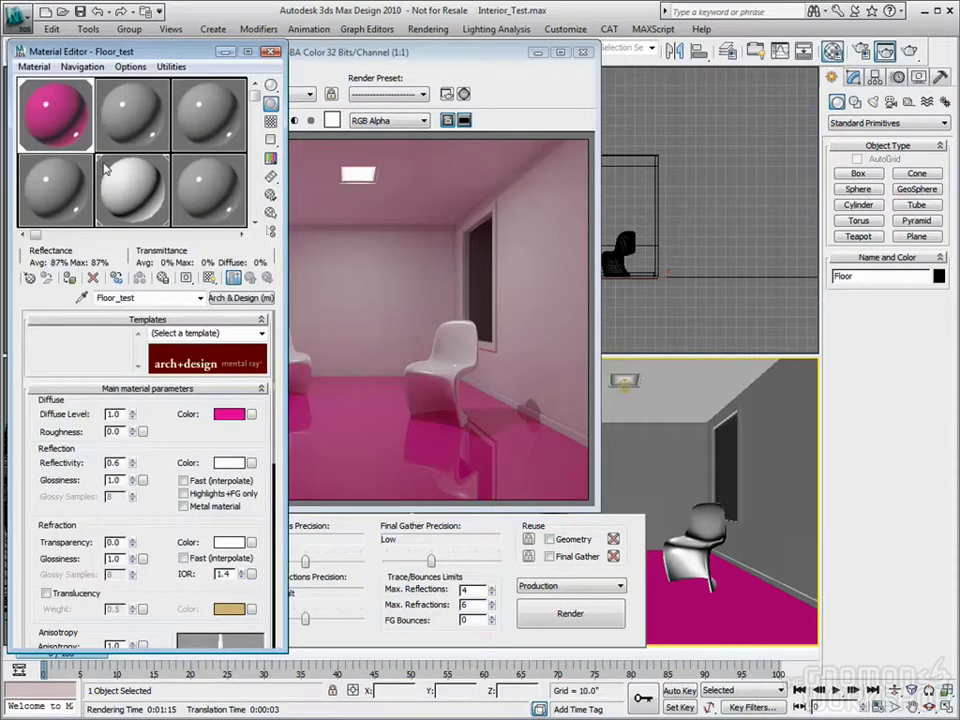
click(228, 413)
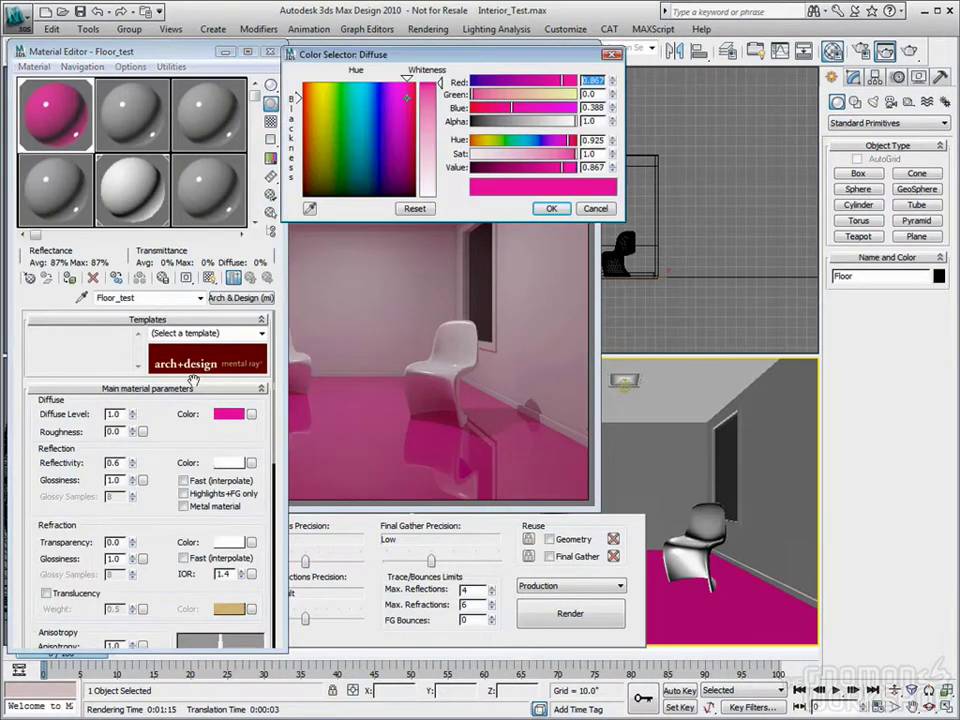
drag(576, 154, 573, 155)
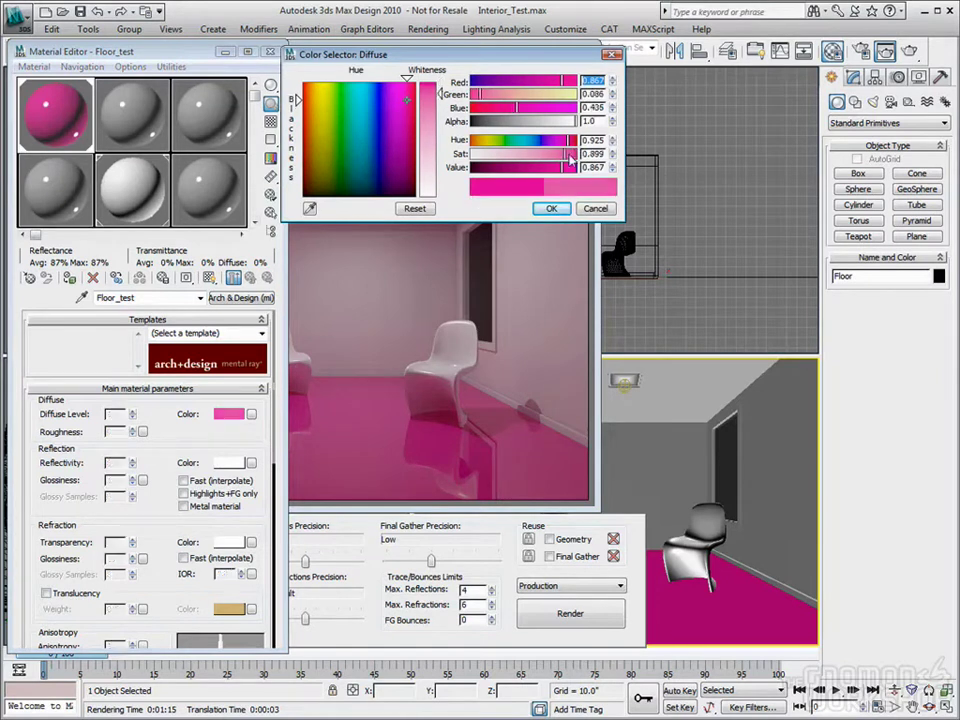
drag(440, 85, 440, 136)
mouse_move(408, 97)
mouse_down()
mouse_move(407, 151)
mouse_move(407, 124)
mouse_move(440, 128)
mouse_move(440, 111)
mouse_up()
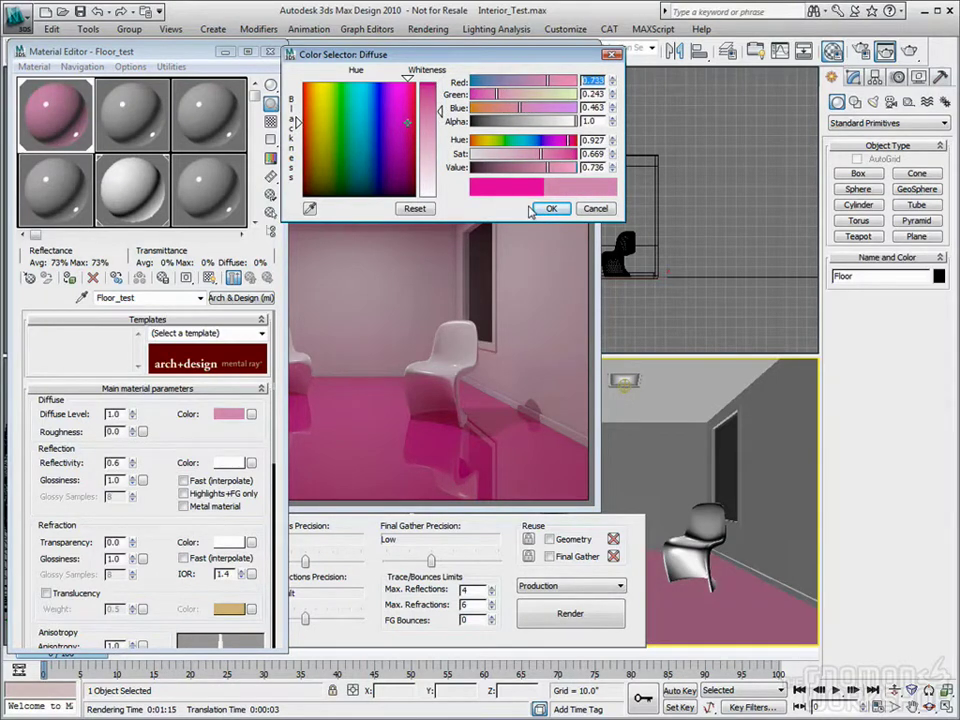
click(546, 209)
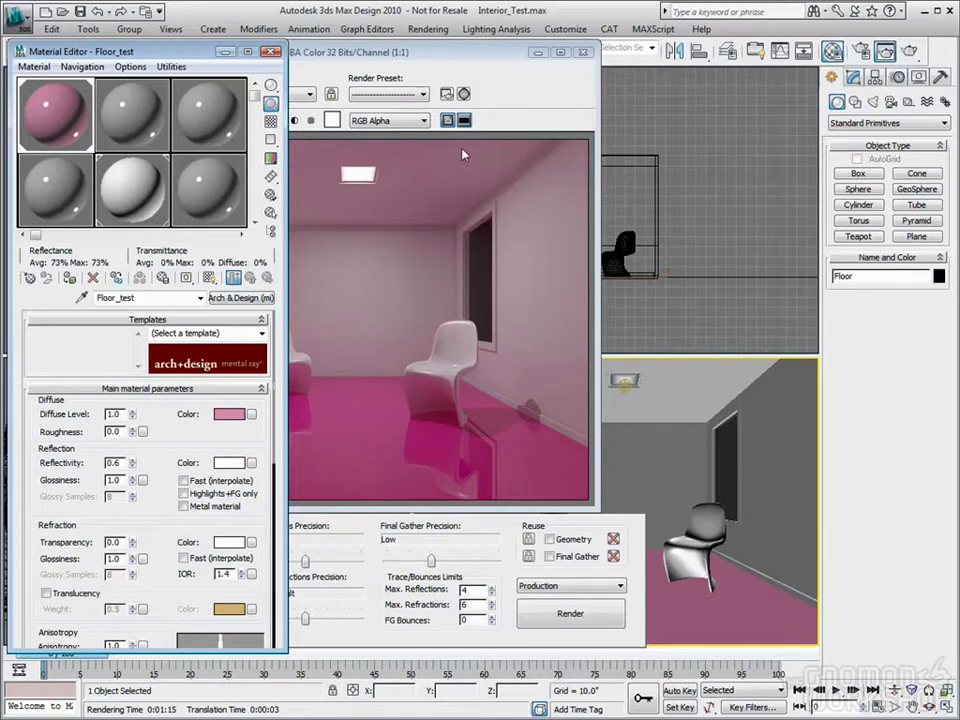
drag(446, 56, 562, 56)
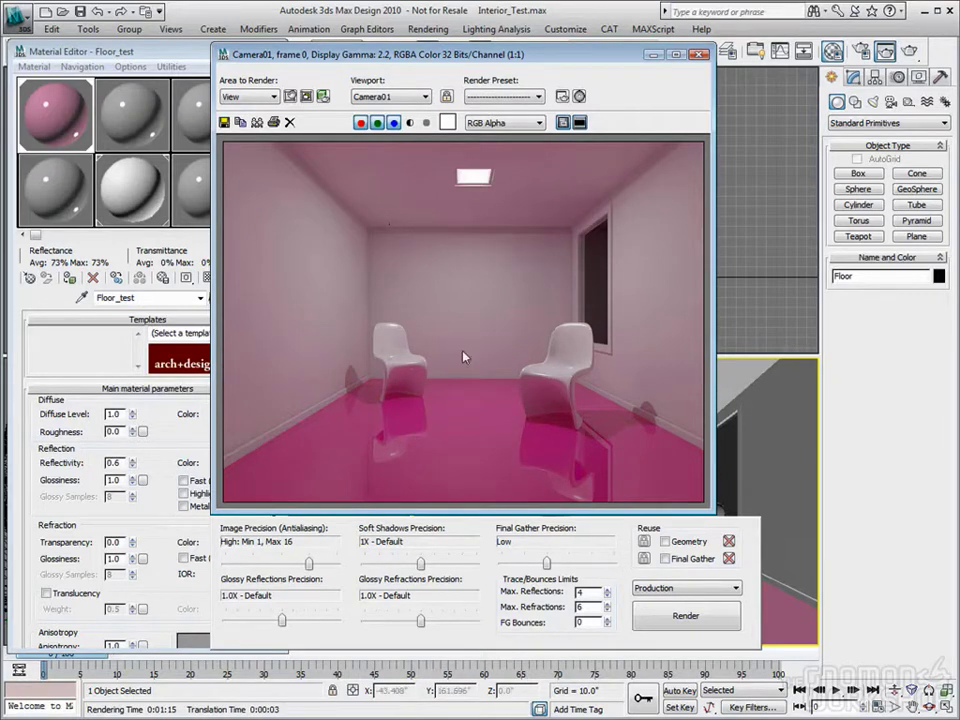
click(909, 50)
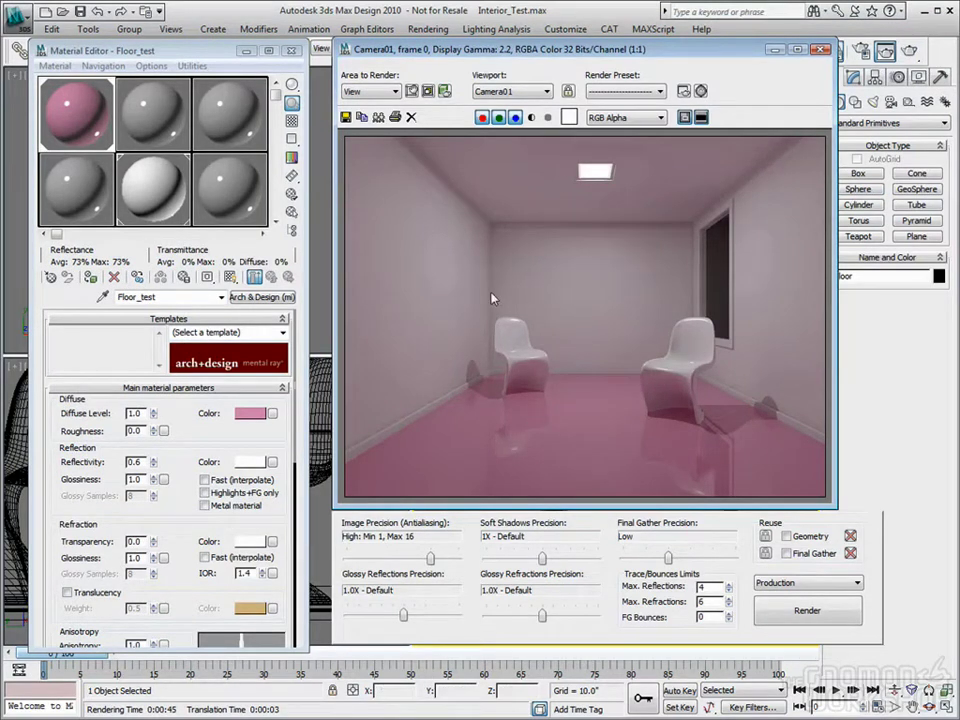
- Set the Floor_test diffuse color back to a bright, saturated pink
click(250, 412)
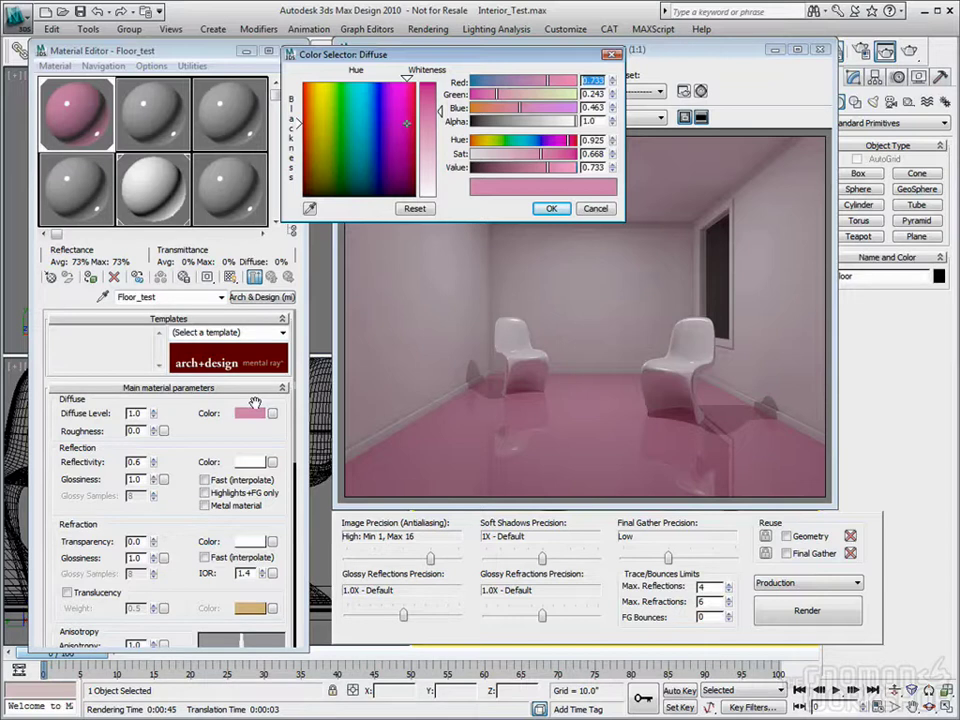
click(298, 95)
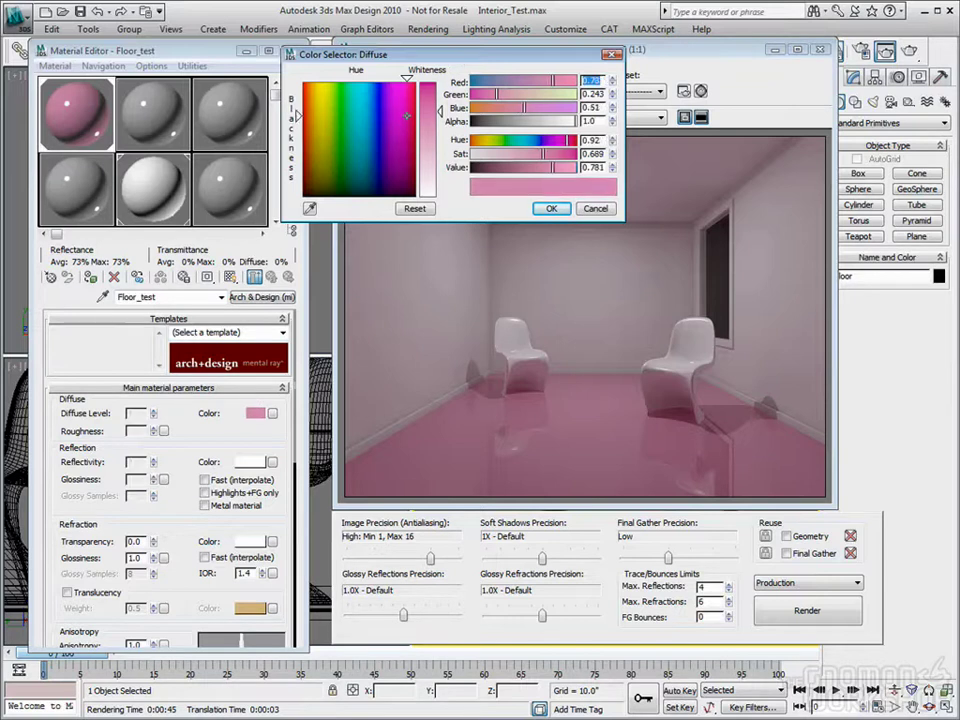
drag(407, 93, 410, 97)
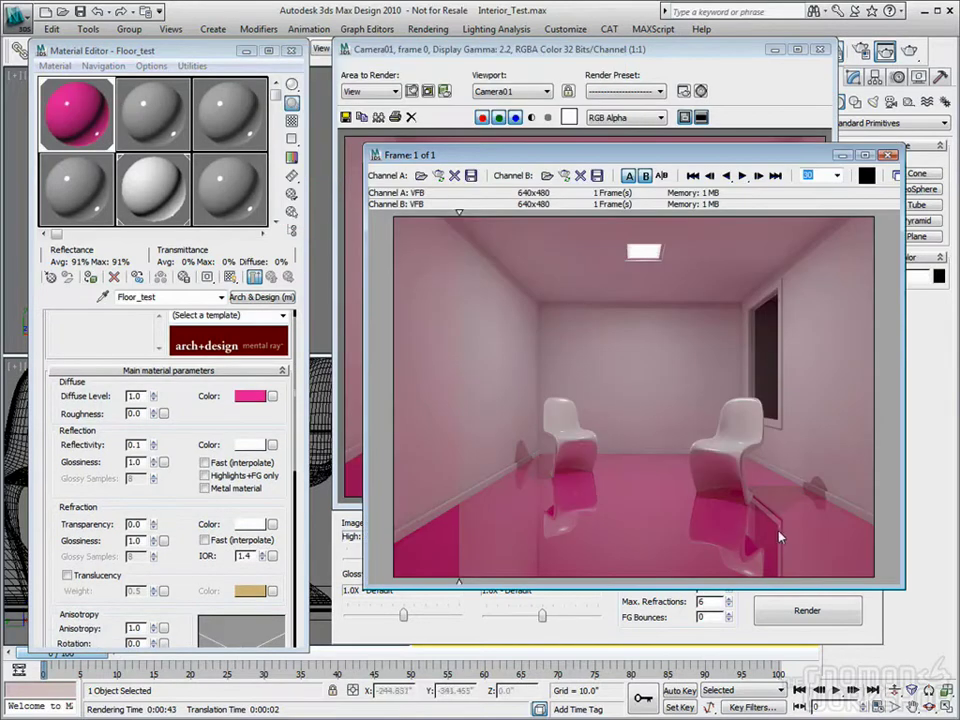
- Compare the two pink-floor renders in the RAM Player by sweeping the divider across the image
drag(462, 216, 614, 224)
drag(737, 228, 643, 230)
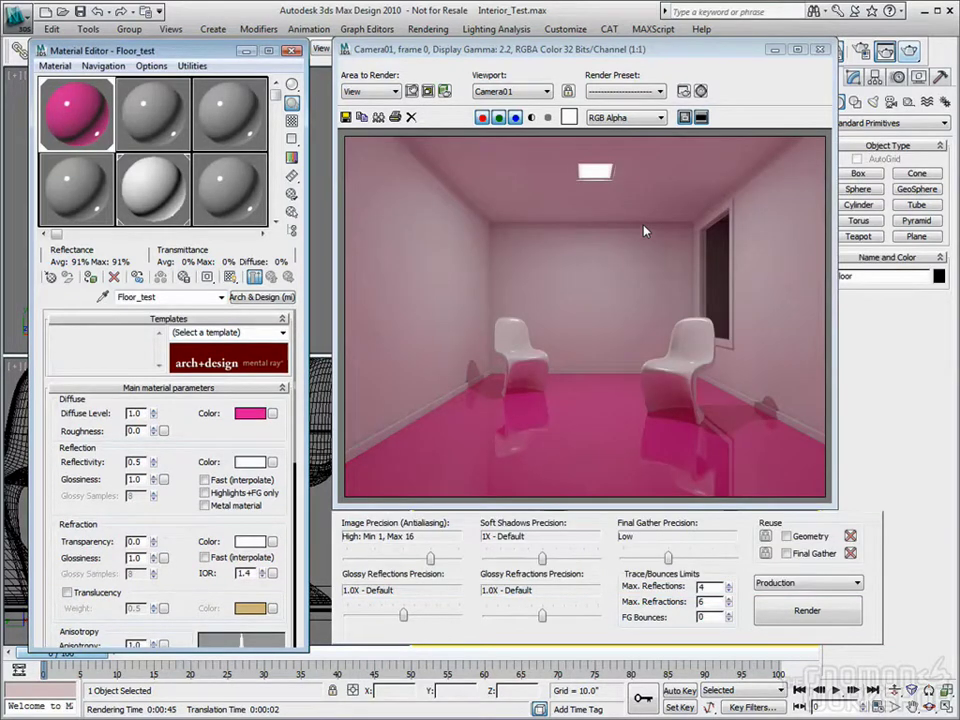
- Apply the CEDFENCE.JPG bitmap as Floor_test's diffuse map, shown in the viewport and tiled 3.0 in U and V, and render the Camera01 view
click(271, 414)
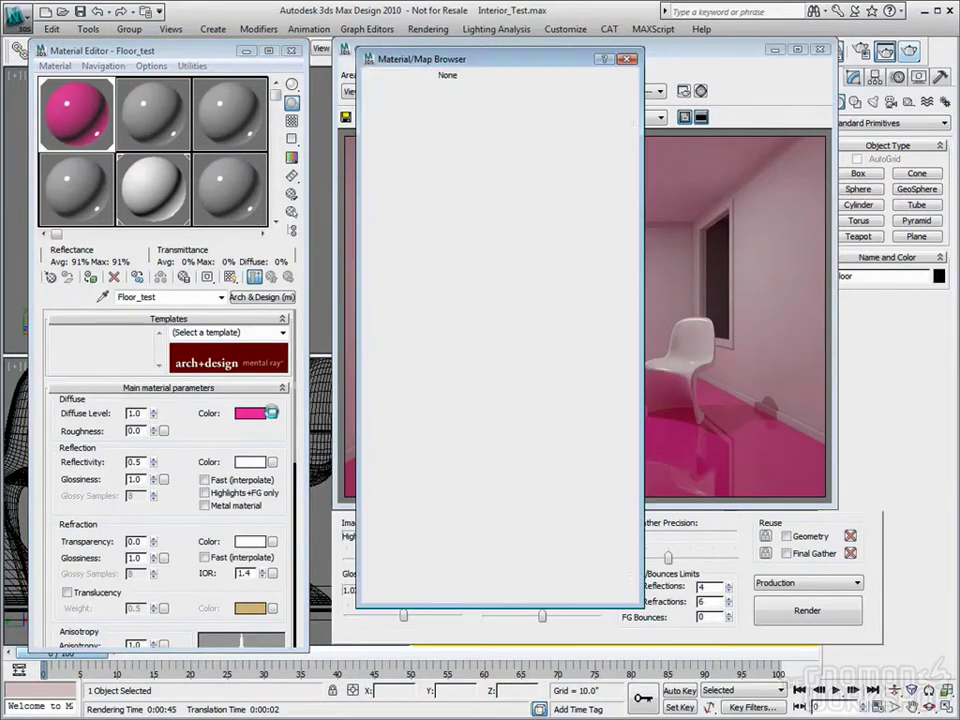
double_click(468, 147)
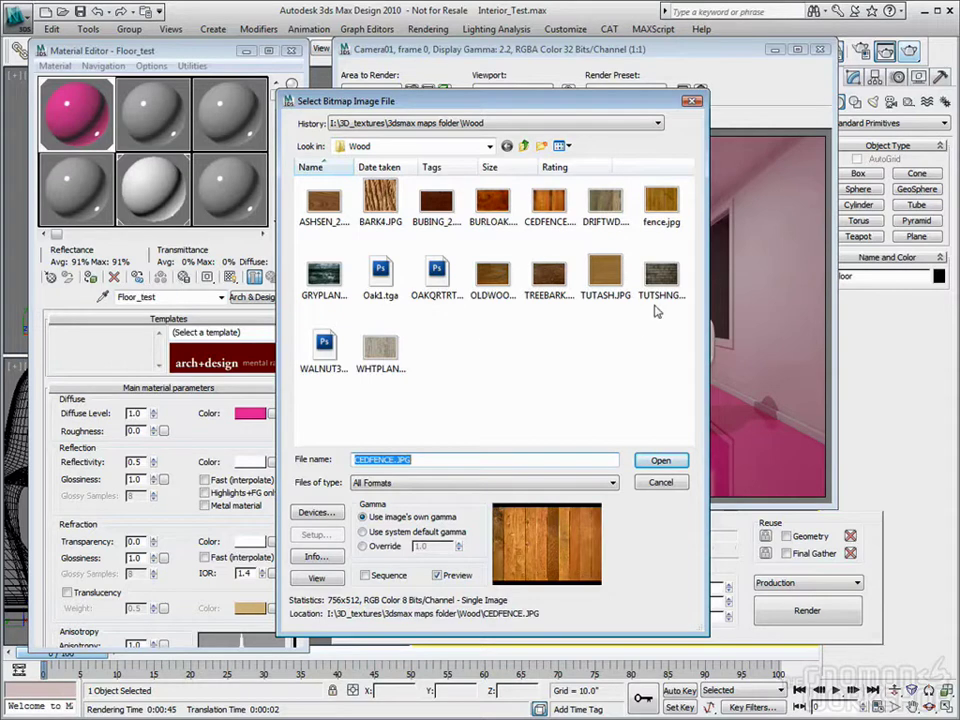
double_click(555, 205)
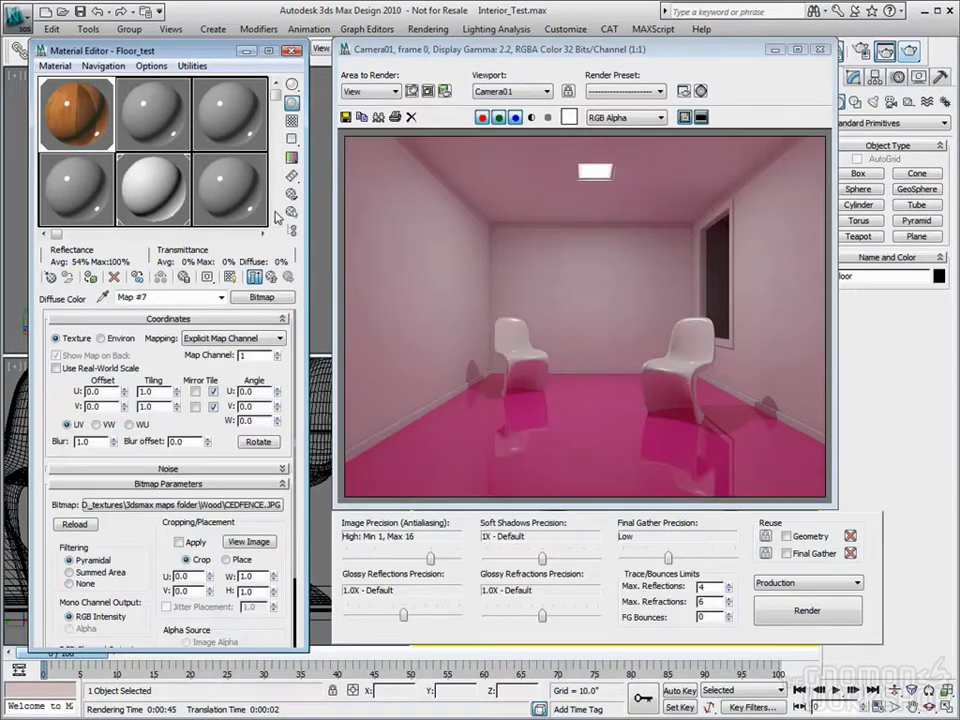
click(818, 50)
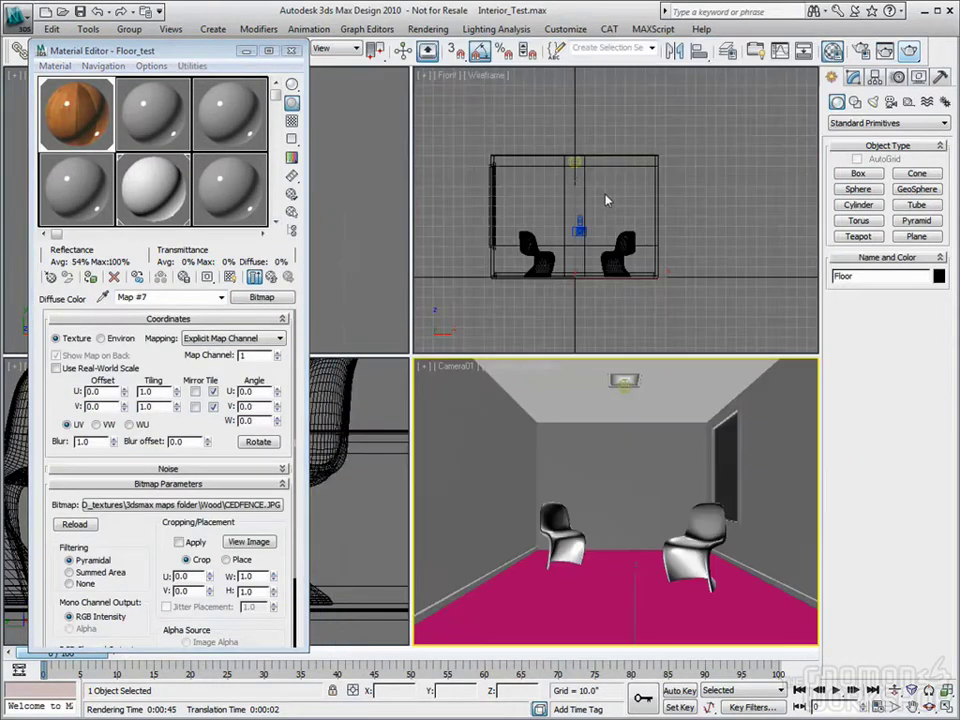
click(230, 278)
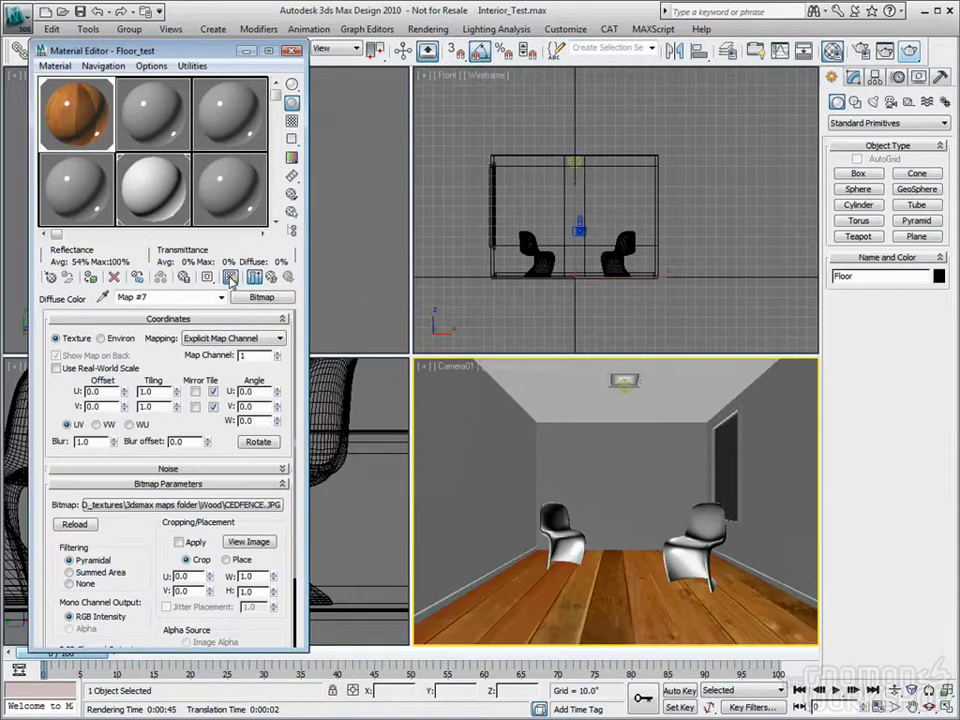
click(909, 50)
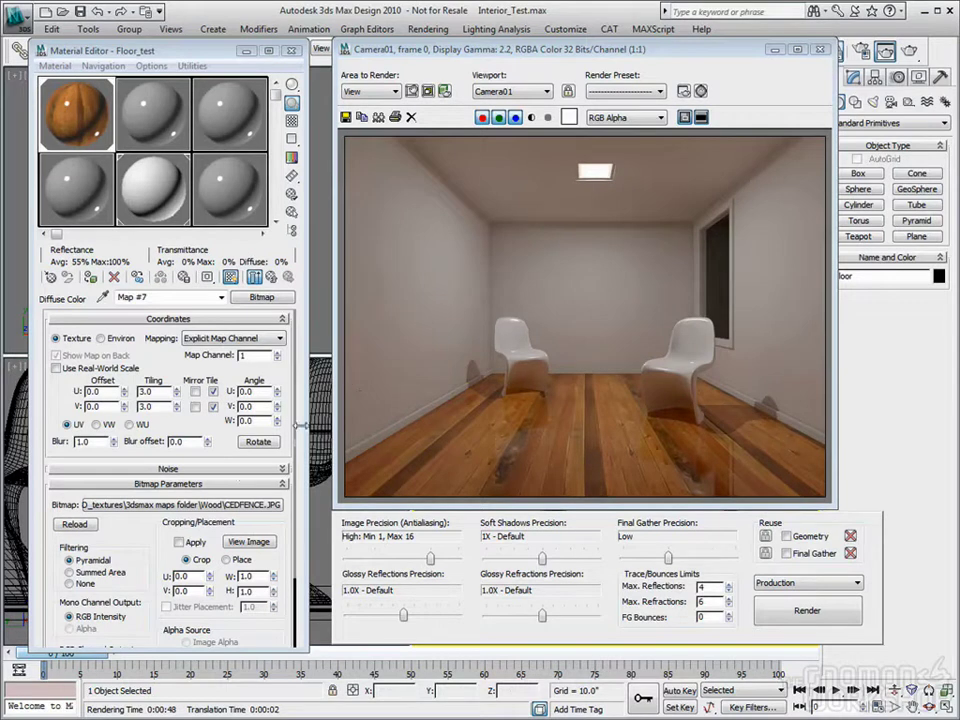
- Set the Floor_test reflectivity to 0.35, reflection glossiness to 0.55 and glossy samples to 16, and clear its diffuse map
click(270, 276)
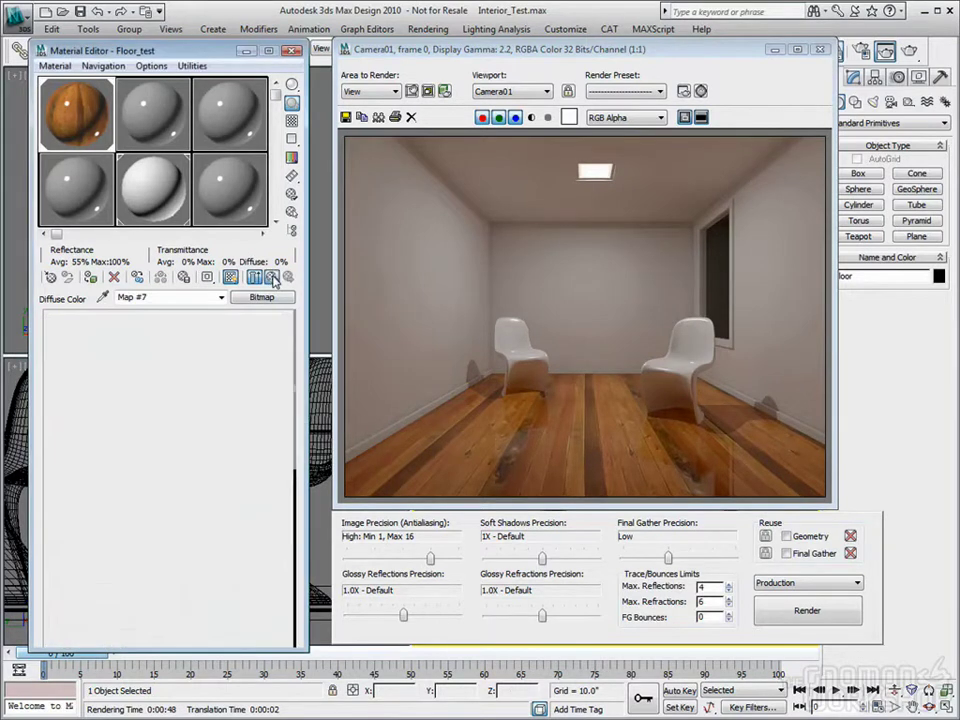
double_click(134, 462)
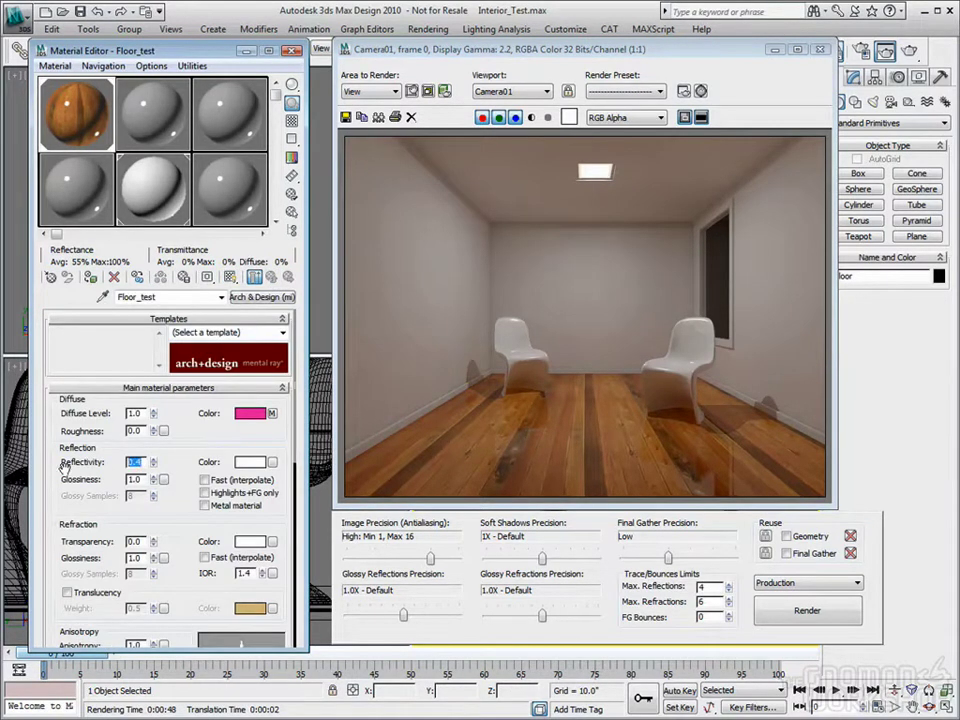
text(0.35)
key(Tab)
text(.)
key(Tab)
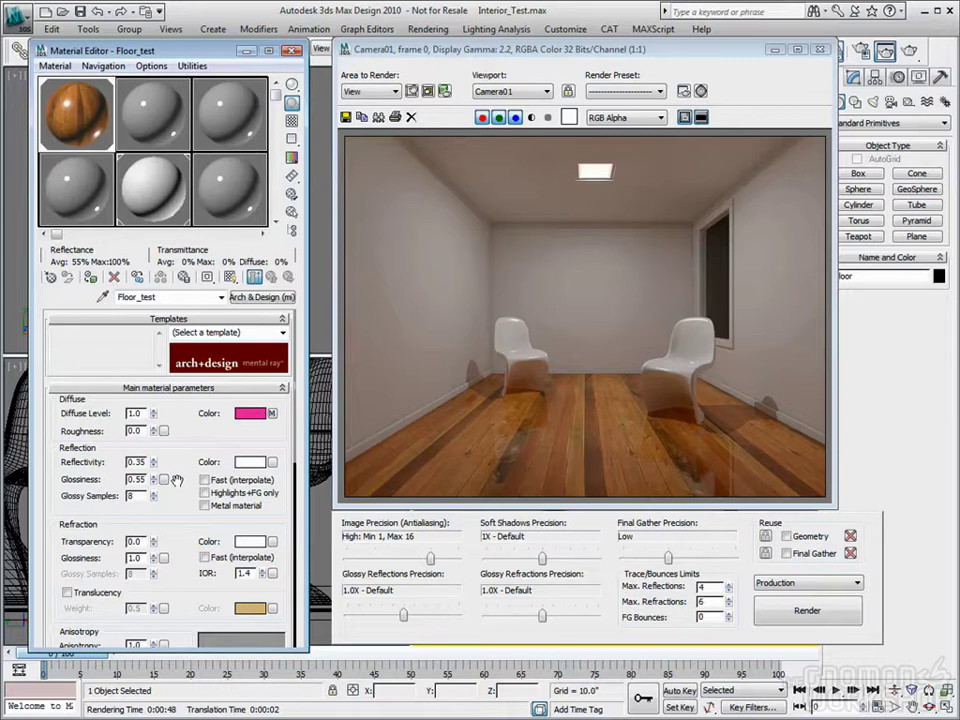
text(16)
key(Return)
right_click(272, 413)
click(301, 422)
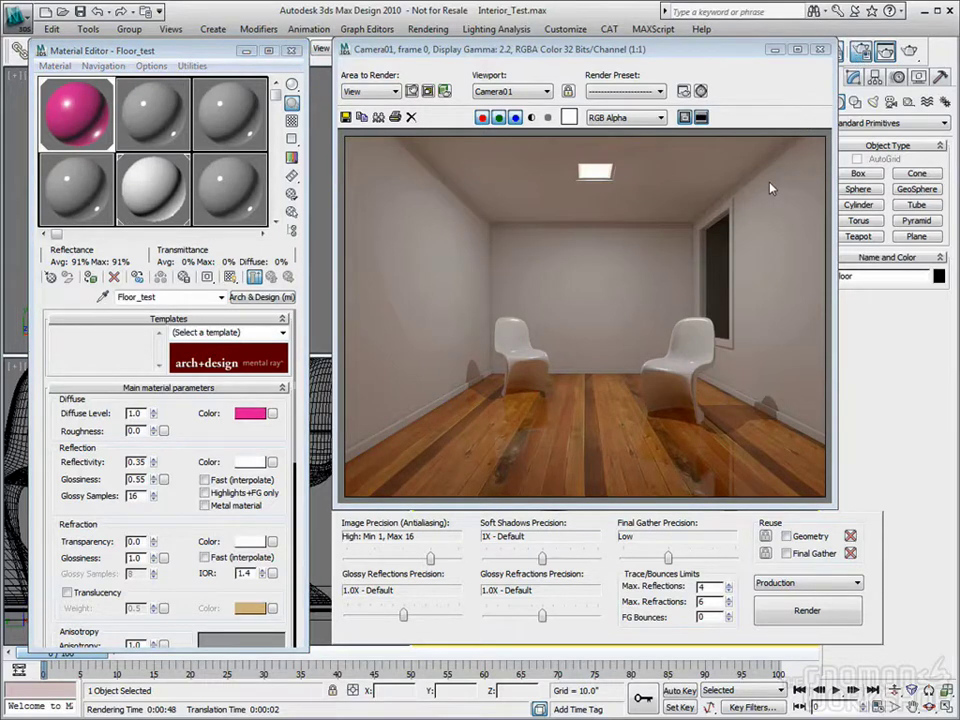
- Review the Final Gather and Global Illumination settings in the mental ray render setup
click(357, 99)
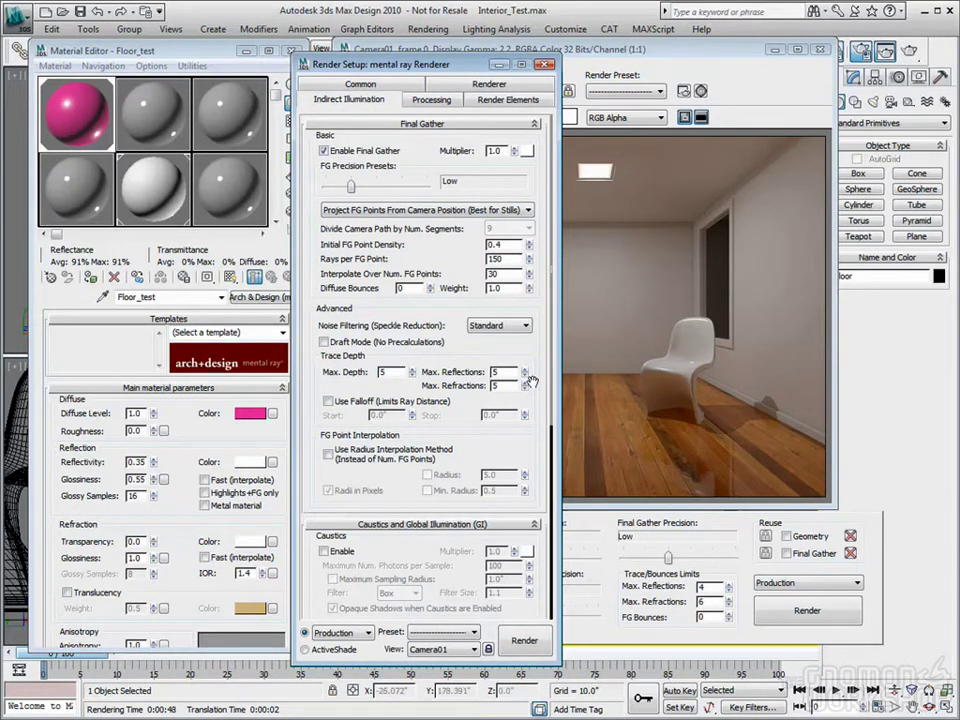
scroll(405, 300, down, 3)
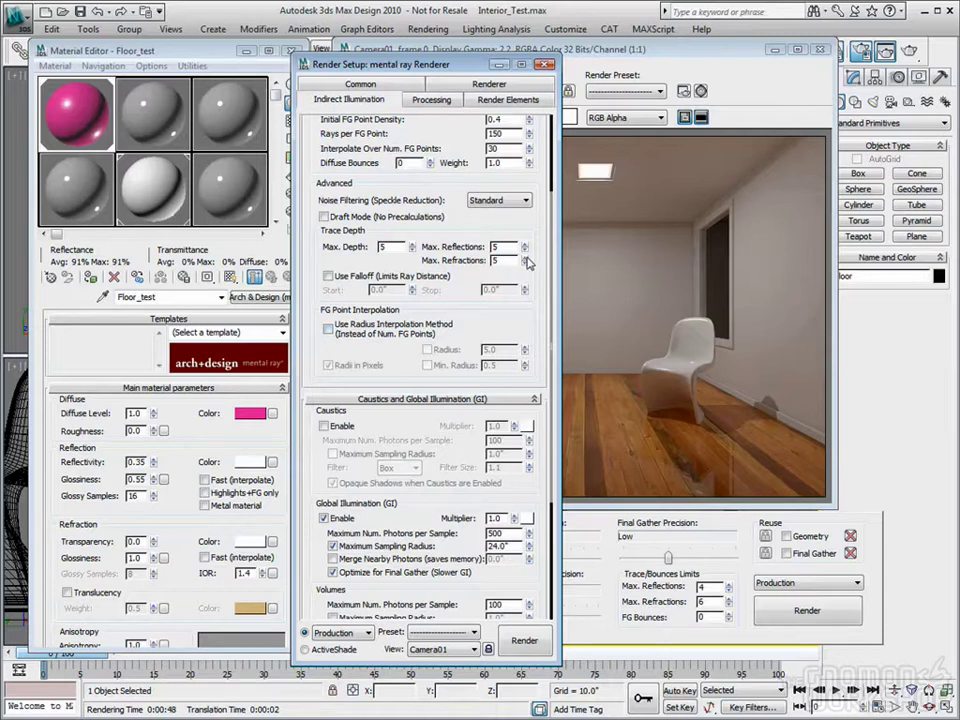
click(545, 65)
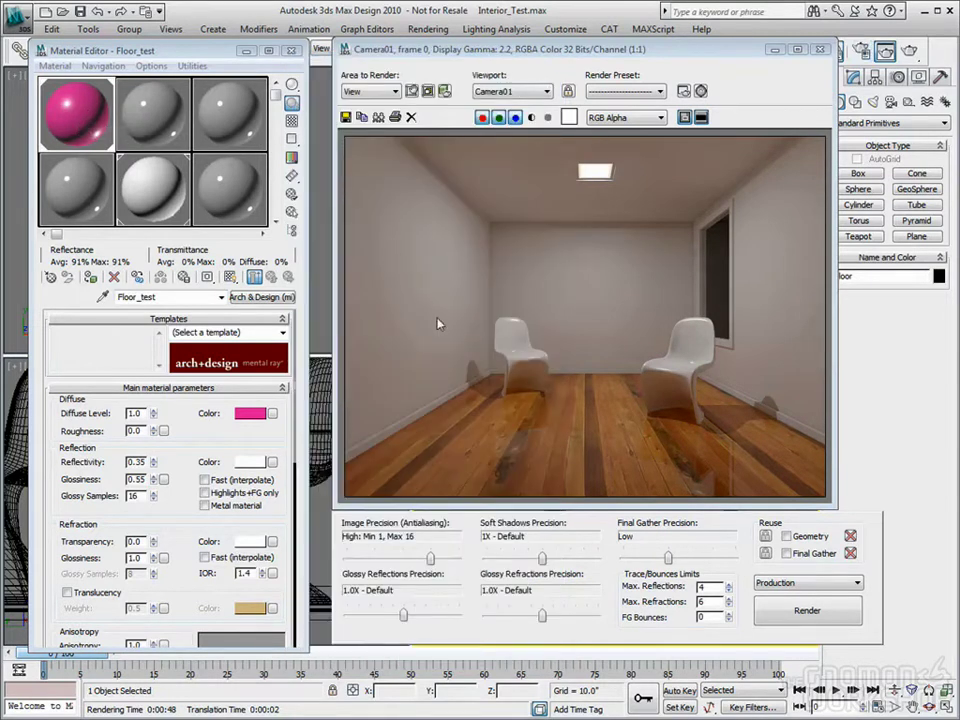
- Render the Camera01 view with the glossy pink floor and load the image into RAM Player channel B
click(819, 52)
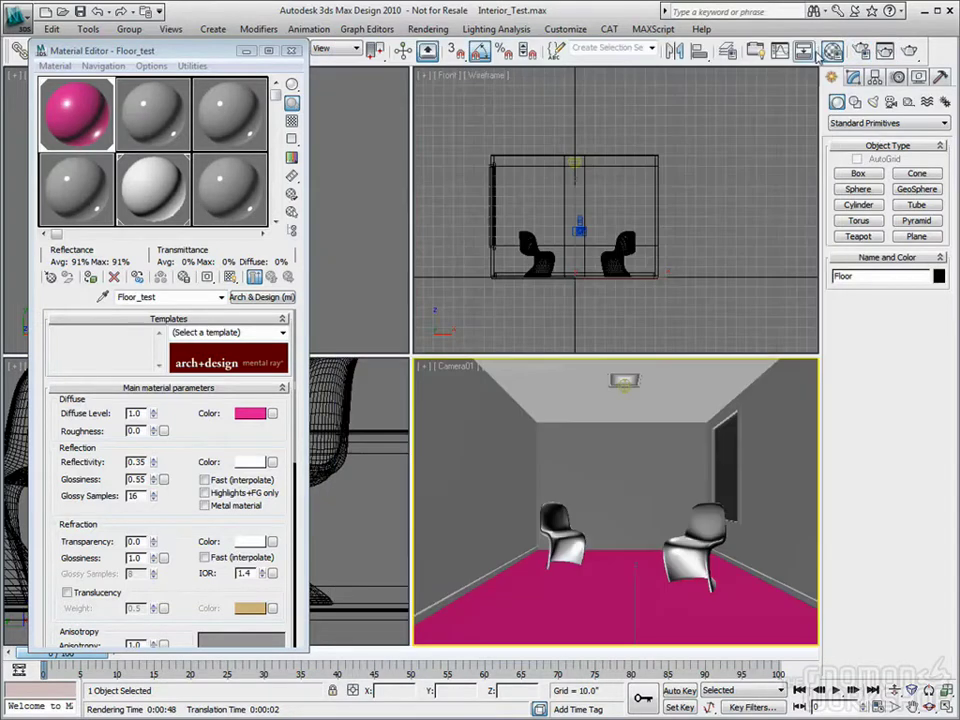
click(909, 52)
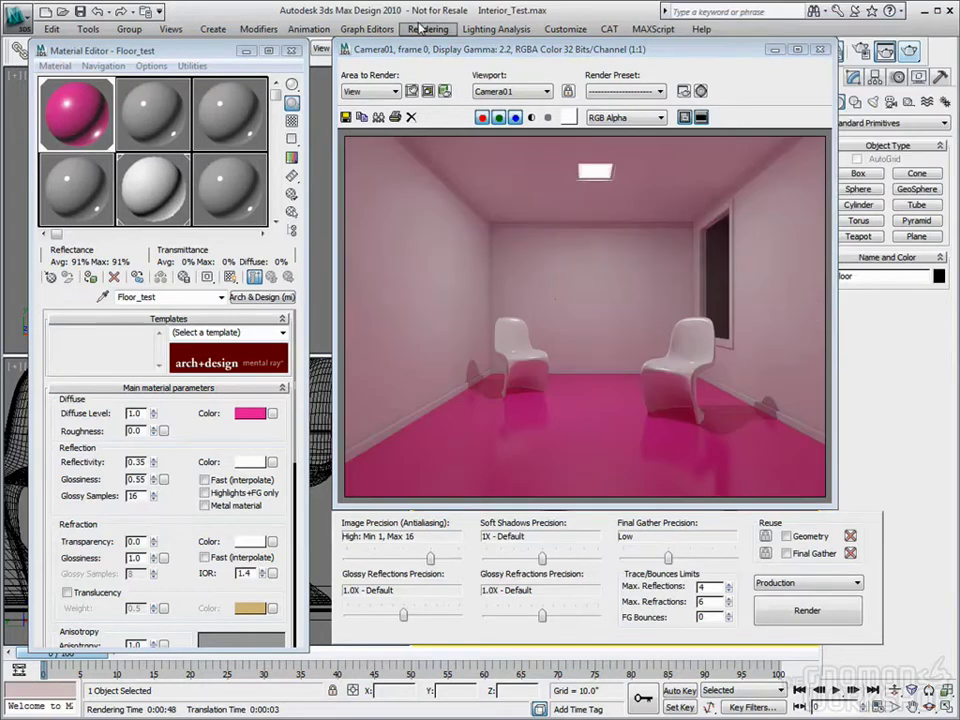
click(425, 30)
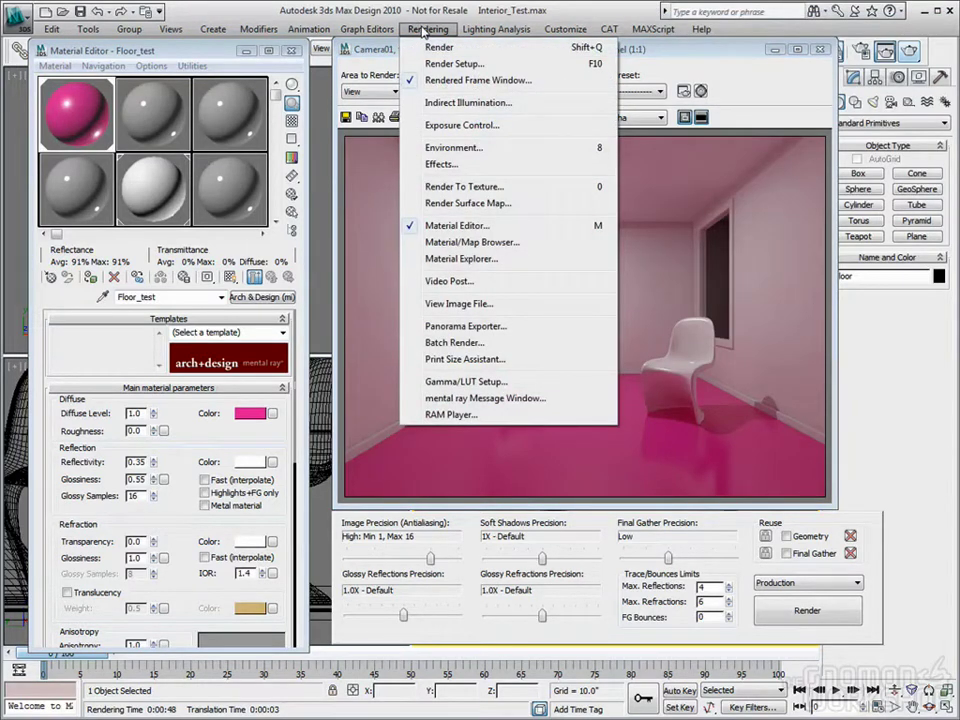
click(451, 414)
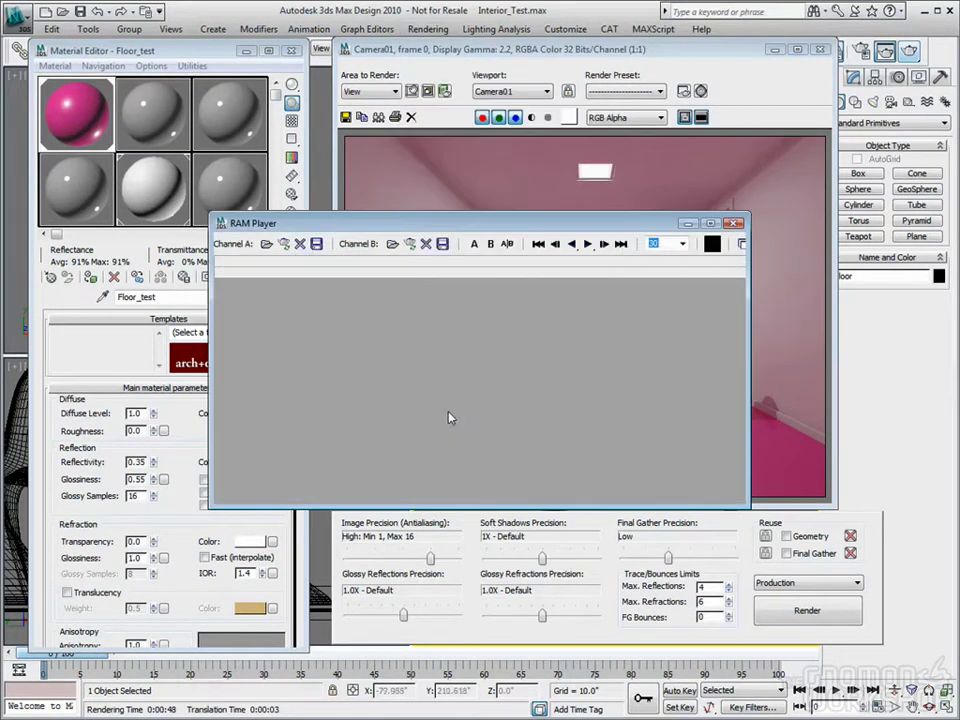
click(410, 245)
click(506, 436)
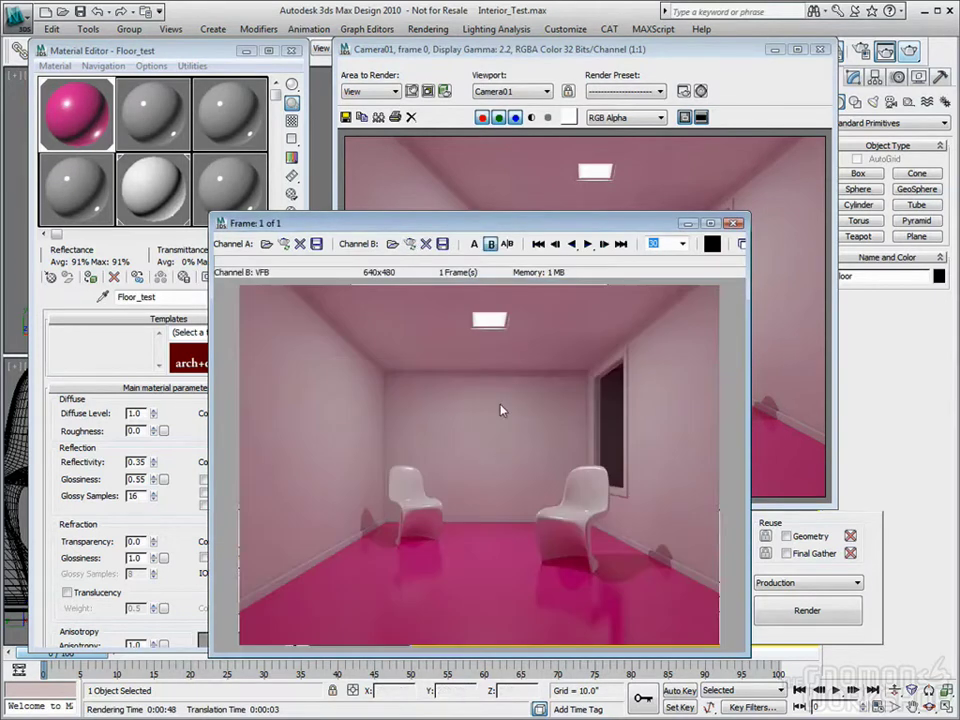
drag(260, 223, 955, 140)
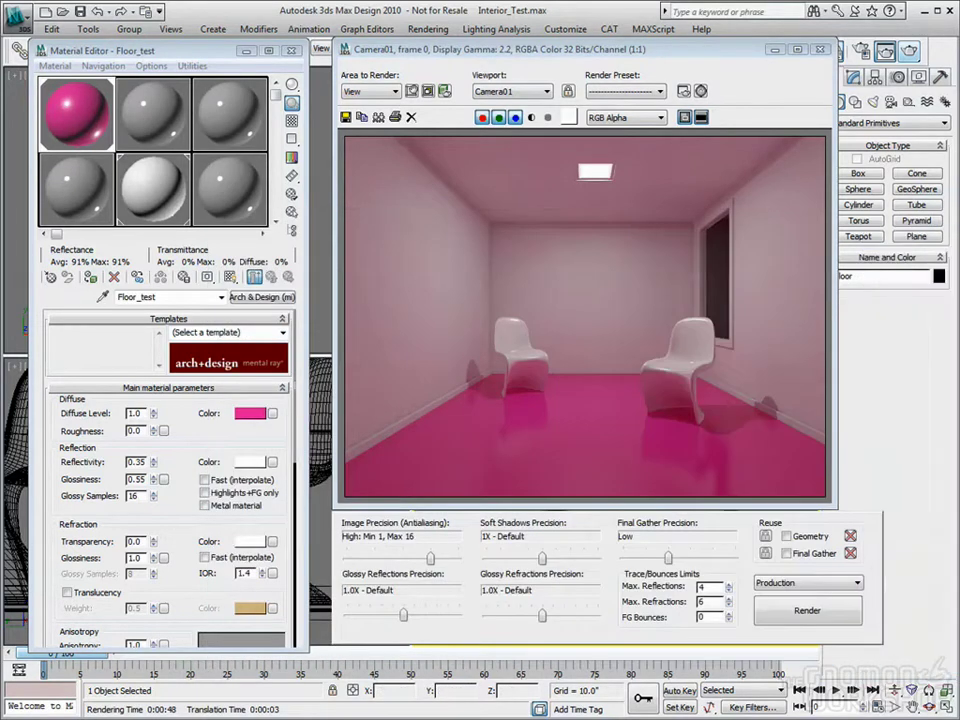
- Set the Floor object's mental ray property for when it is hit by Final Gather to Return Black
click(819, 49)
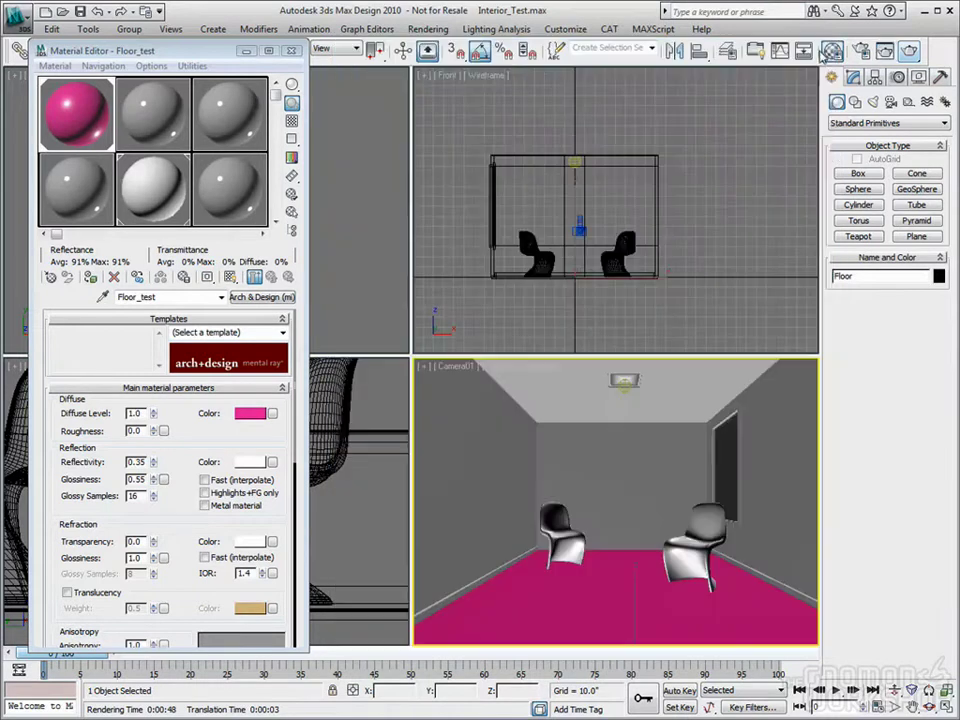
click(291, 50)
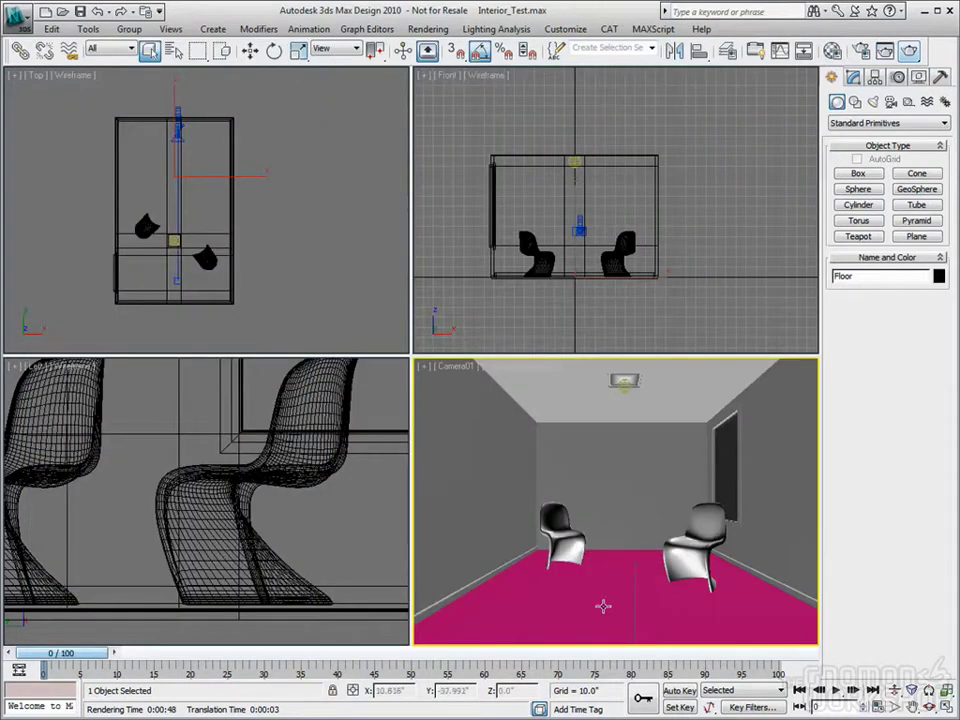
click(433, 238)
click(620, 575)
click(250, 50)
right_click(619, 527)
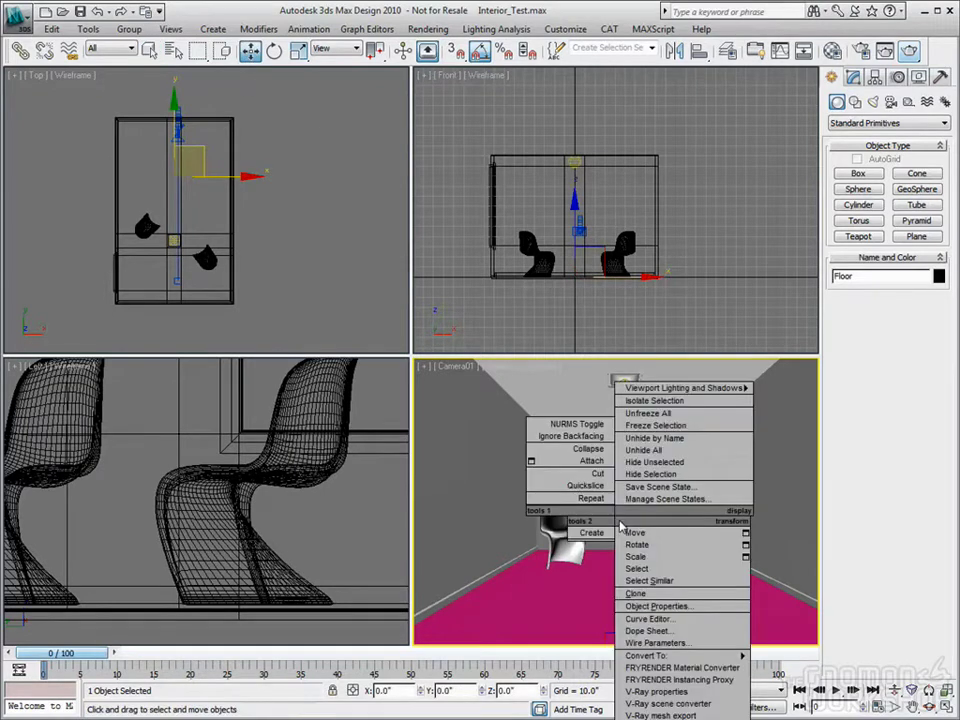
click(652, 606)
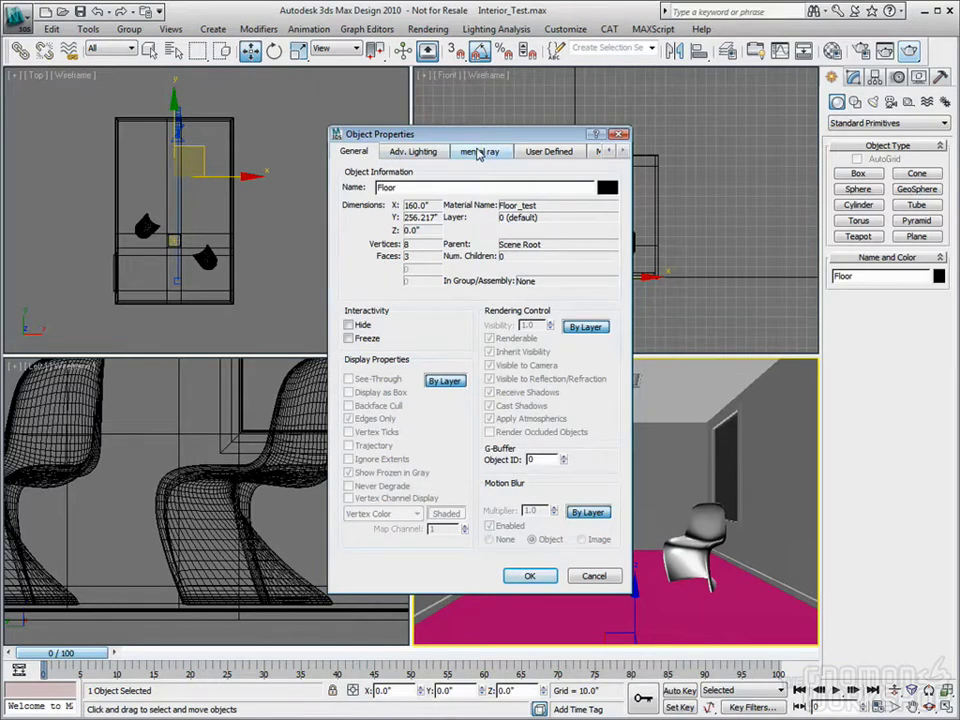
click(478, 152)
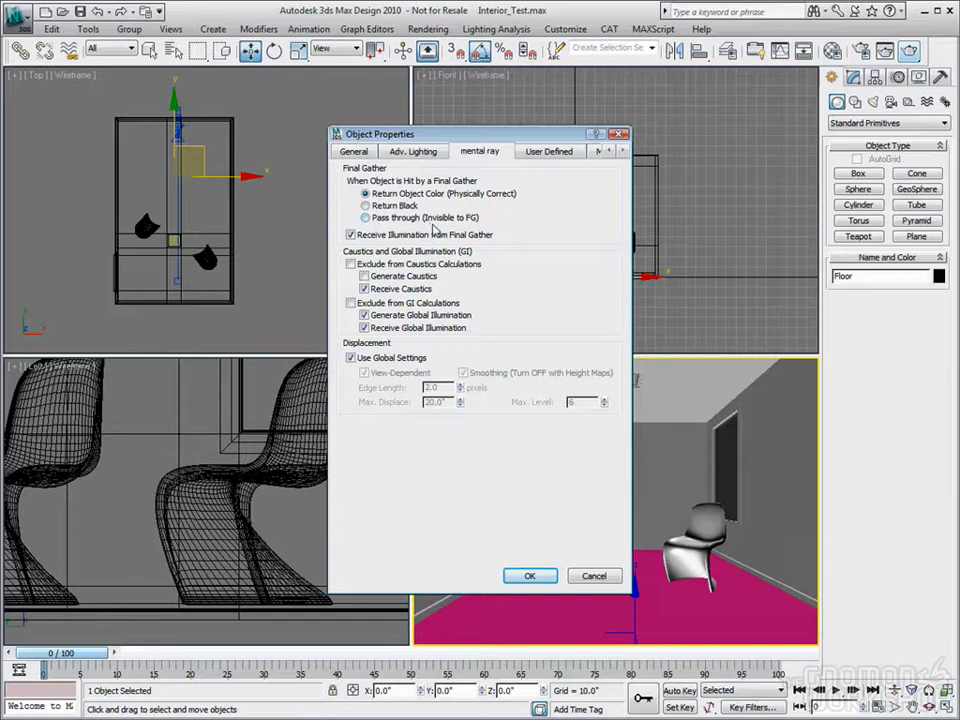
click(366, 205)
click(530, 576)
- Render the Camera01 view with the changed floor property and review the Final Gather settings in the mental ray render setup
click(908, 51)
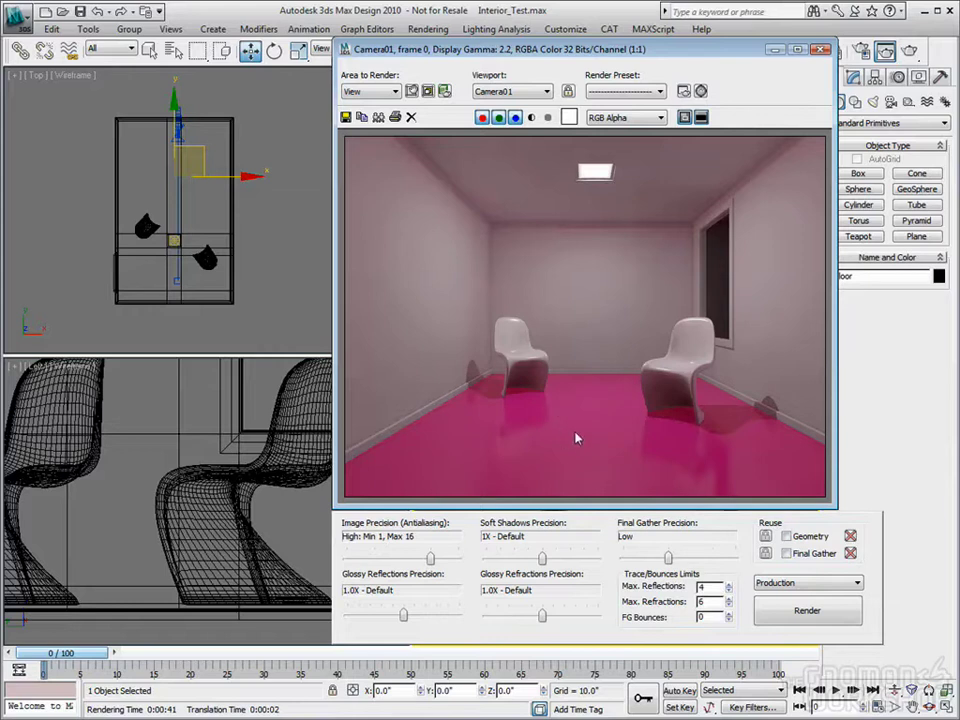
drag(560, 44, 532, 44)
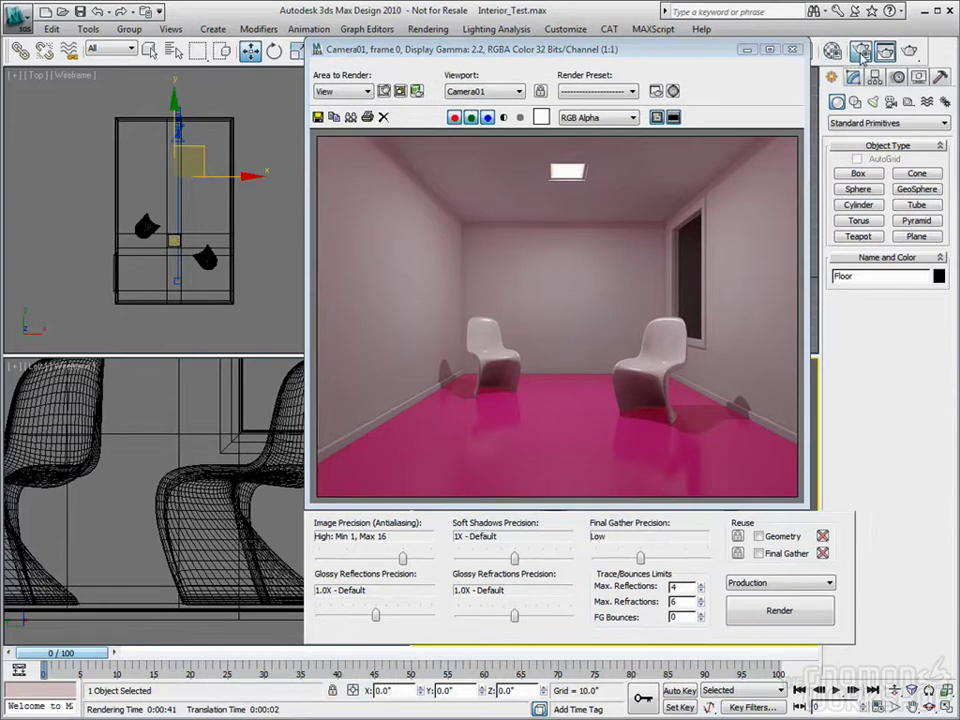
click(860, 52)
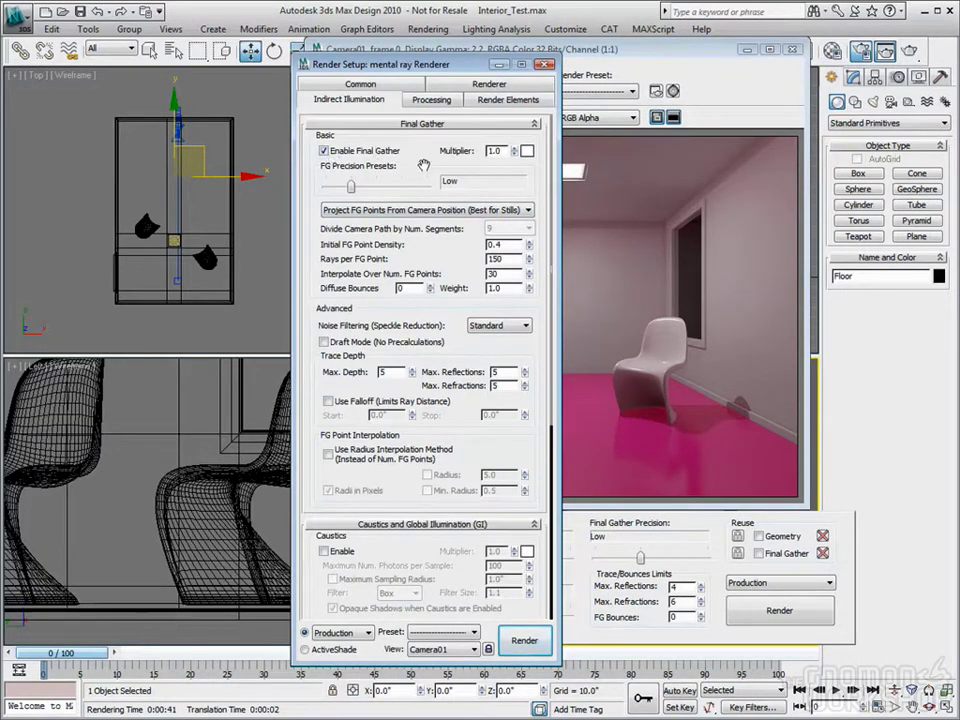
drag(424, 166, 424, 123)
click(327, 410)
click(327, 410)
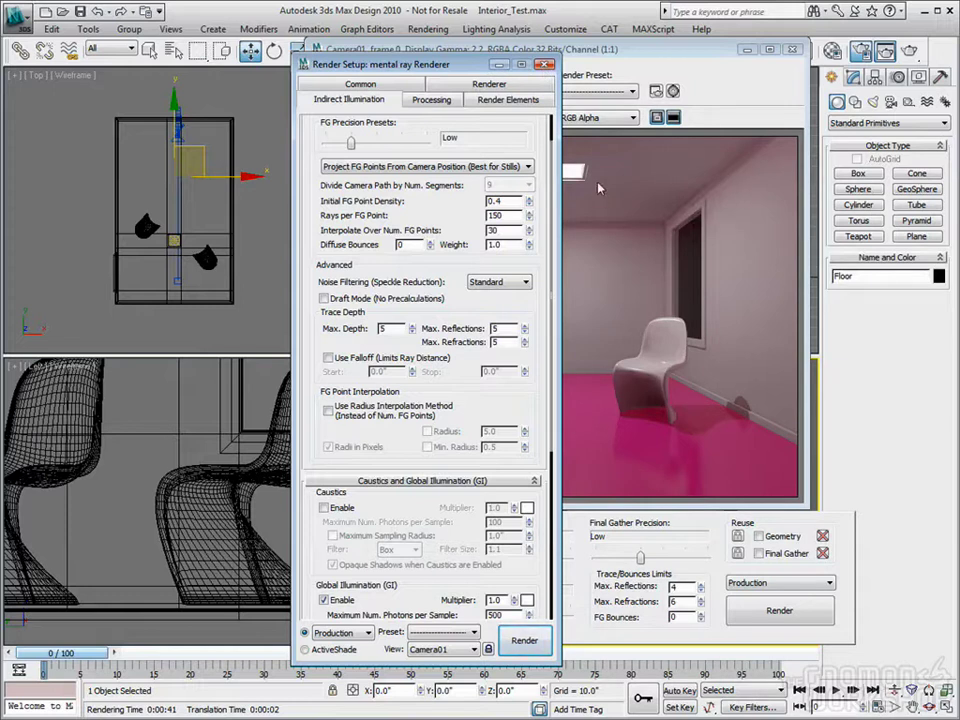
click(545, 64)
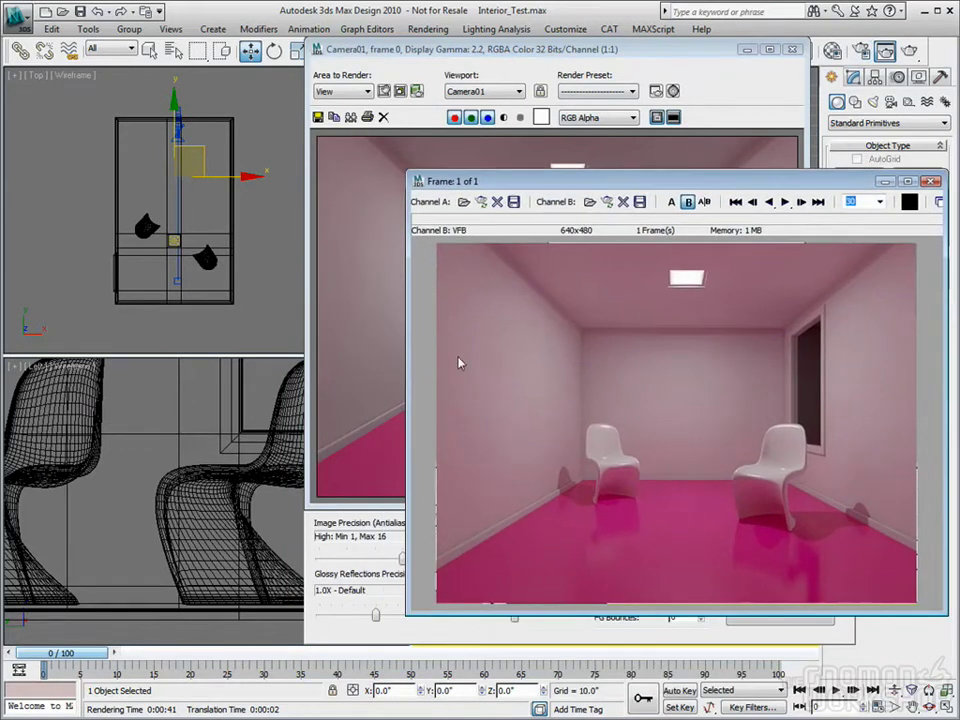
- Load the last render into RAM Player channel A at 640x480 and compare it with channel B using the split
click(483, 204)
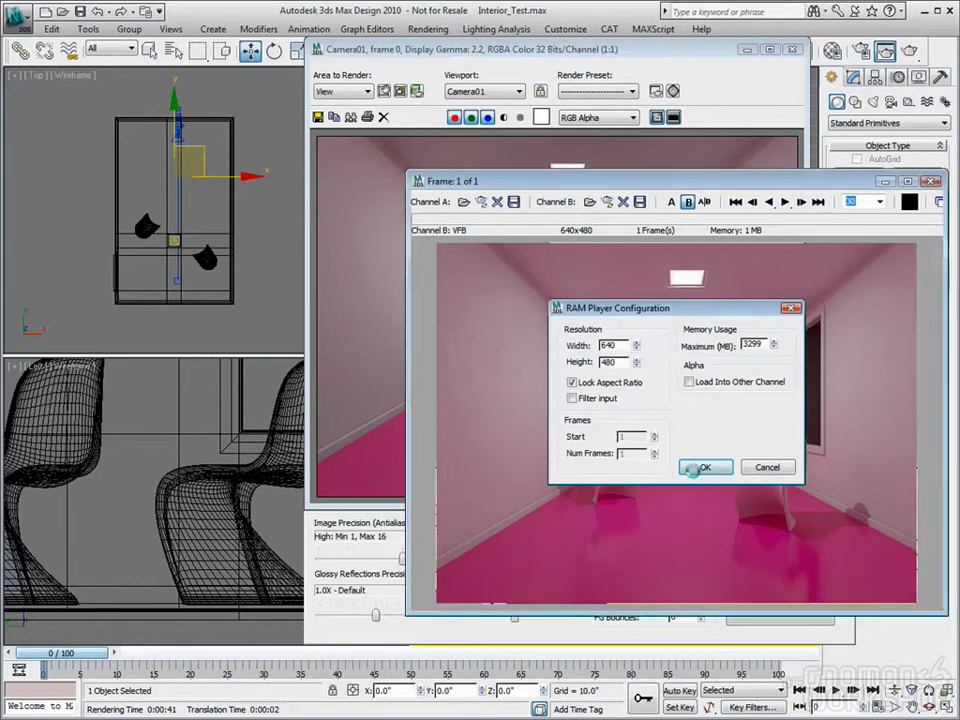
click(702, 467)
mouse_move(677, 240)
mouse_down()
mouse_move(697, 242)
mouse_move(688, 243)
mouse_up()
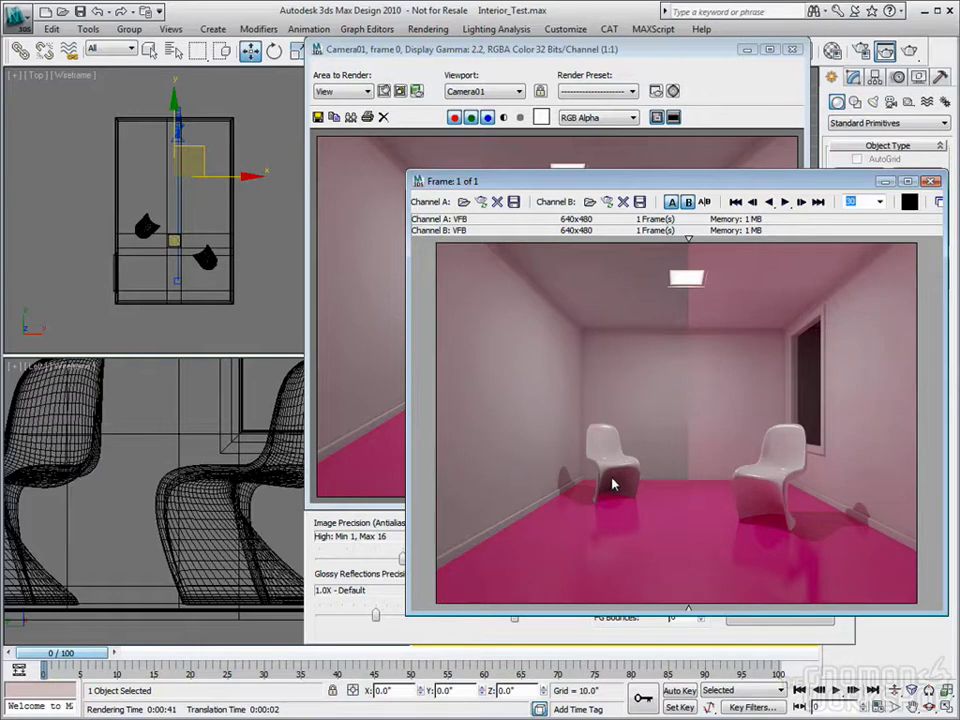
mouse_move(692, 250)
mouse_down()
mouse_move(761, 251)
mouse_move(639, 259)
mouse_move(686, 256)
mouse_up()
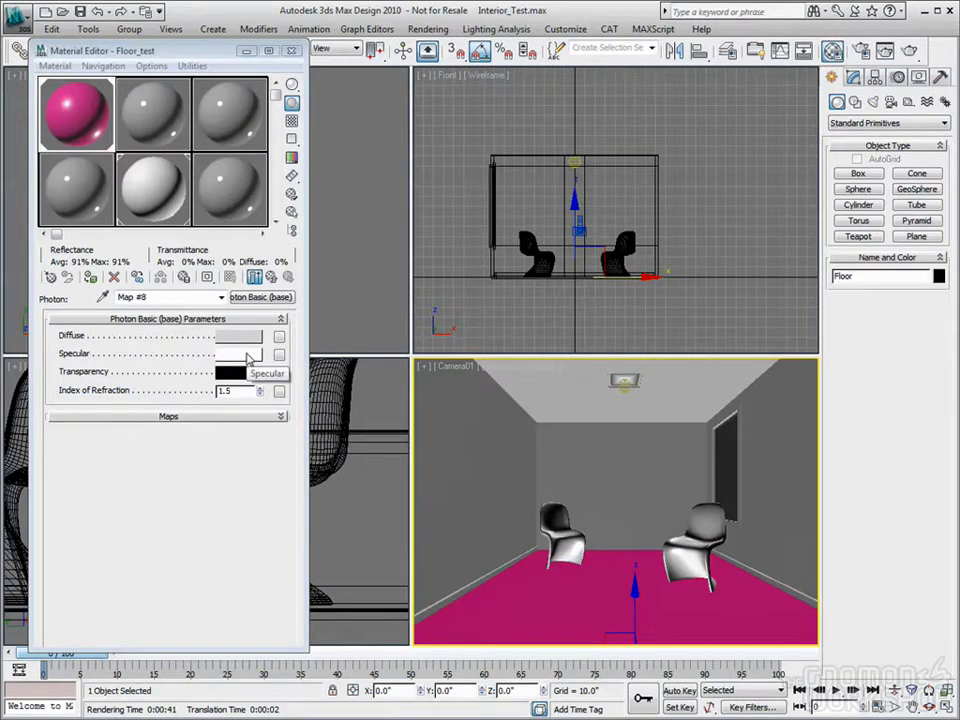
- Set the floor's Photon Basic shader to a 0.459 gray specular color and a black diffuse color
click(248, 356)
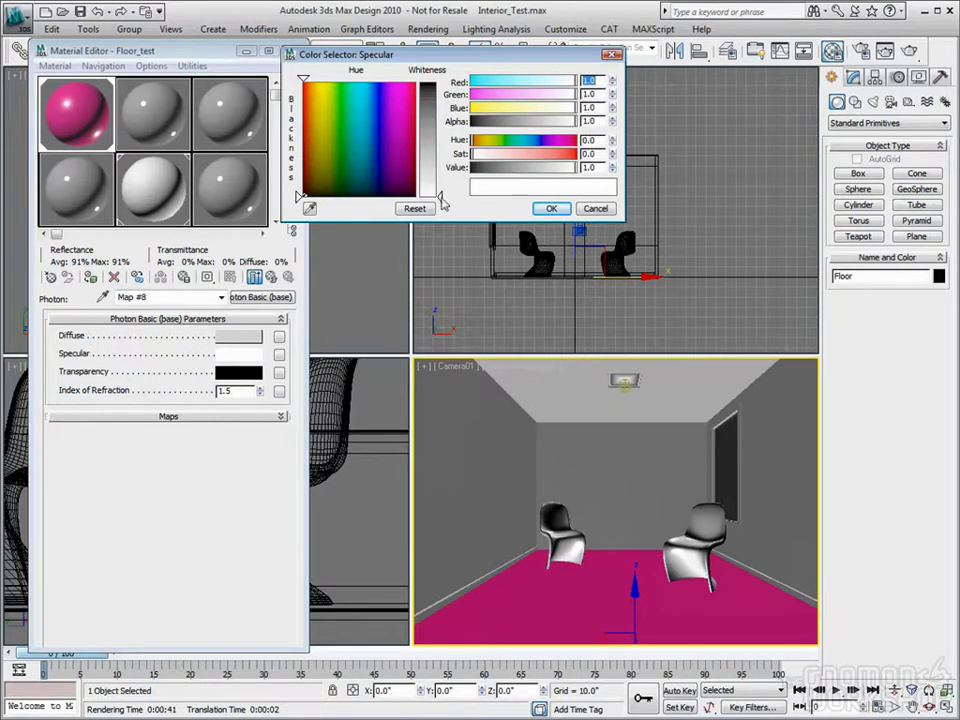
click(427, 137)
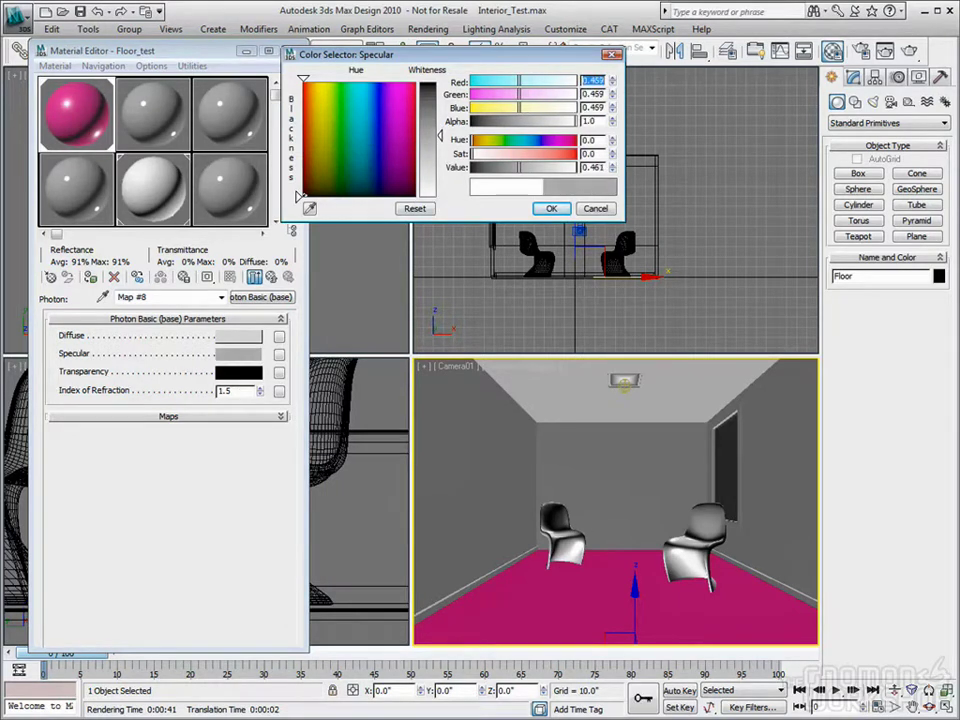
click(551, 208)
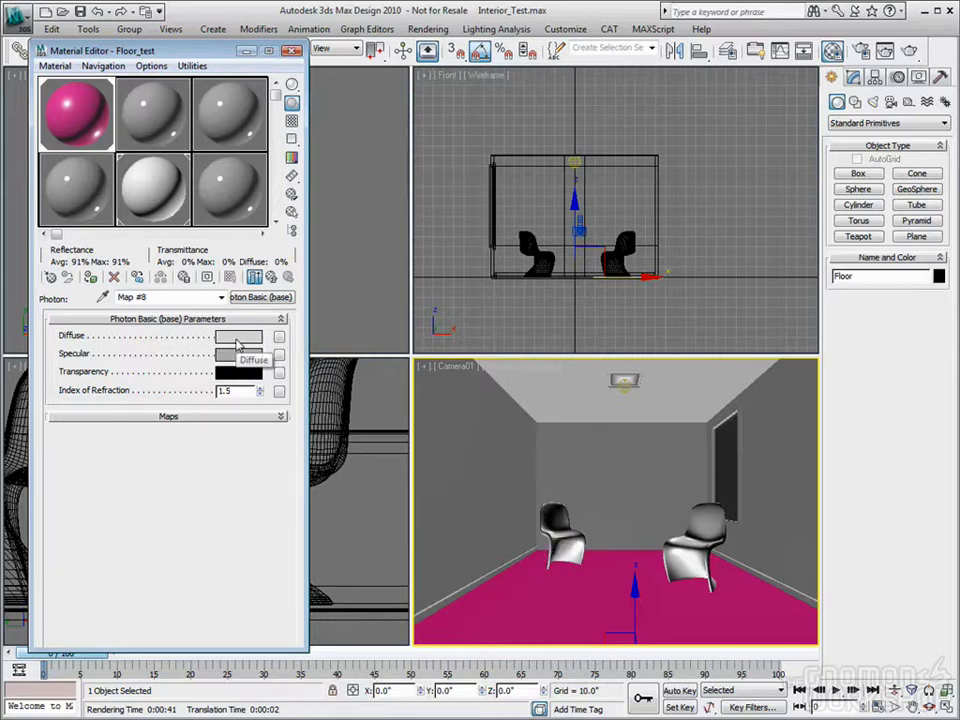
click(238, 337)
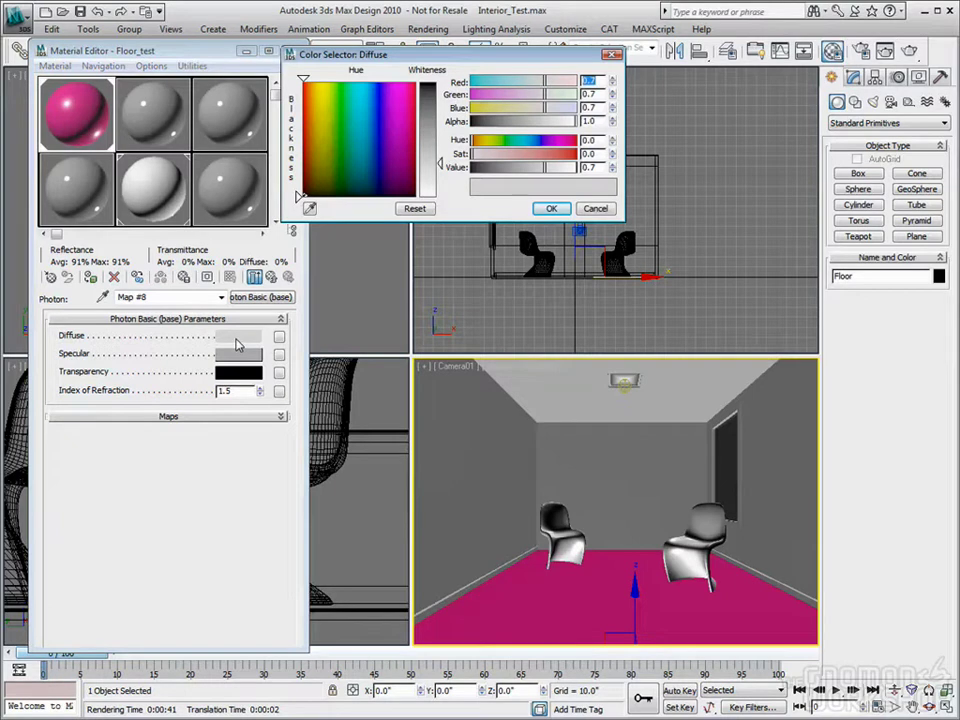
drag(440, 162, 450, 86)
click(551, 208)
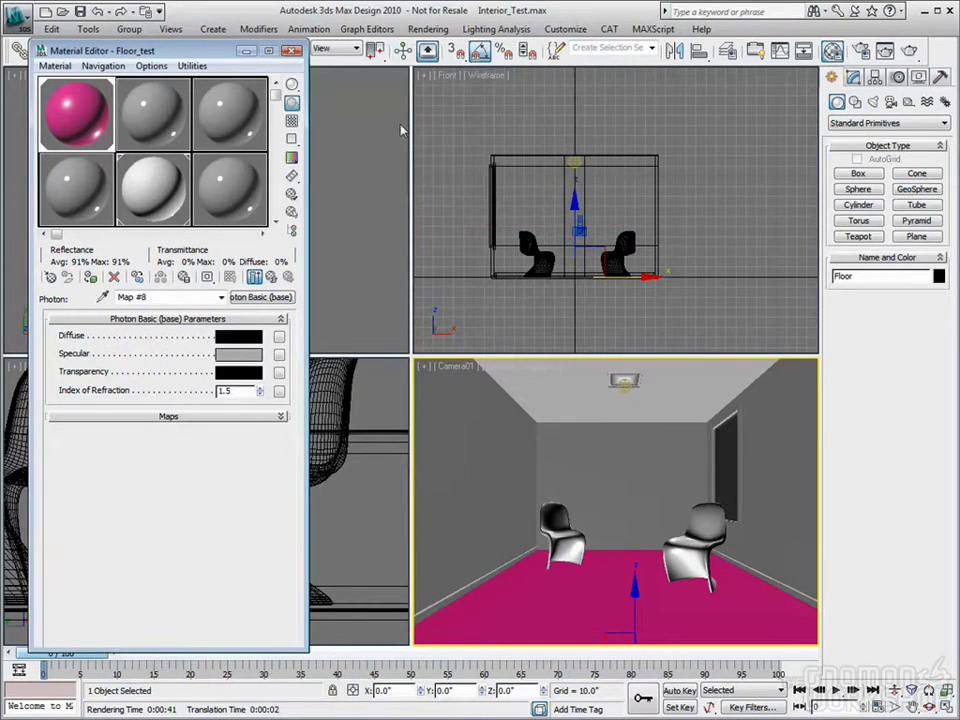
- Render the Camera01 view with the floor's modified photon shader
click(882, 52)
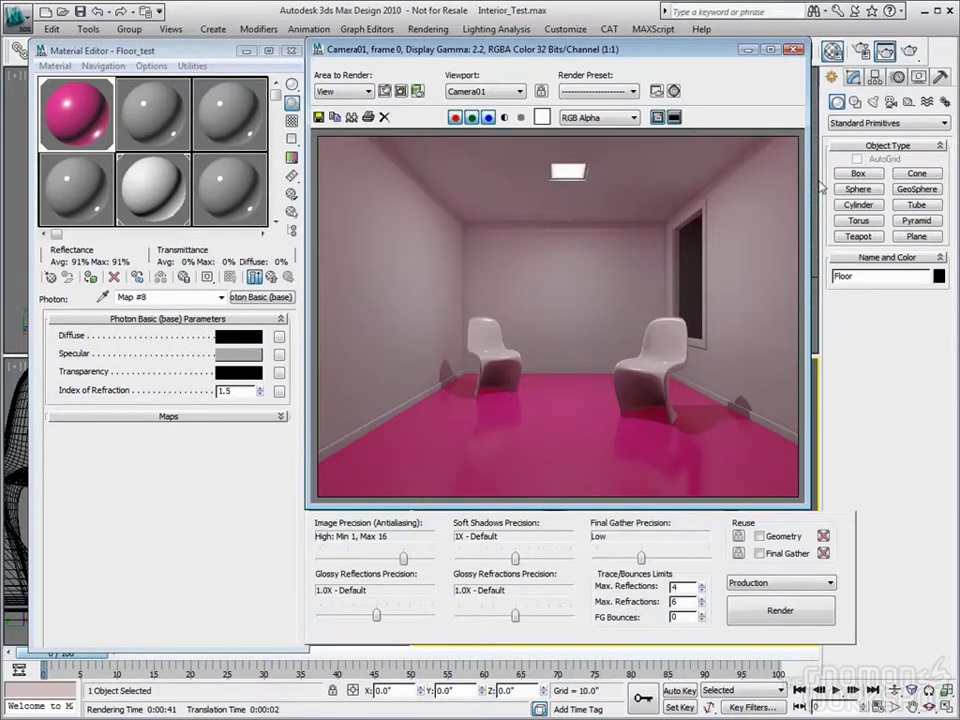
click(793, 50)
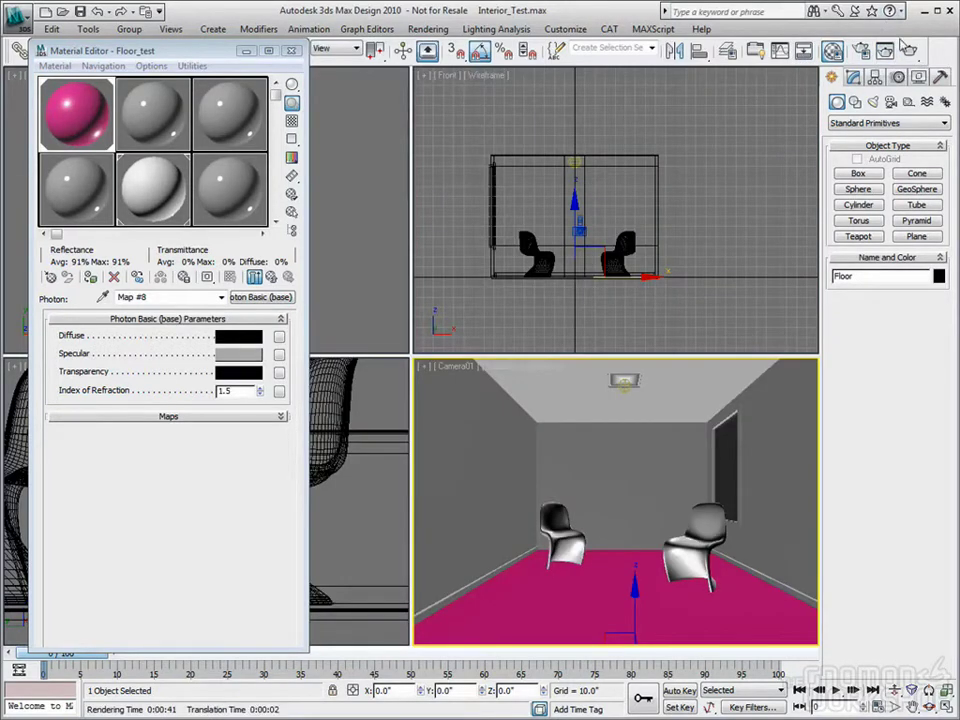
key(shift+q)
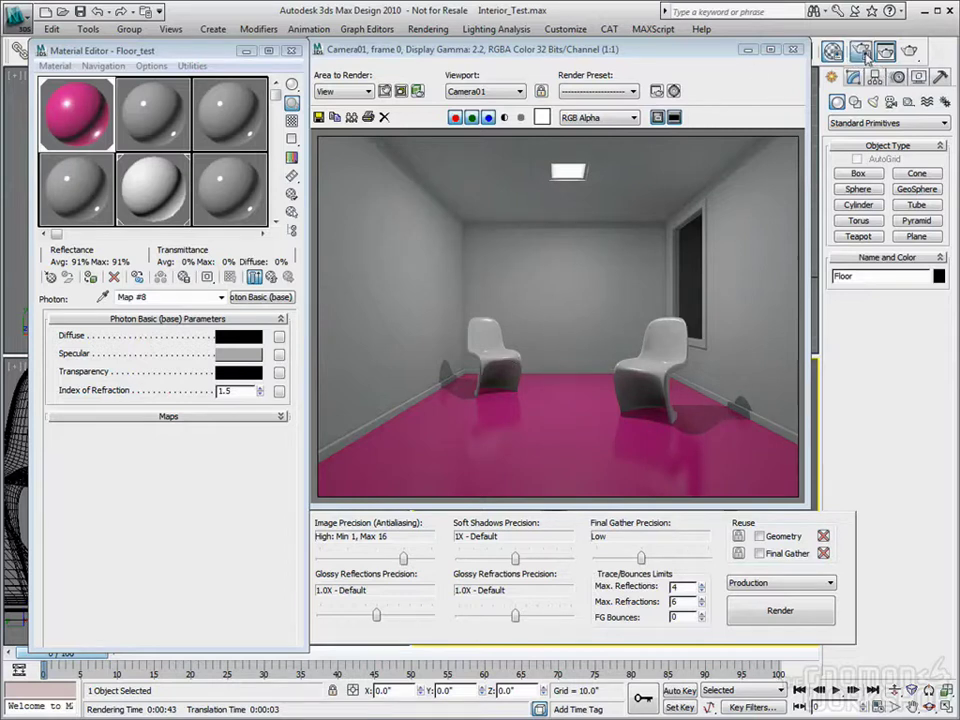
- Disable Final Gather and turn off Optimize for Final Gather under Global Illumination in the render setup
key(F10)
click(323, 150)
scroll(385, 330, down, 10)
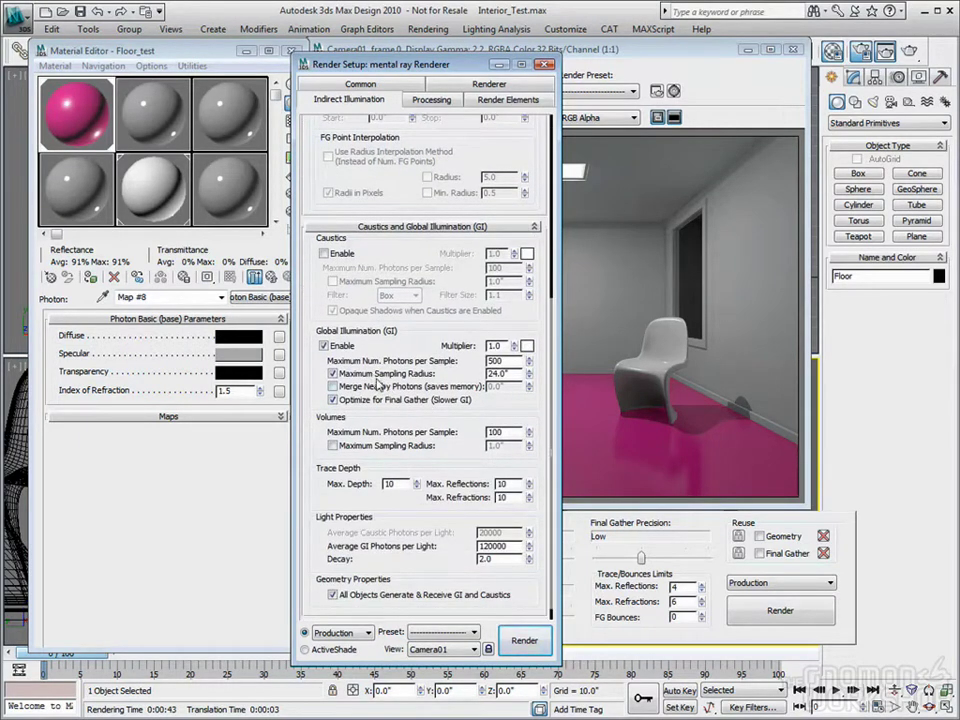
click(334, 400)
click(544, 65)
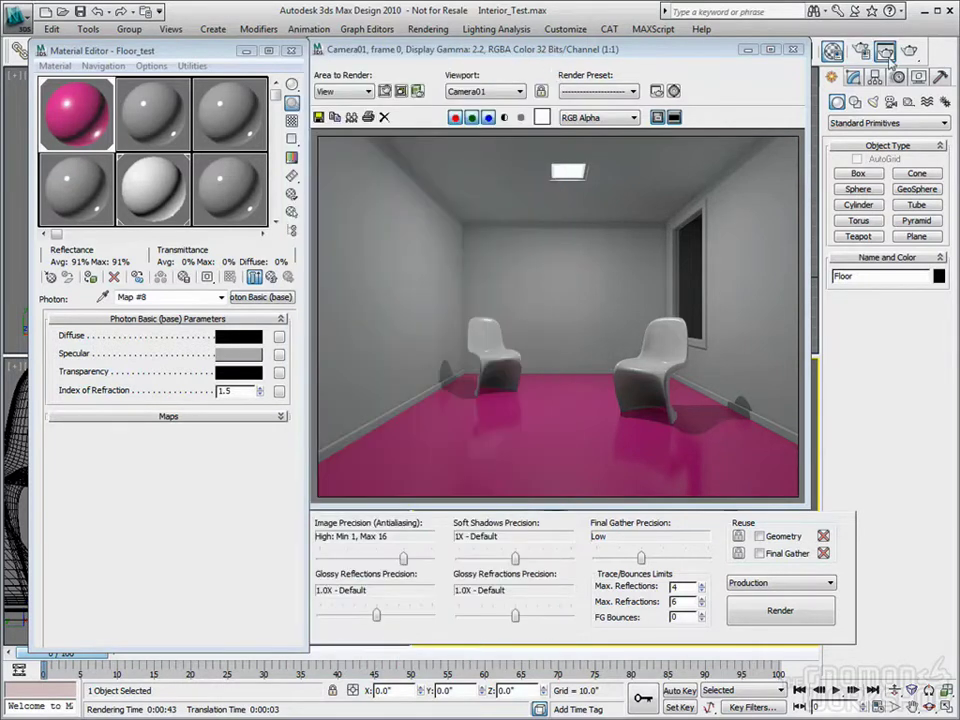
- Lock Floor_test's Photon slot to its default shader and render the Camera01 view without Final Gather
click(271, 276)
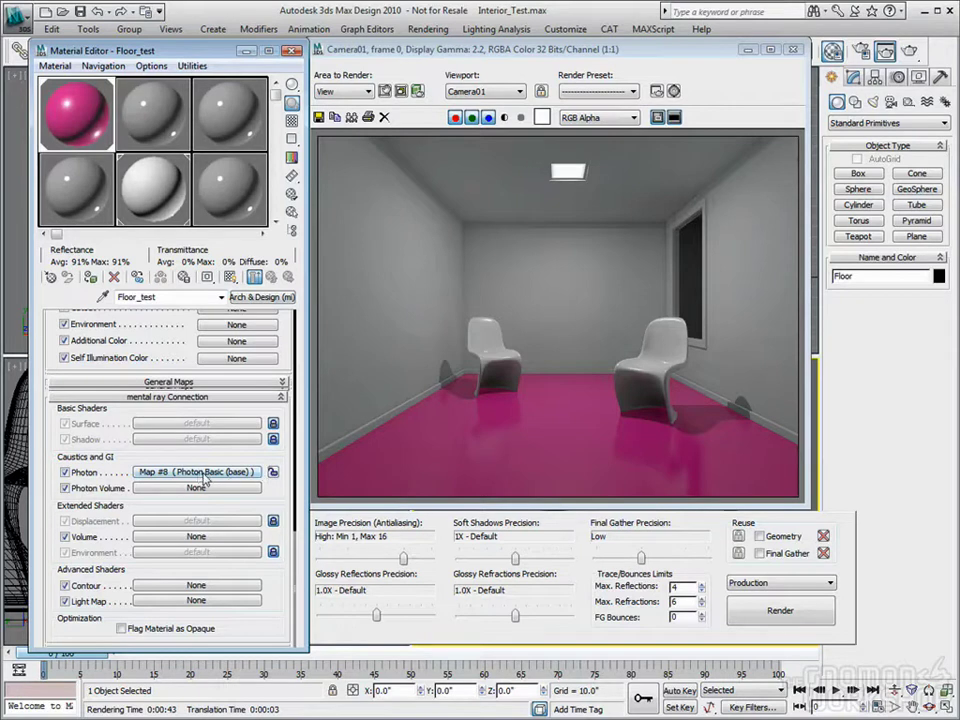
click(272, 473)
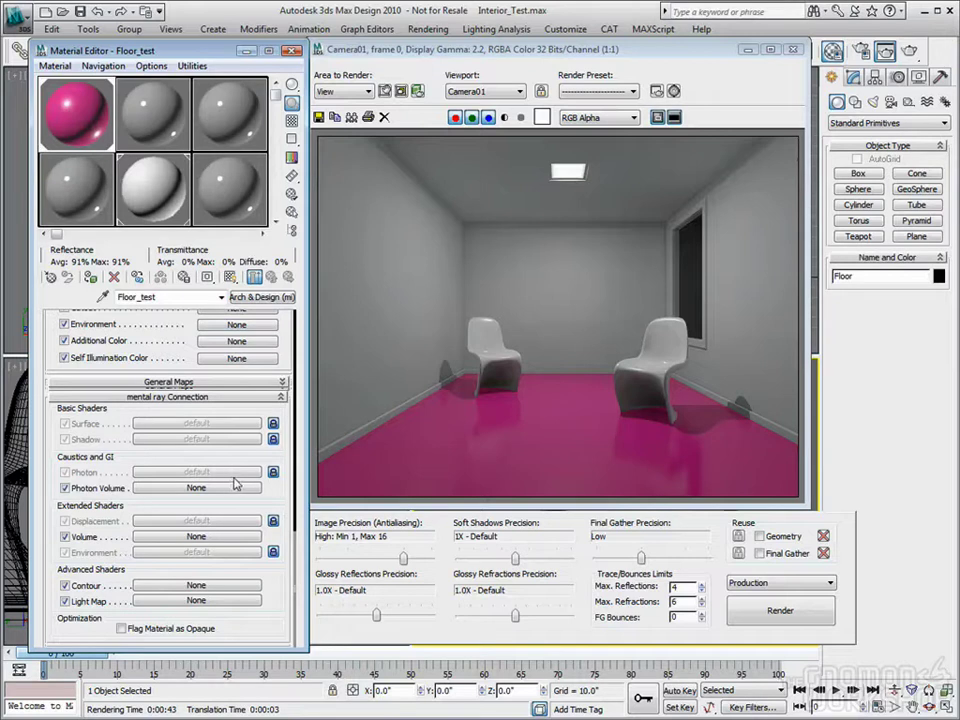
click(907, 52)
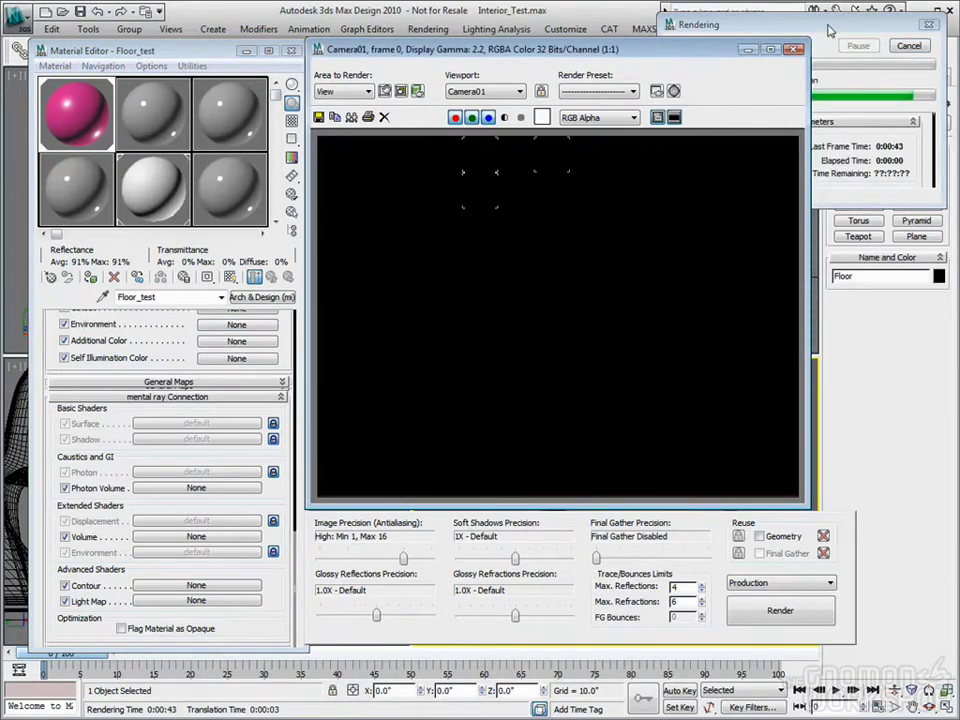
click(537, 66)
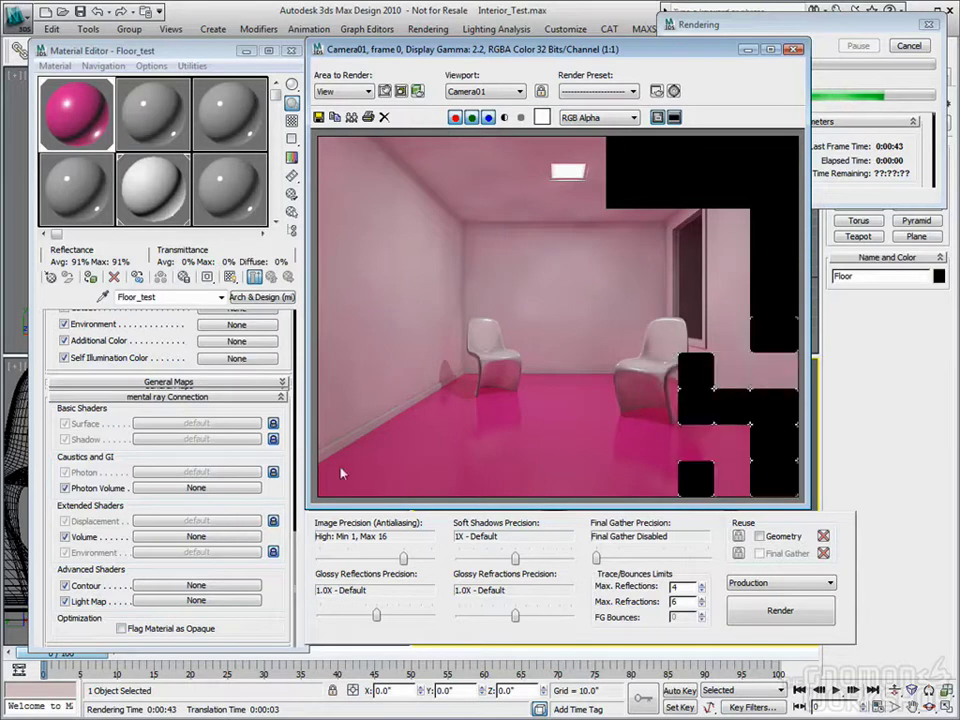
- Restore the Photon Basic shader in Floor_test's Photon slot and run a partial test render of Camera01
click(272, 473)
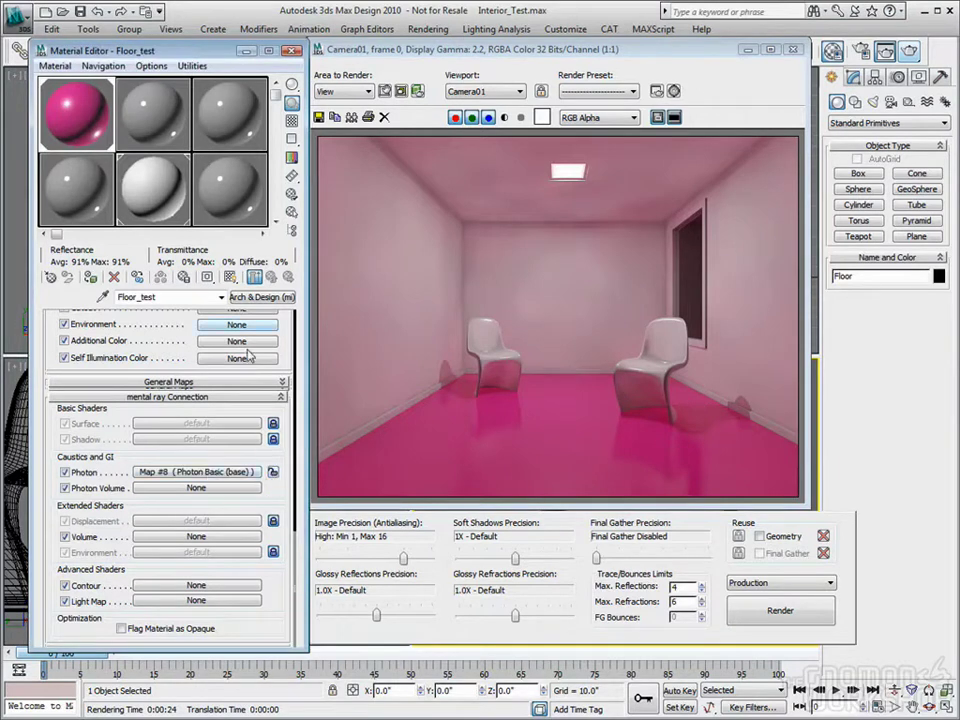
click(214, 472)
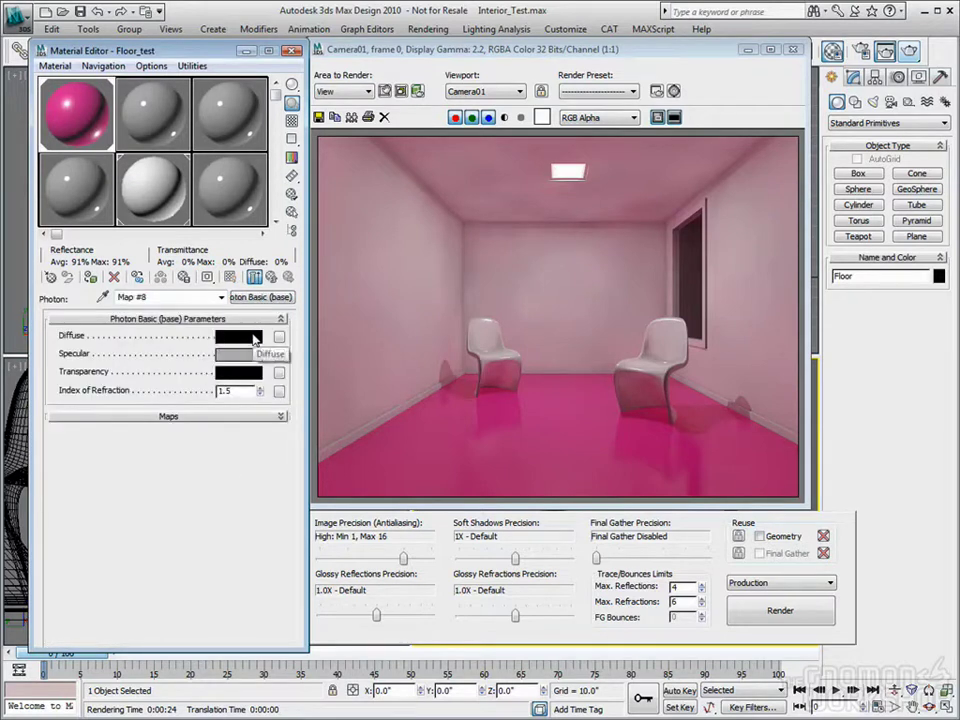
click(911, 52)
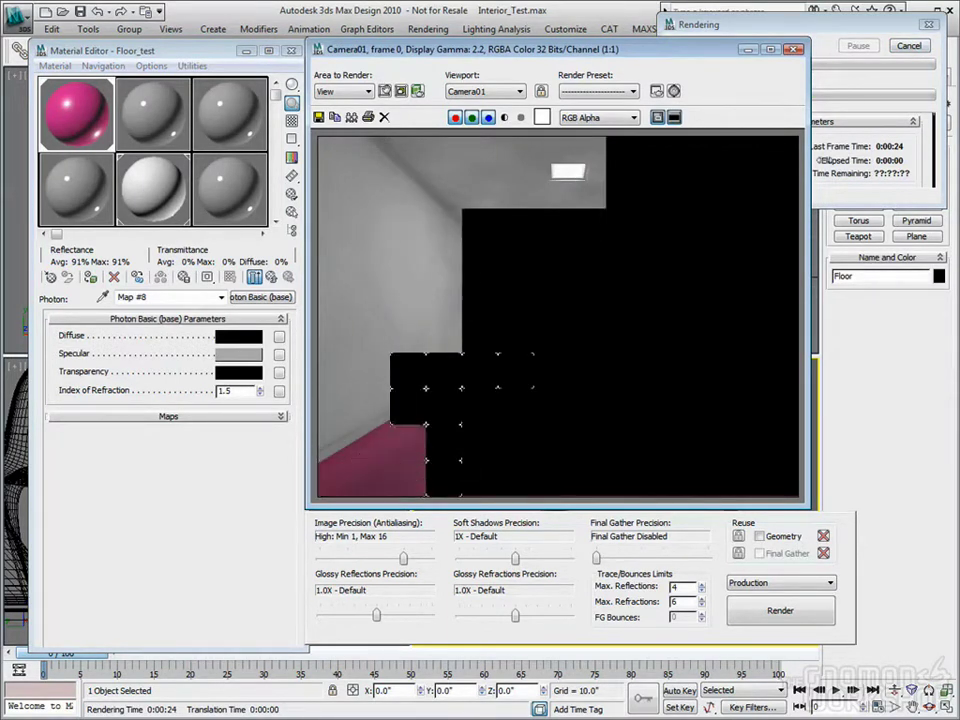
click(907, 47)
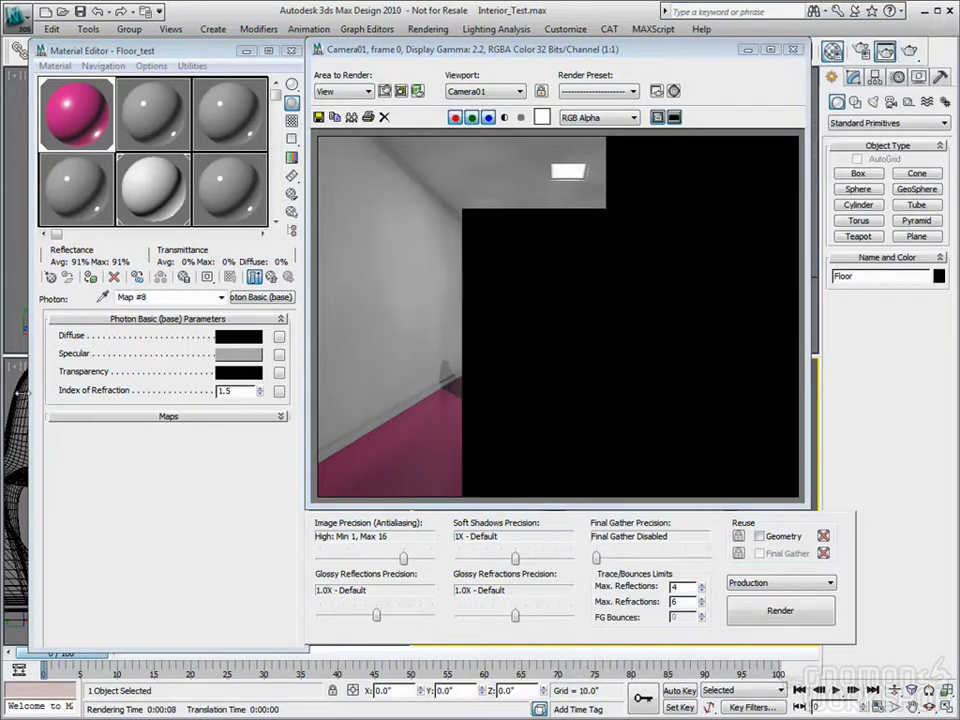
- Set the Photon Basic diffuse color to green (0.122, 0.859, 0.0) and run a partial test render of Camera01
click(236, 338)
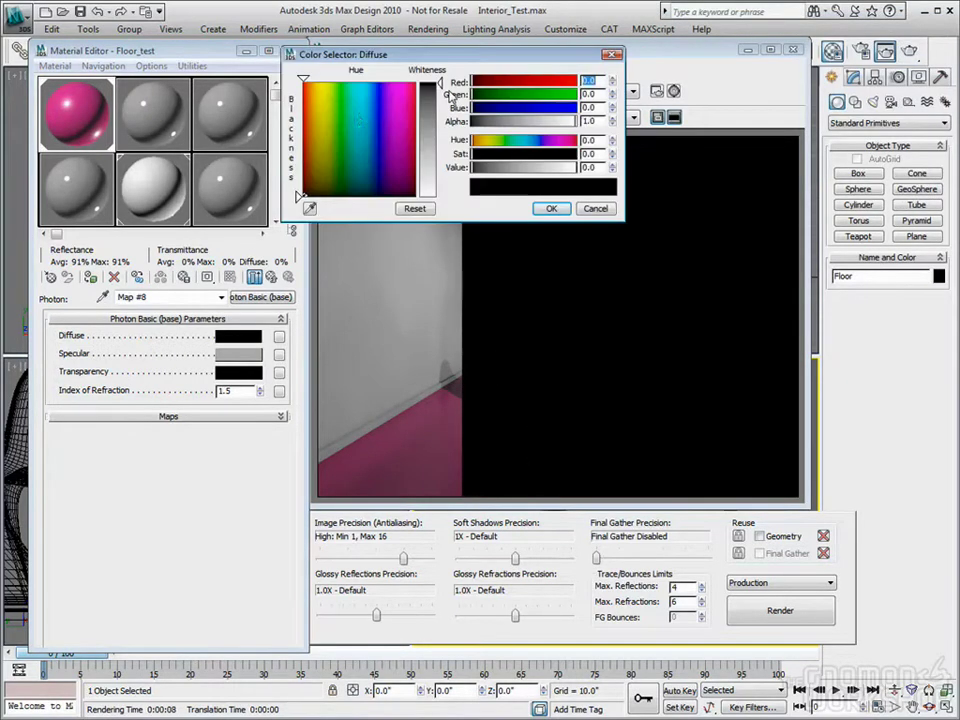
drag(367, 127, 341, 103)
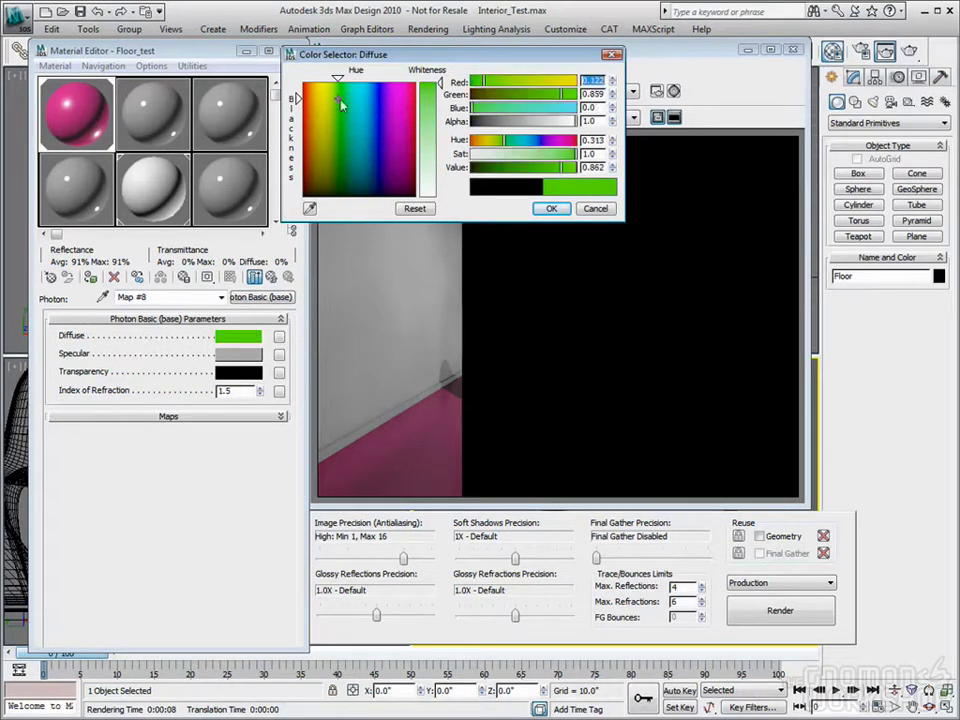
click(549, 209)
click(918, 51)
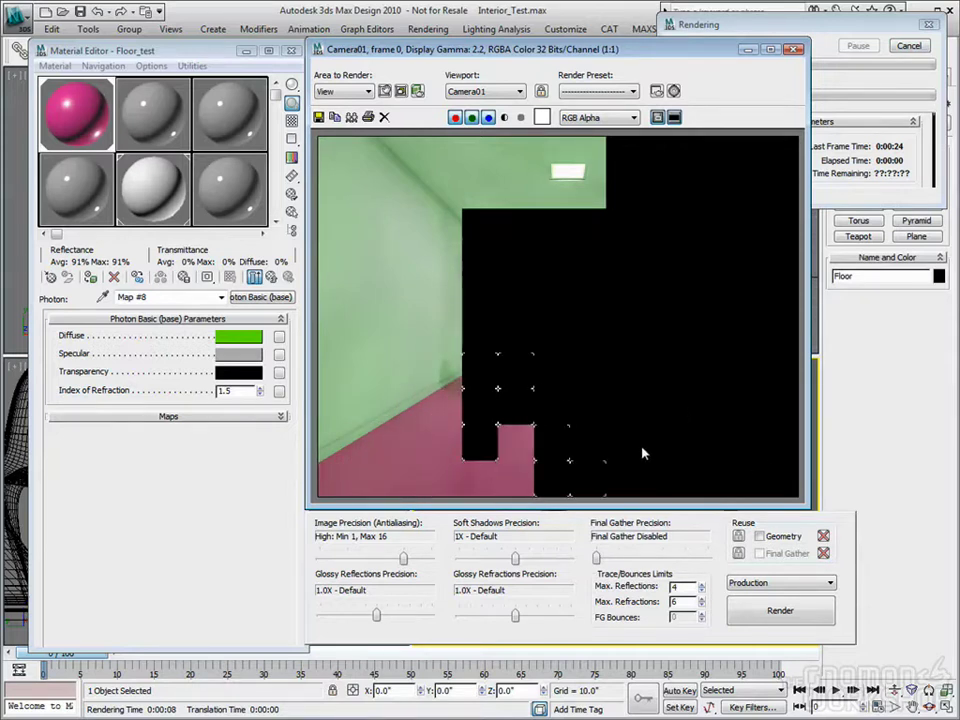
click(915, 47)
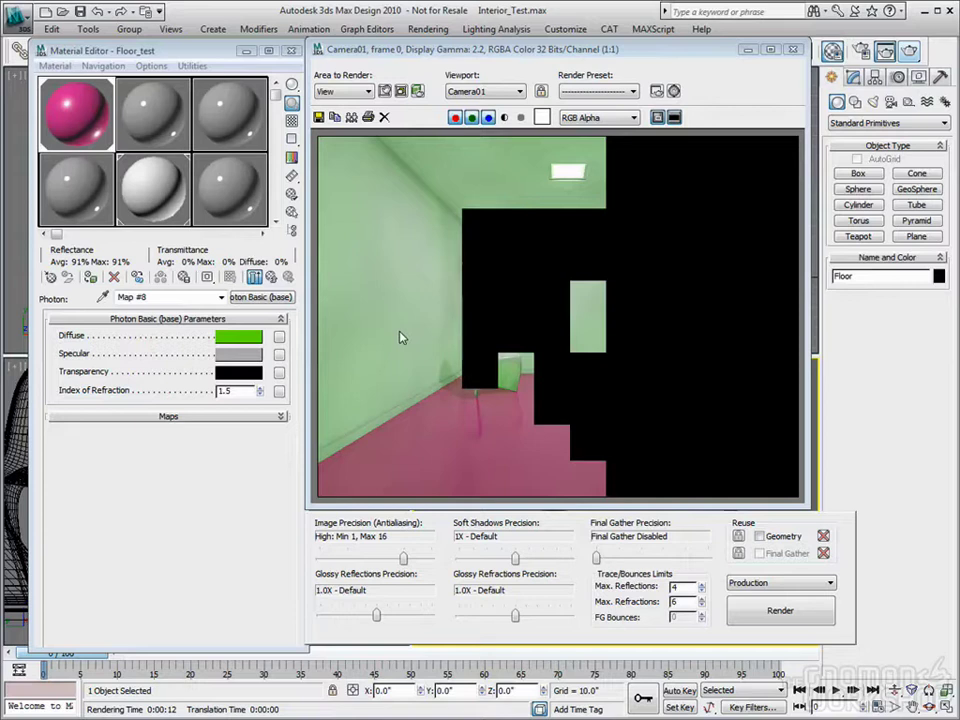
click(278, 276)
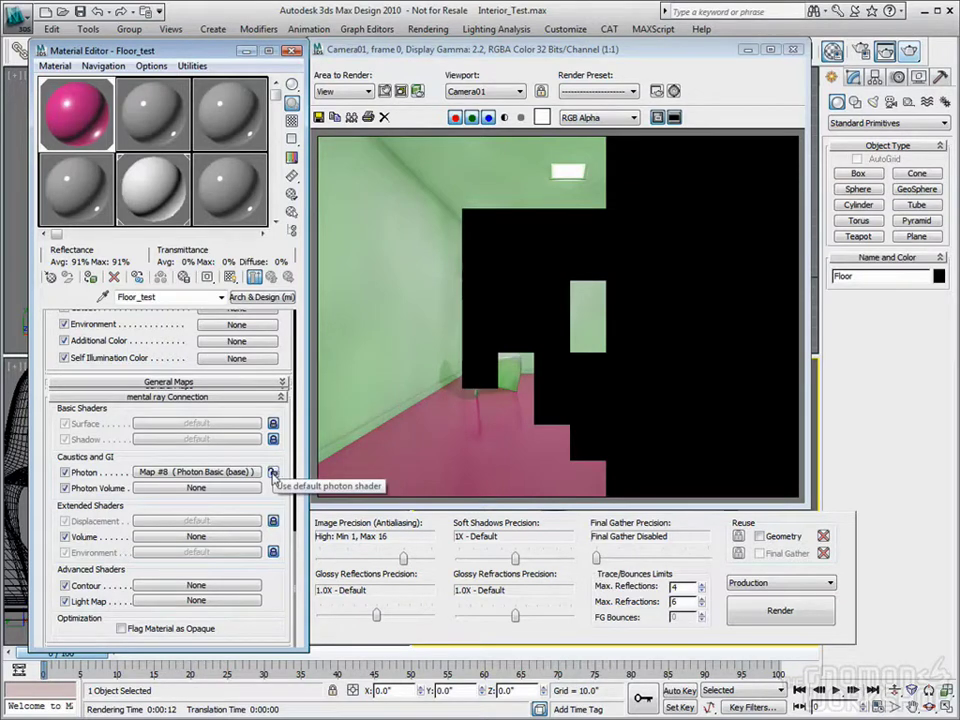
click(273, 473)
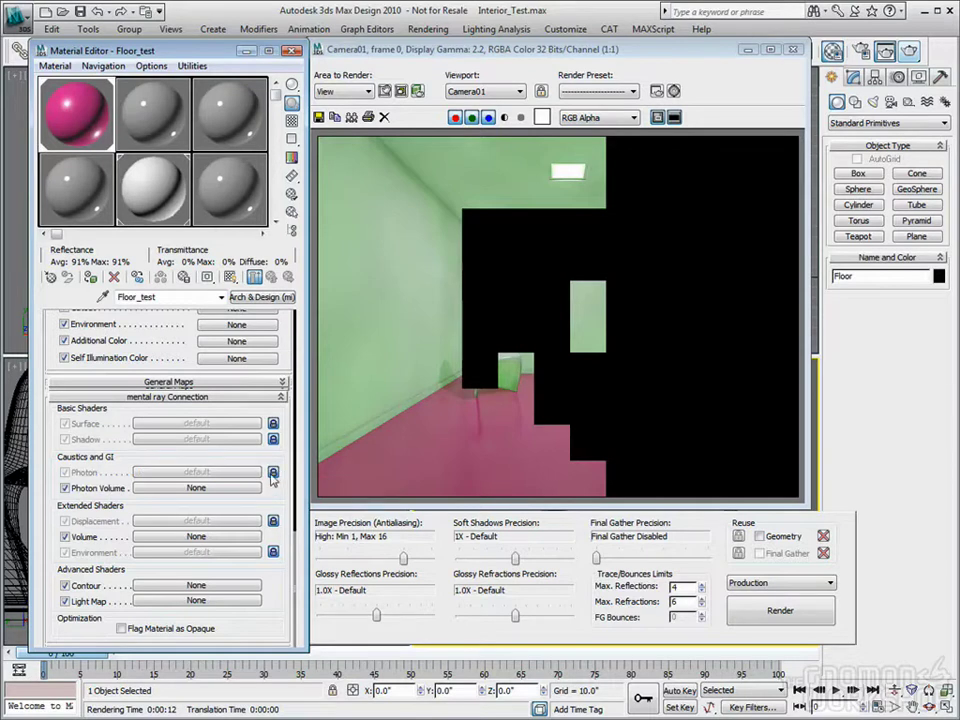
click(273, 472)
click(255, 472)
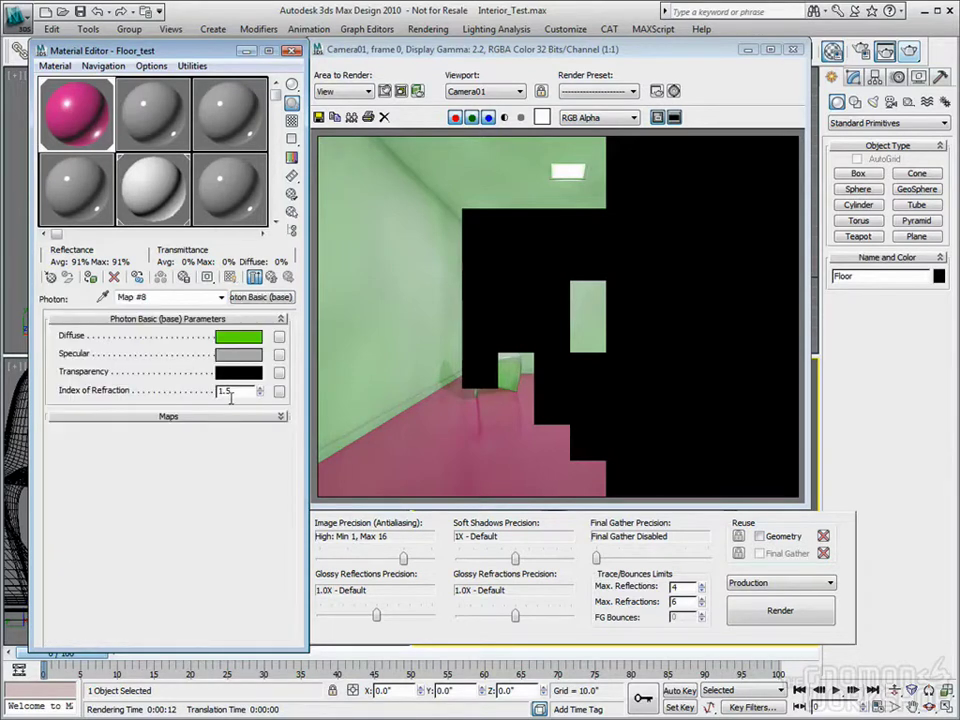
- Set the Photon Basic diffuse color to neutral gray (0.525 for red, green and blue) and run a partial test render of Camera01
click(240, 338)
drag(420, 142, 420, 195)
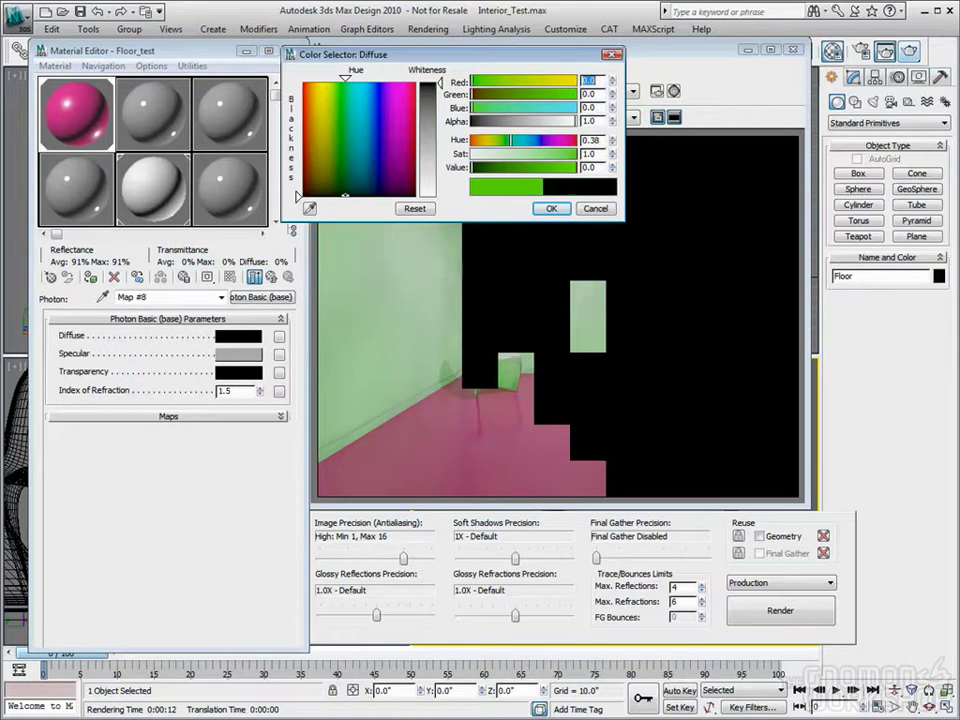
click(421, 140)
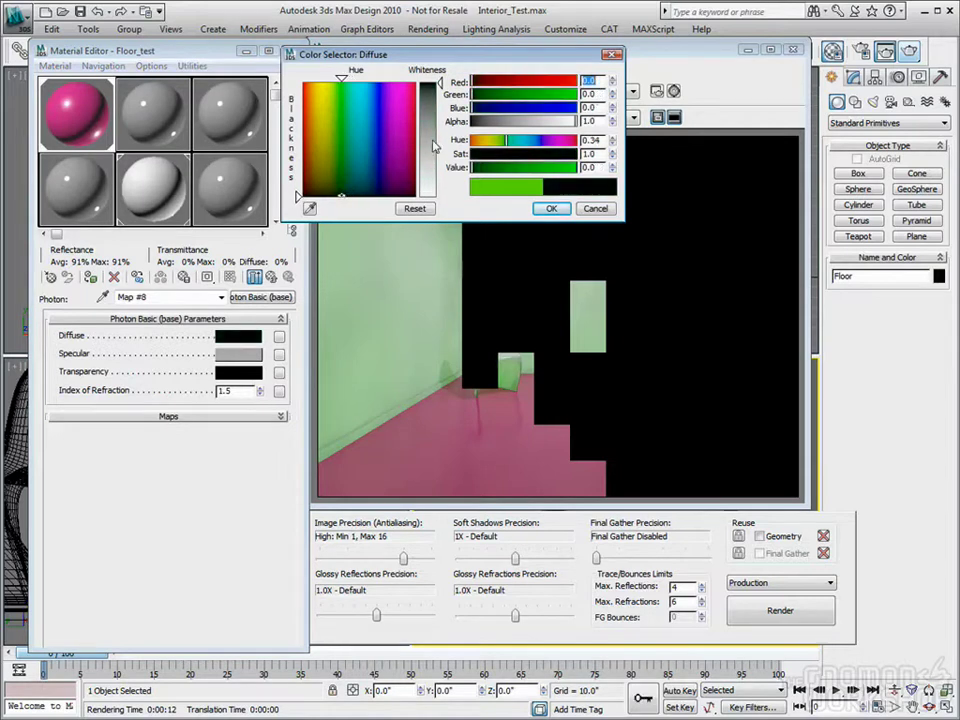
drag(428, 140, 428, 143)
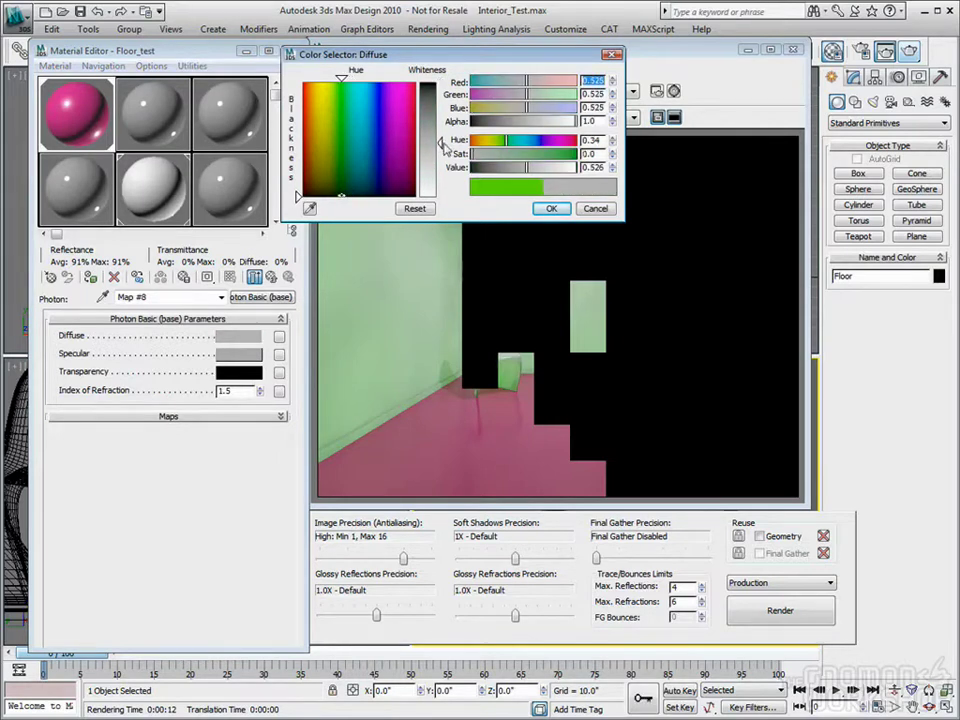
click(551, 208)
click(908, 52)
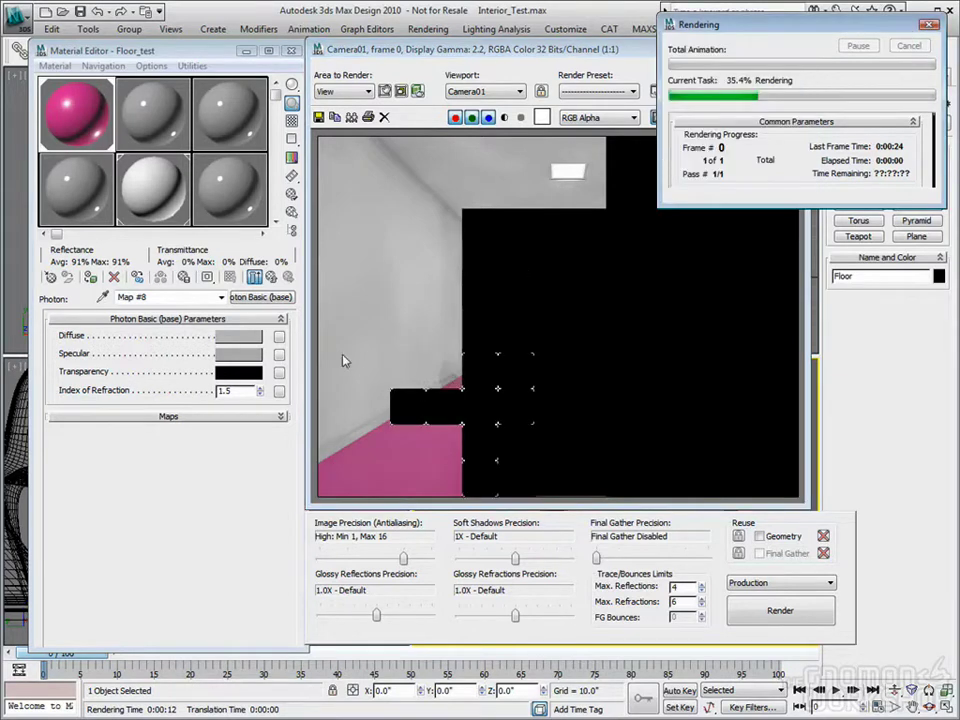
- Turn off Global Illumination and enable Final Gather with 4 diffuse bounces in the mental ray render setup
click(271, 277)
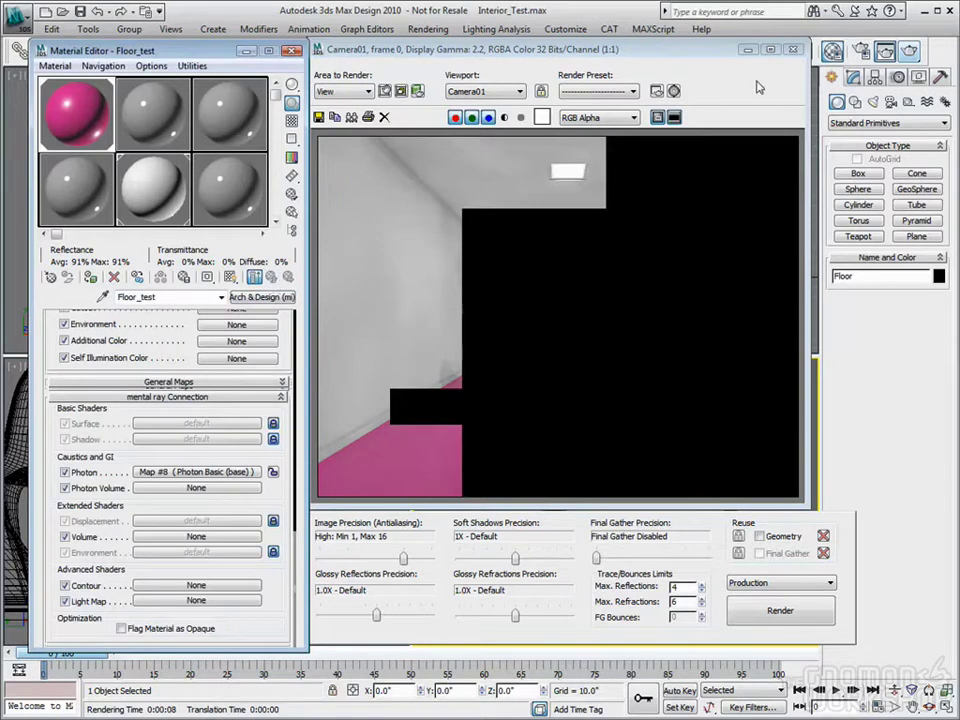
key(F10)
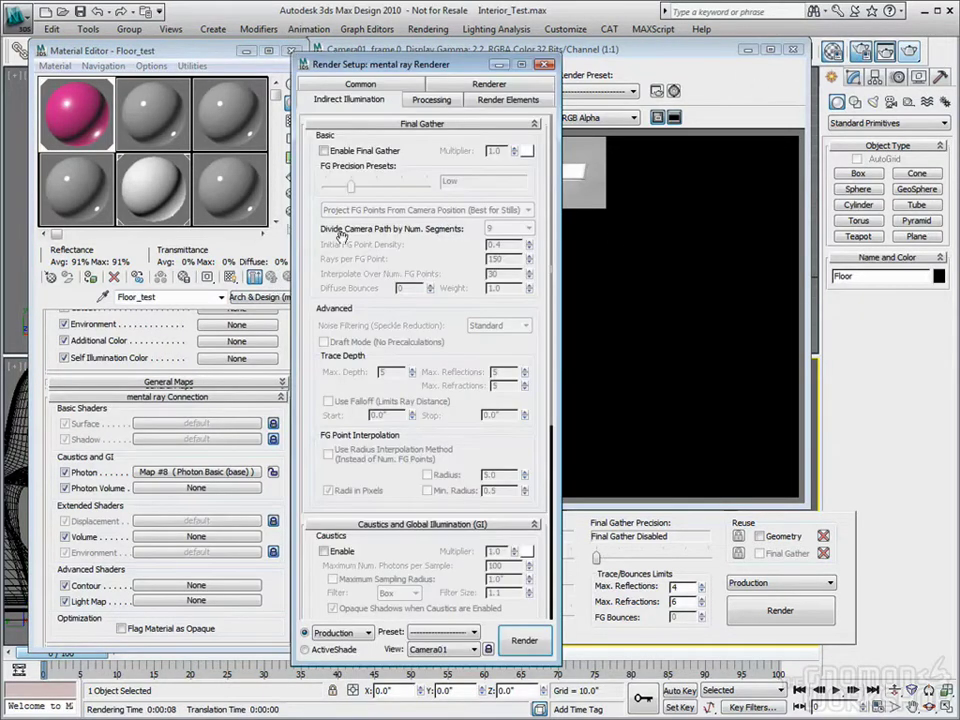
scroll(404, 290, down, 5)
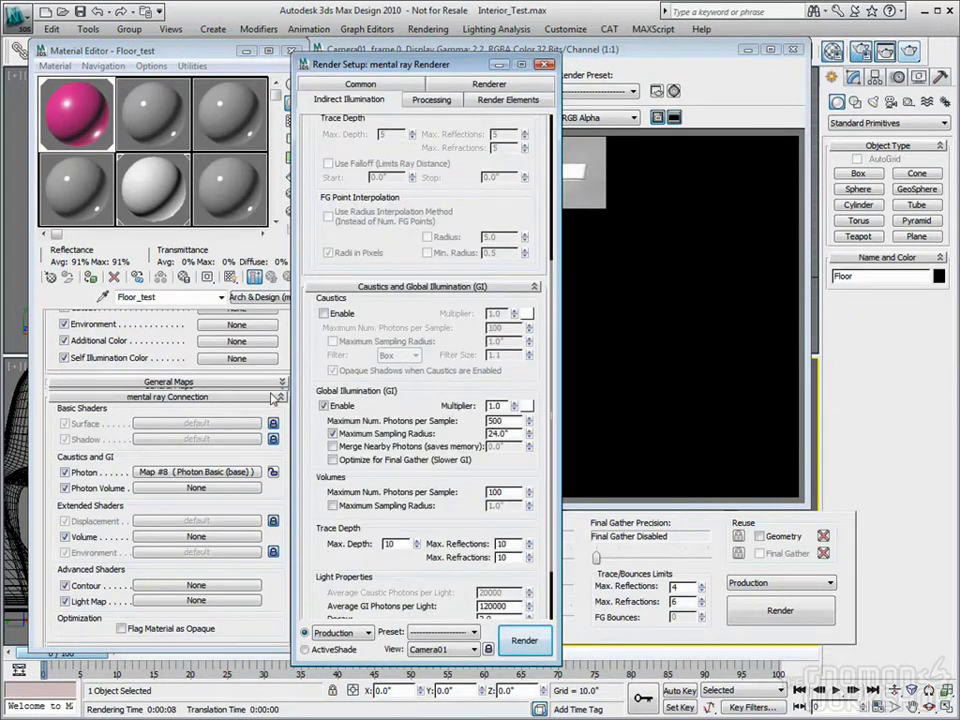
click(324, 406)
scroll(538, 235, up, 2)
scroll(535, 222, up, 5)
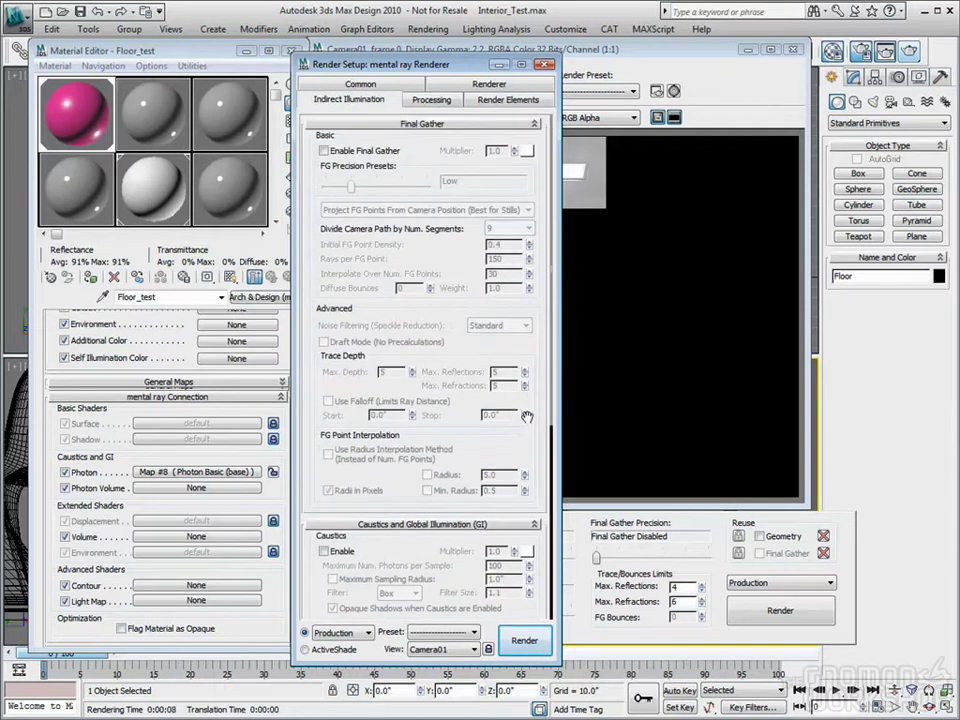
click(325, 151)
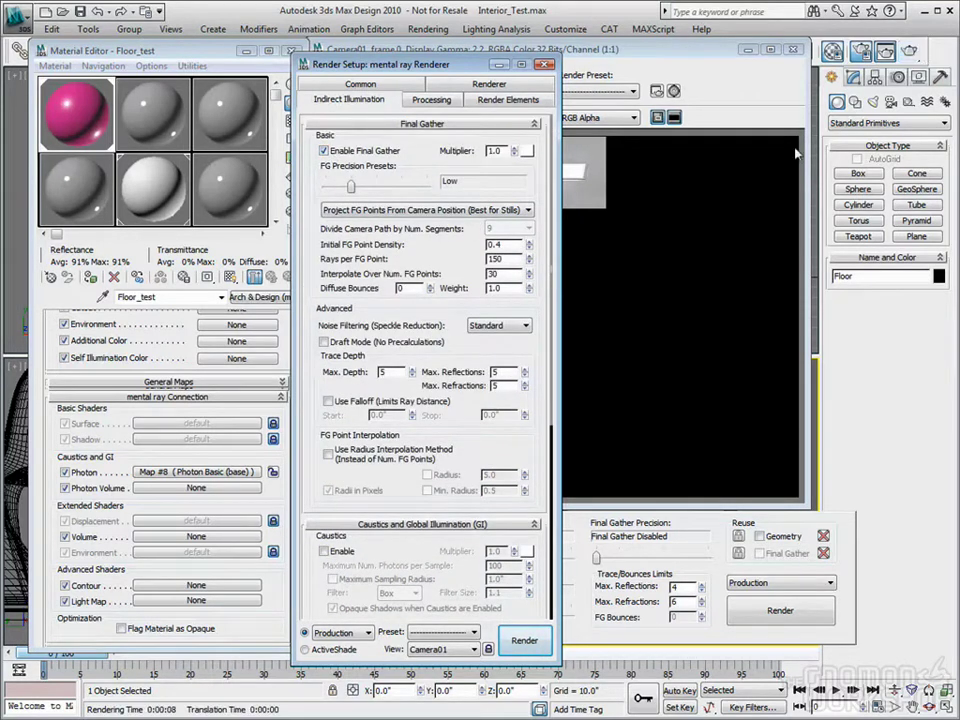
click(431, 286)
click(431, 286)
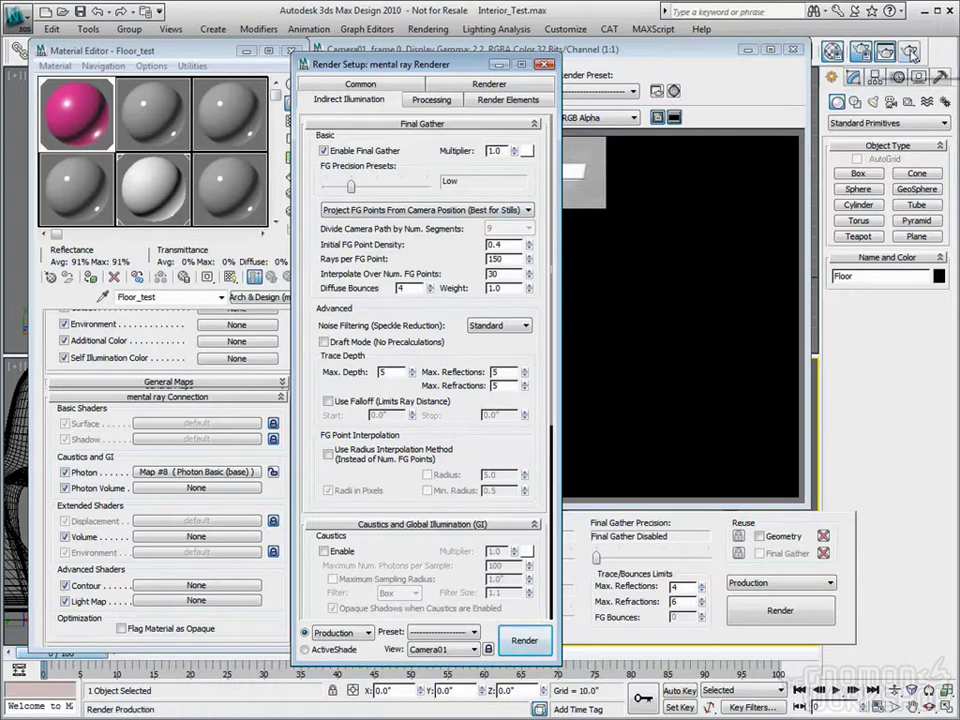
click(852, 55)
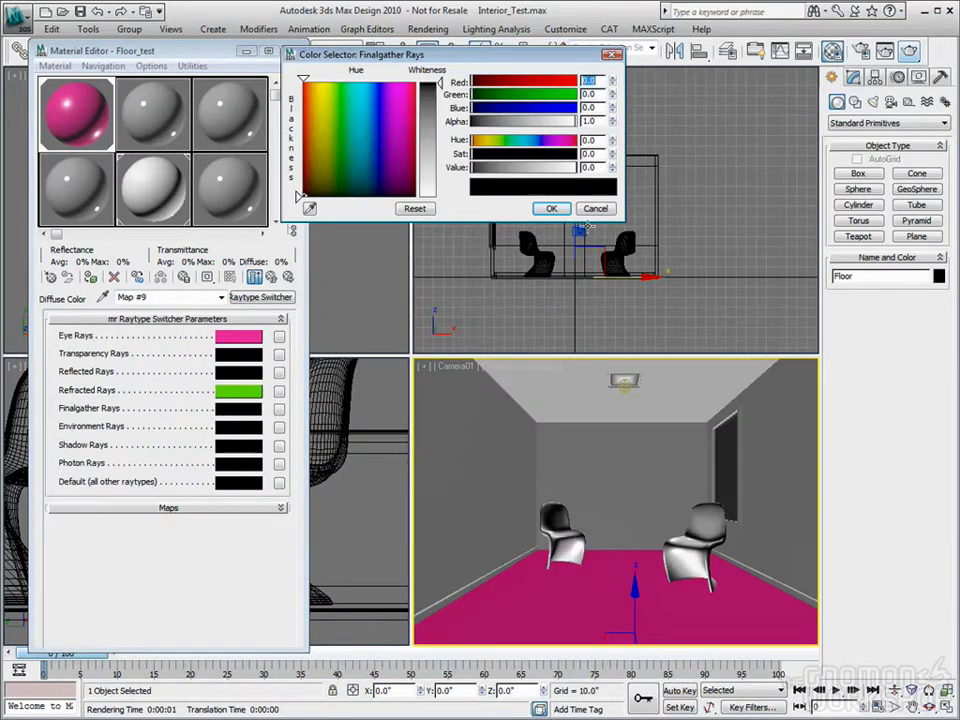
- Swap the green Refracted Rays color into Finalgather Rays in Floor_test's mr Raytype Switcher and render Camera01
mouse_move(238, 390)
mouse_down()
mouse_move(238, 420)
mouse_move(238, 409)
mouse_up()
click(86, 352)
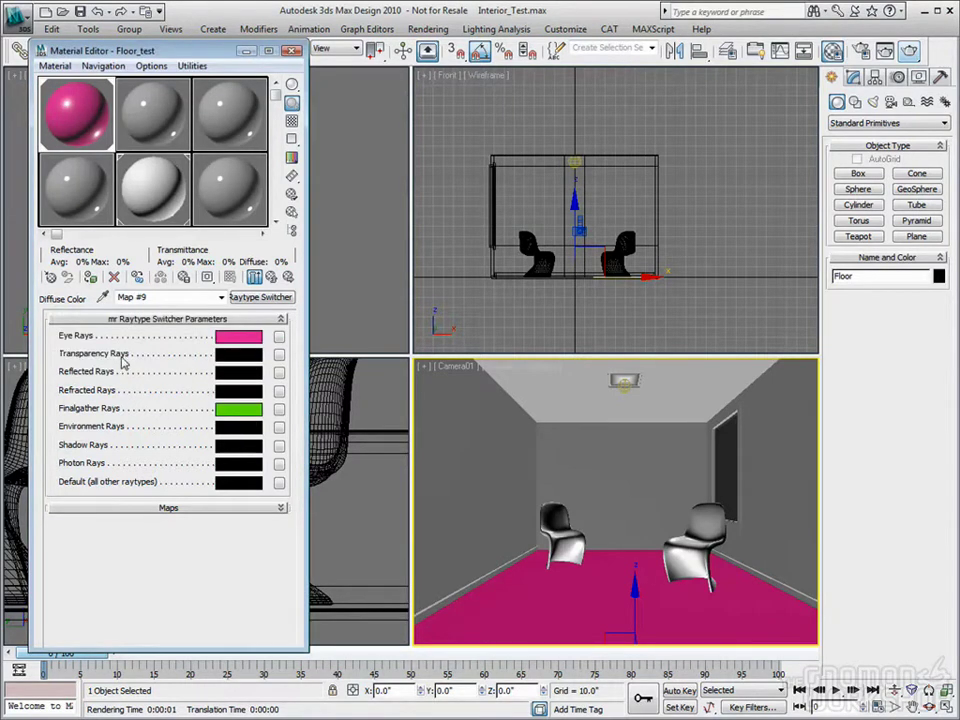
click(909, 50)
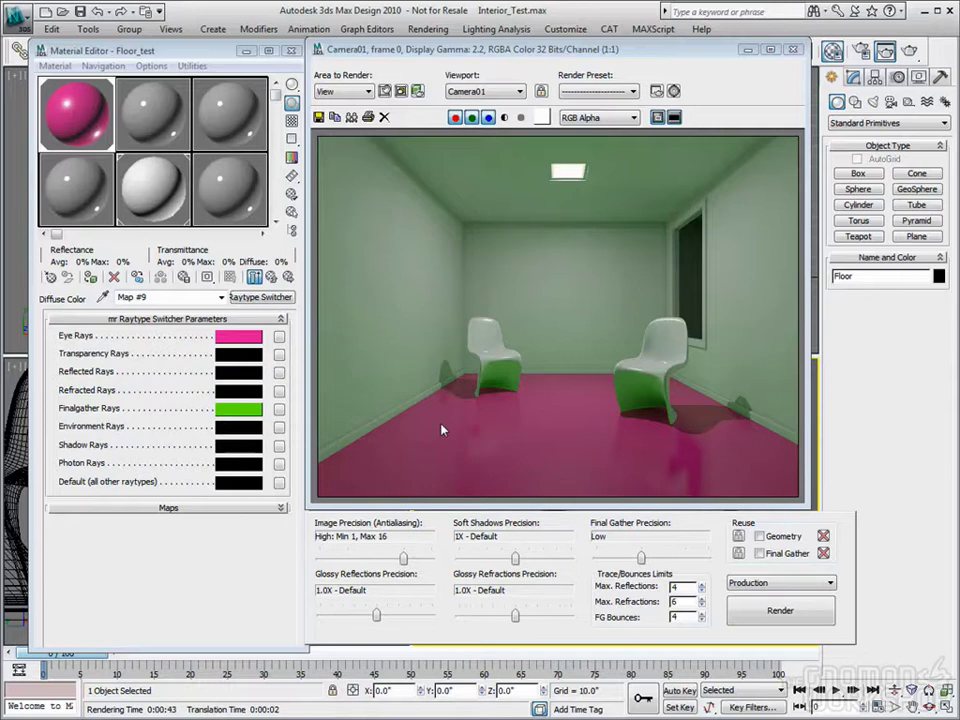
- Check the Raytype Switcher map on Floor_test's diffuse color, and close the Material Editor and the render window
click(271, 278)
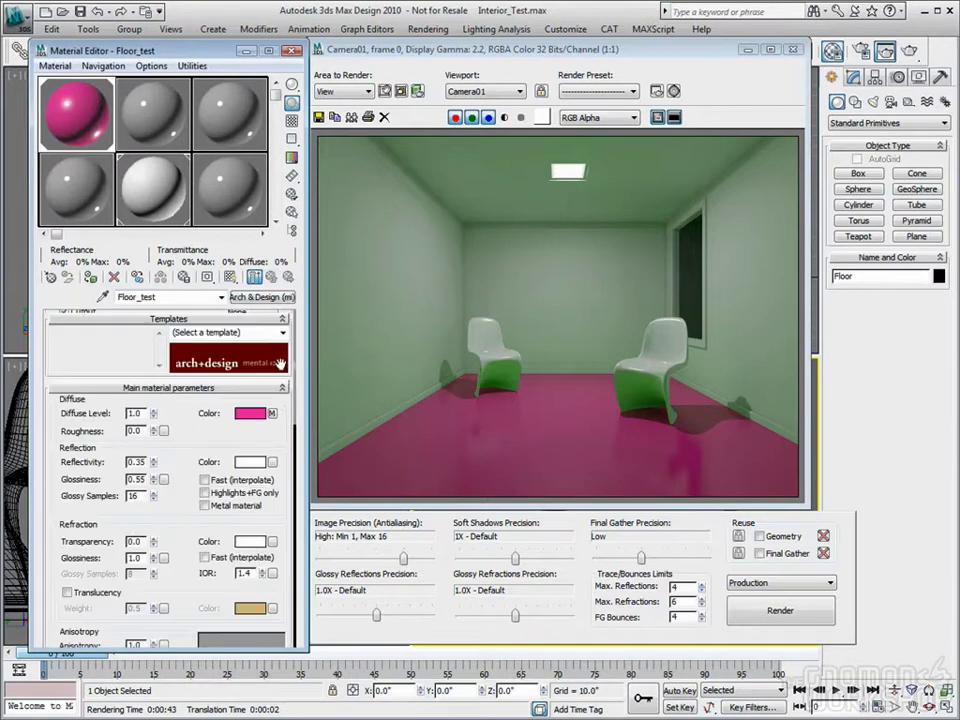
click(272, 414)
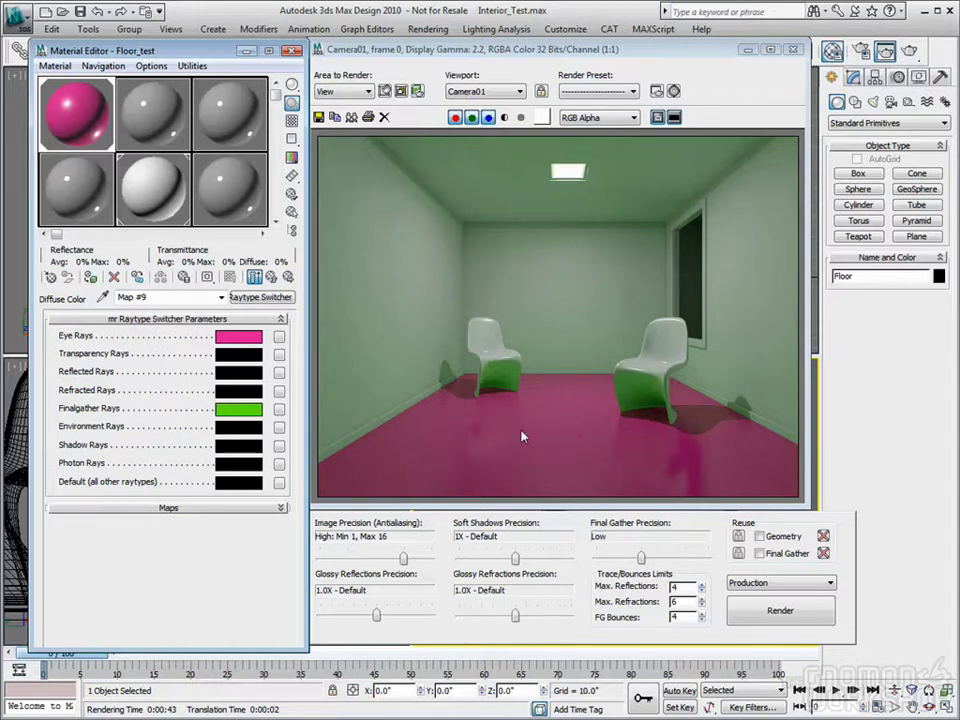
click(289, 51)
click(793, 49)
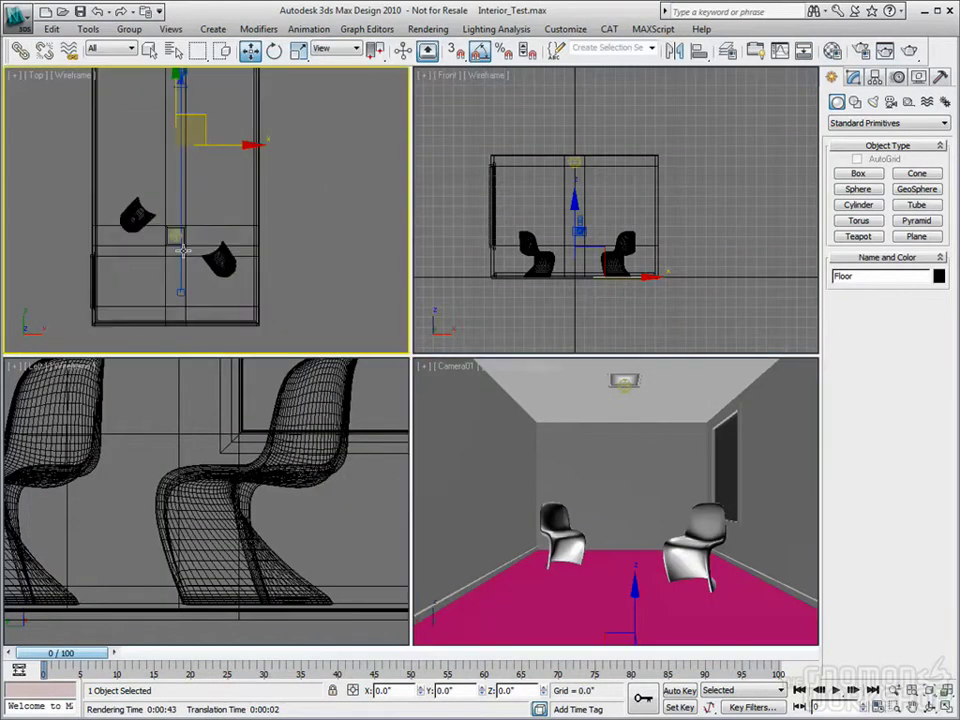
- Create a sphere in the Top view in front of the chairs and raise it to rest on the floor, at about Z 9.144"
middle_drag(183, 250, 190, 261)
click(858, 189)
drag(215, 200, 206, 193)
click(249, 54)
right_click(622, 295)
scroll(609, 283, up, 6)
key(g)
drag(604, 209, 605, 171)
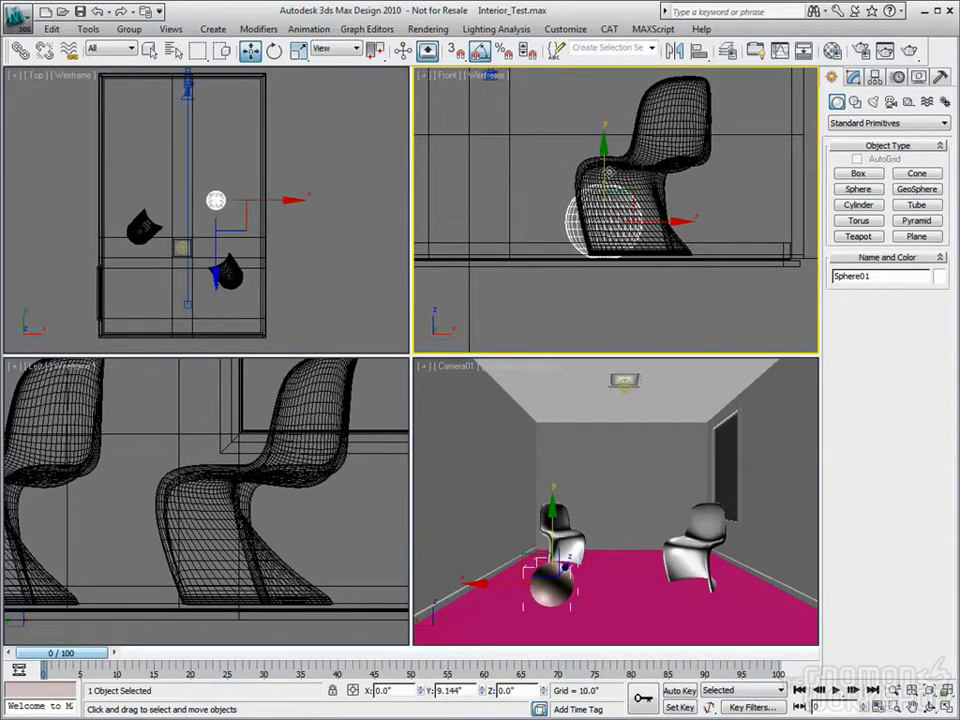
- Set the sphere's radius to 9" and its segments to 48
click(853, 77)
drag(913, 386, 768, 397)
text(9)
key(Tab)
text(48)
key(Tab)
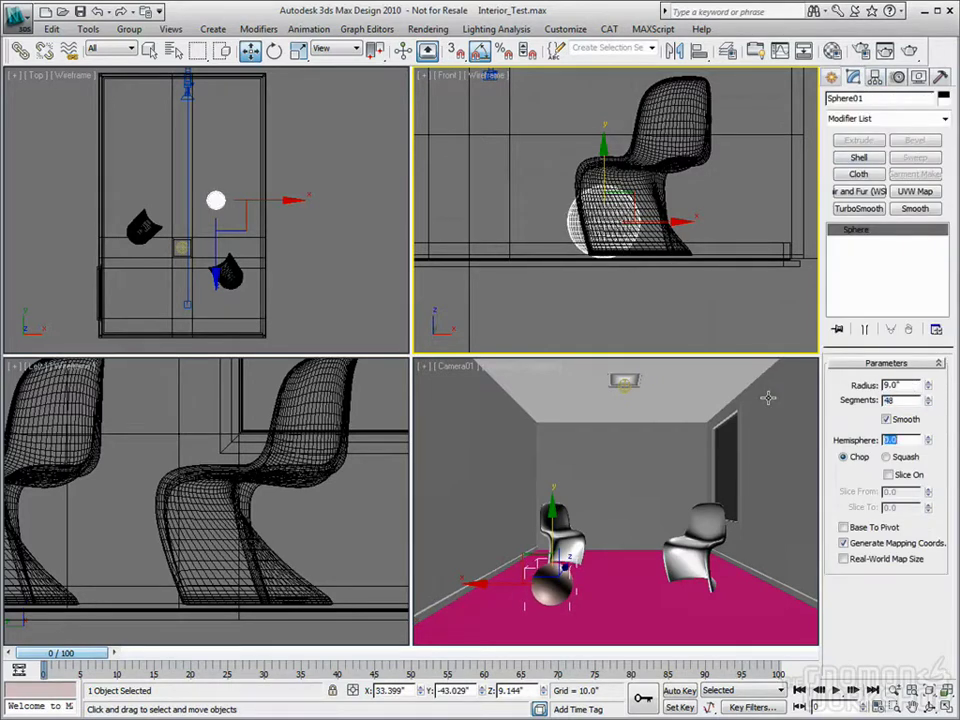
- Clone the sphere, placing the original between the chairs and the copy nearer the camera at about X 34.187", Y -29.701"
mouse_move(244, 178)
mouse_down()
mouse_move(256, 191)
mouse_move(237, 166)
mouse_move(253, 172)
mouse_move(207, 148)
mouse_move(213, 161)
mouse_up()
click(485, 431)
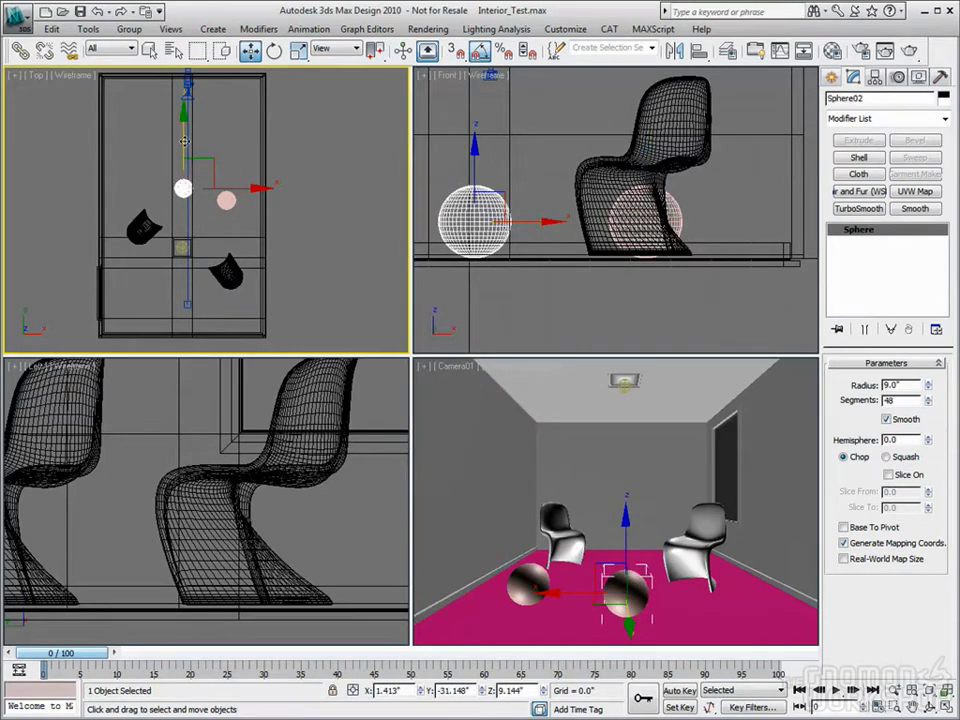
click(227, 200)
drag(255, 173, 220, 218)
click(181, 188)
drag(210, 160, 244, 159)
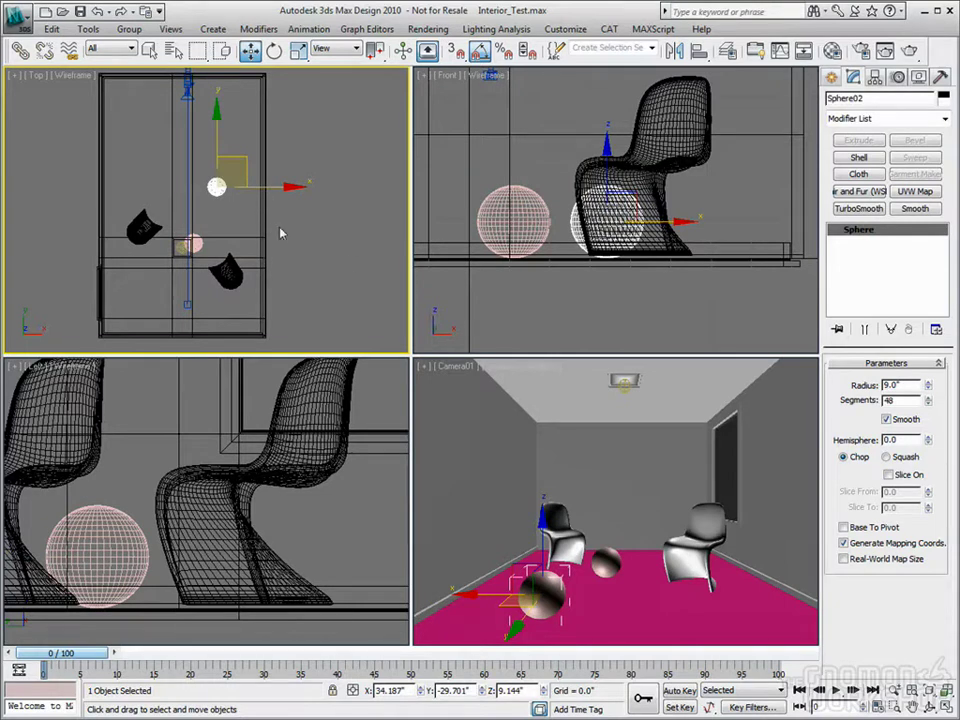
- Rename the unused Arch & Design (mi)_2 material as Chrome and apply the Chrome template to it
click(834, 51)
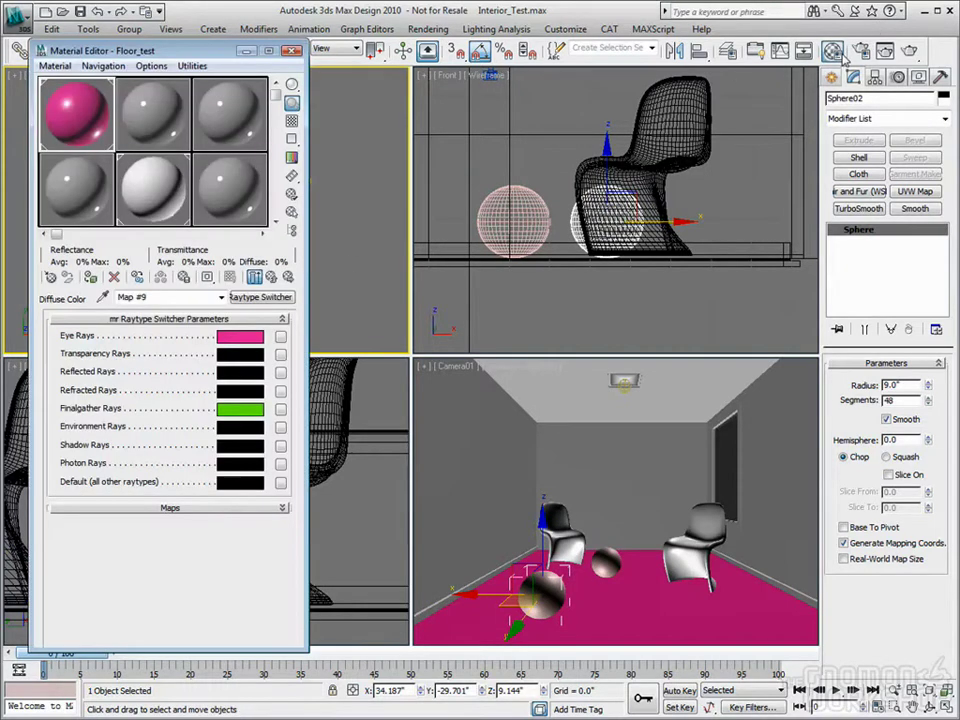
click(150, 110)
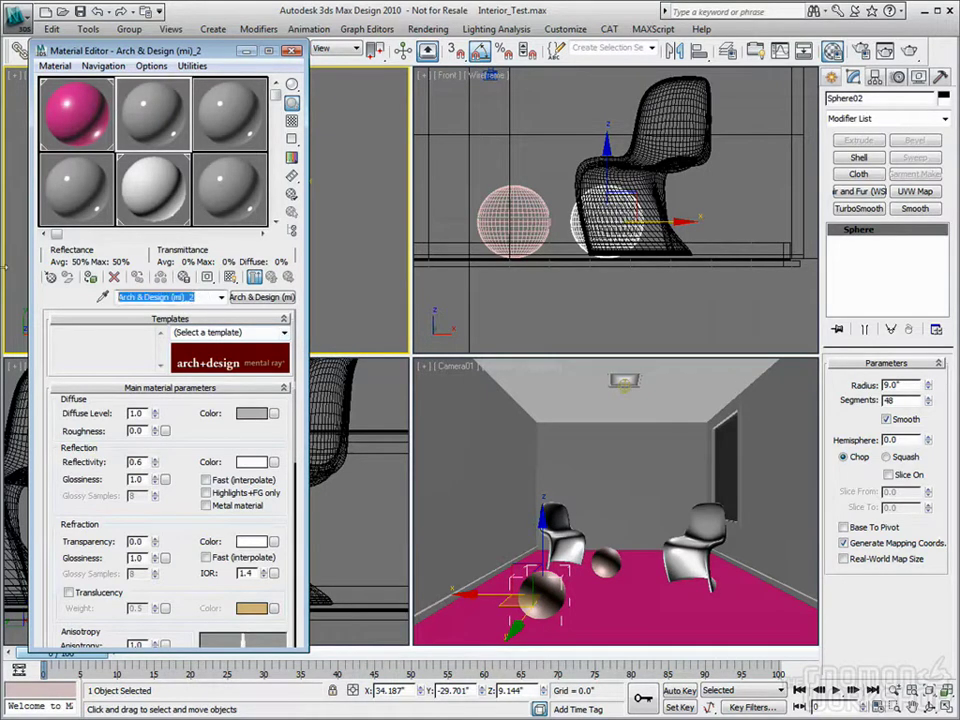
text(Chrome)
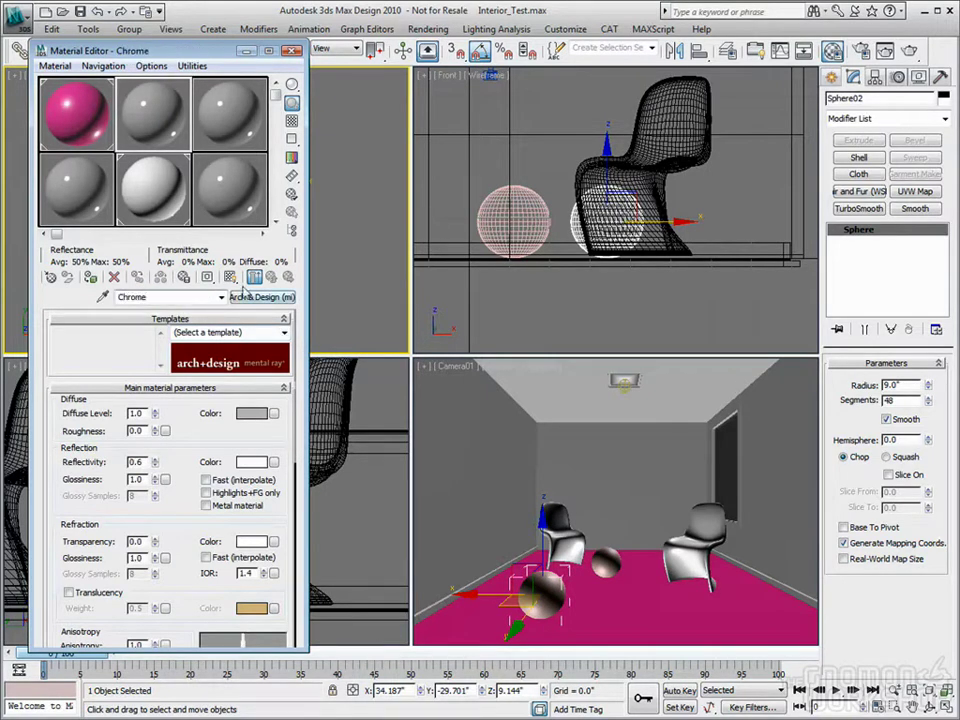
click(276, 333)
click(283, 333)
scroll(289, 415, down, 1)
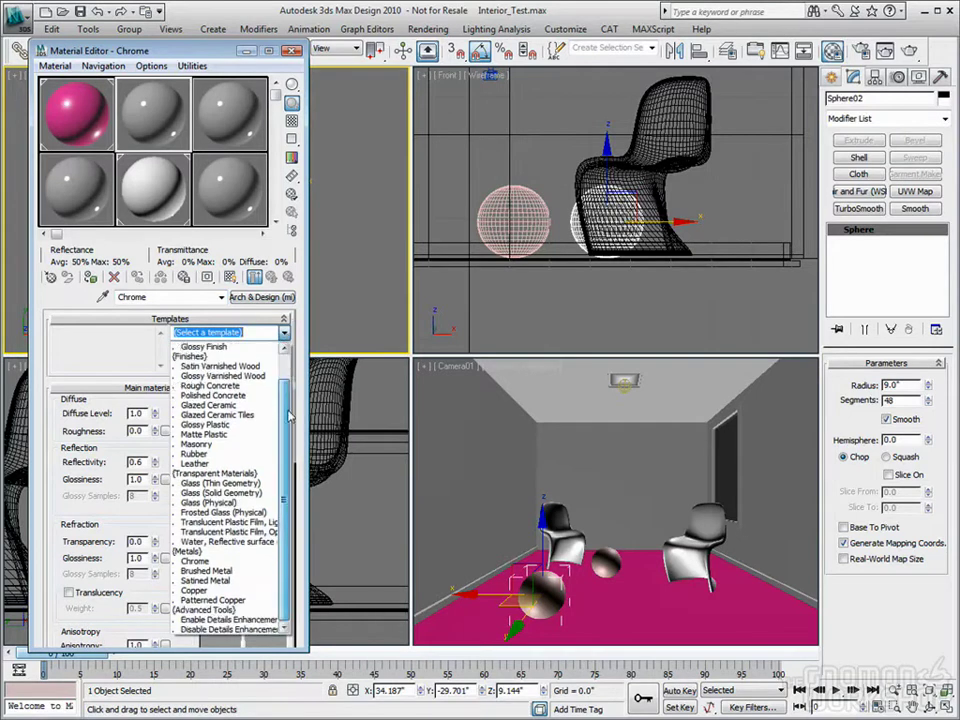
click(229, 562)
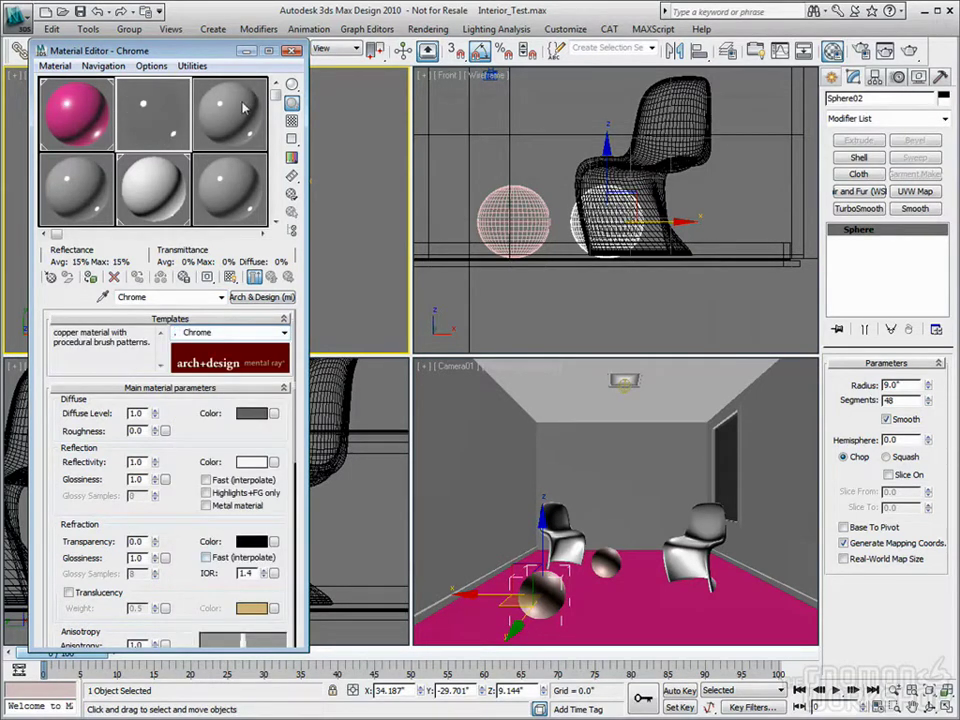
- Rename the Arch & Design (mi)_9 material as Glass and apply the Glass (Solid Geometry) template to it
click(152, 112)
click(157, 296)
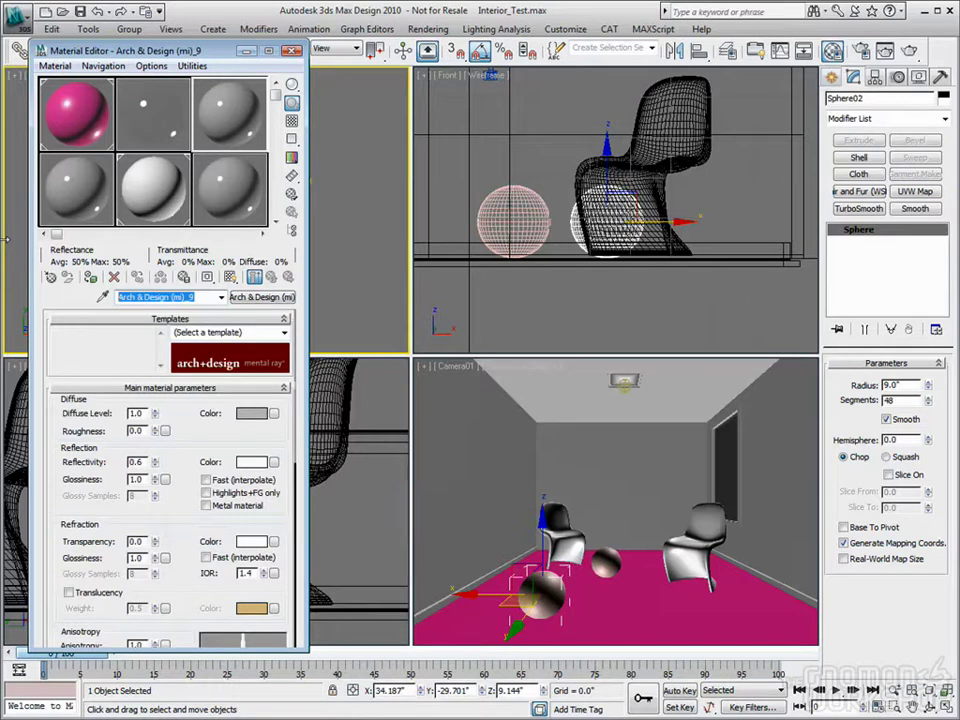
text(Glass)
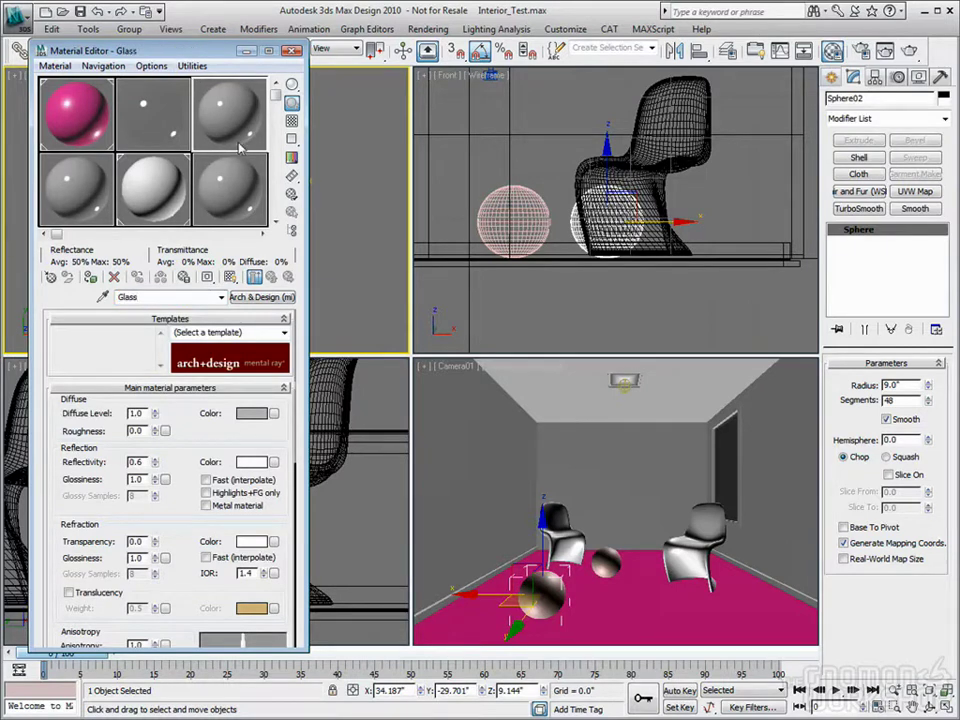
click(284, 333)
scroll(272, 458, down, 2)
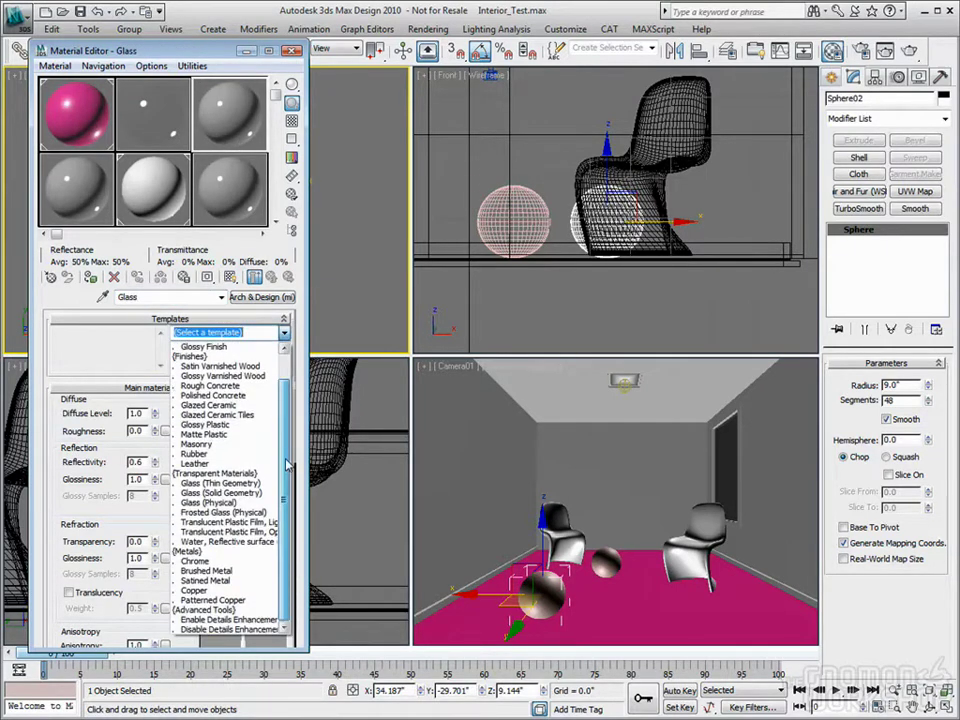
click(262, 495)
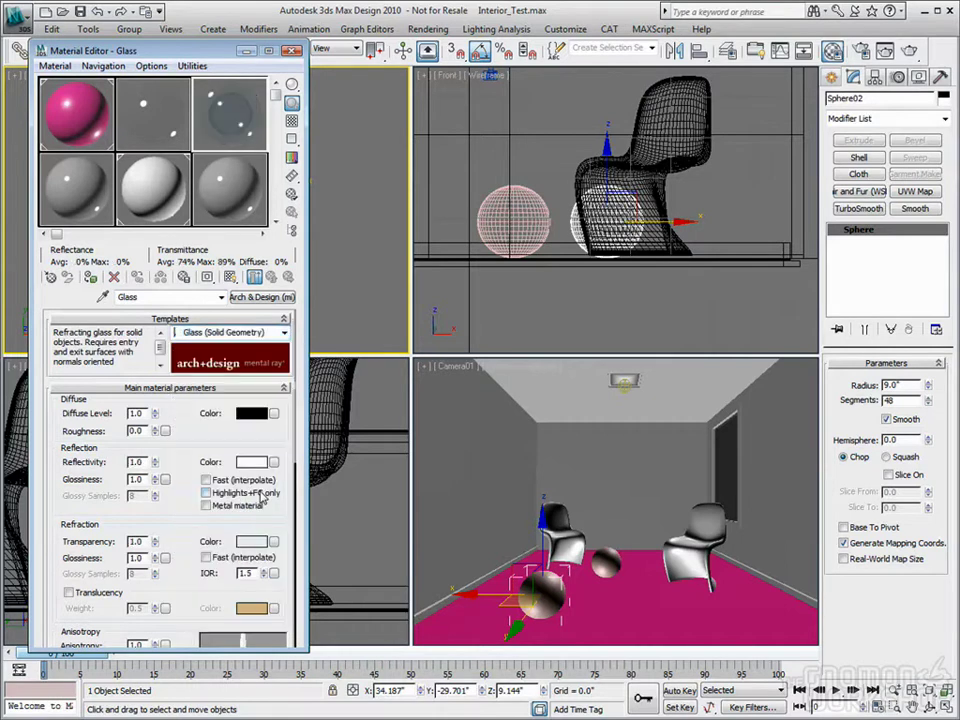
- Assign the Glass material to the sphere nearer the camera and the Chrome material to the sphere between the chairs
click(90, 278)
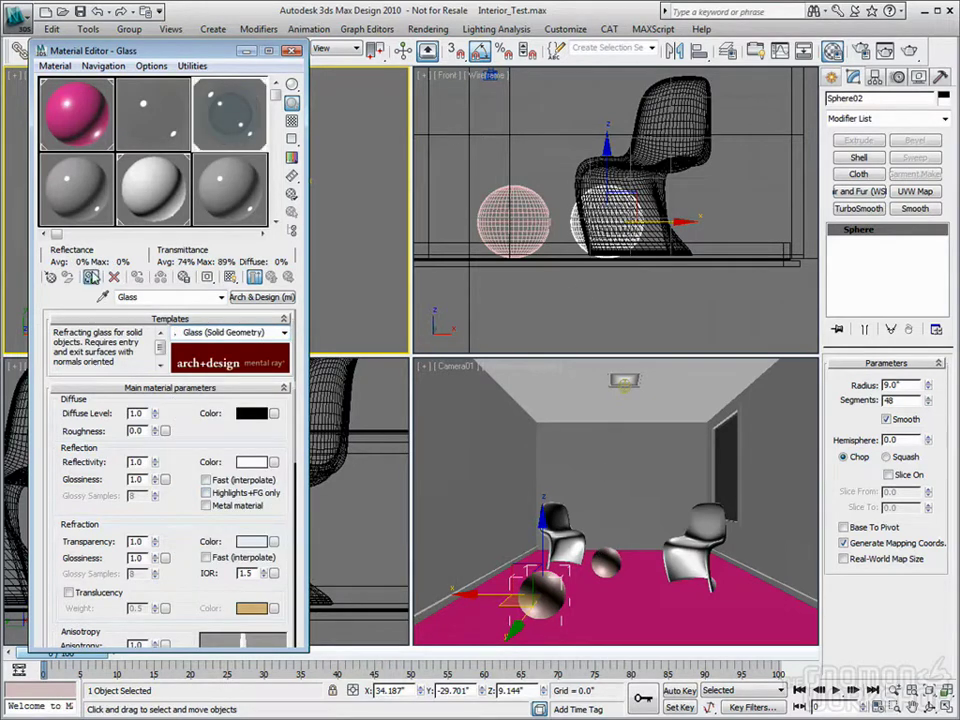
click(612, 560)
click(152, 113)
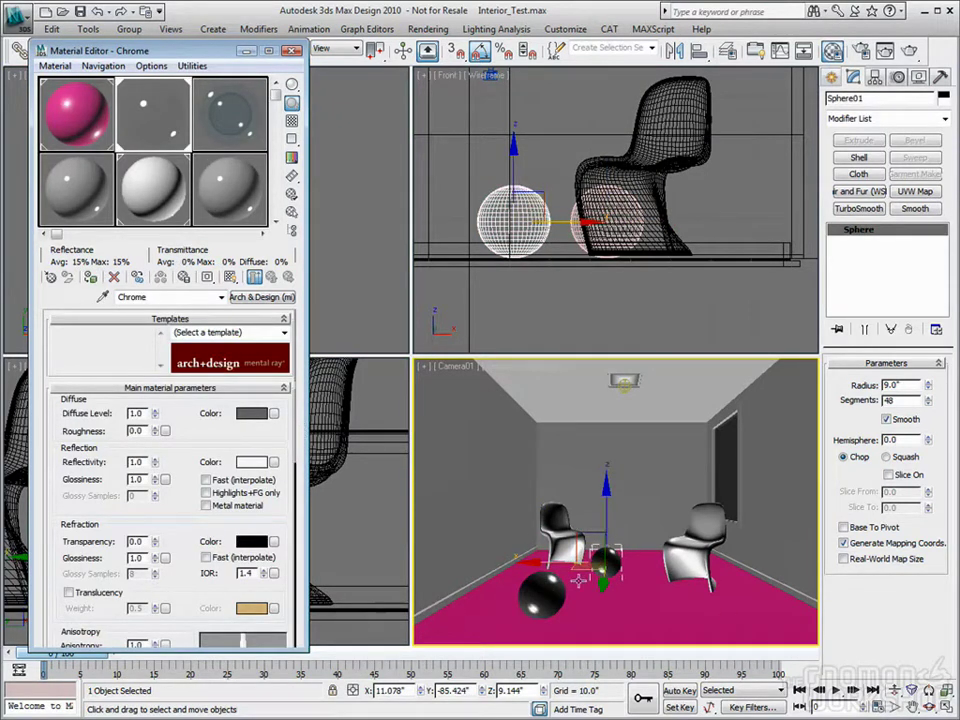
click(192, 66)
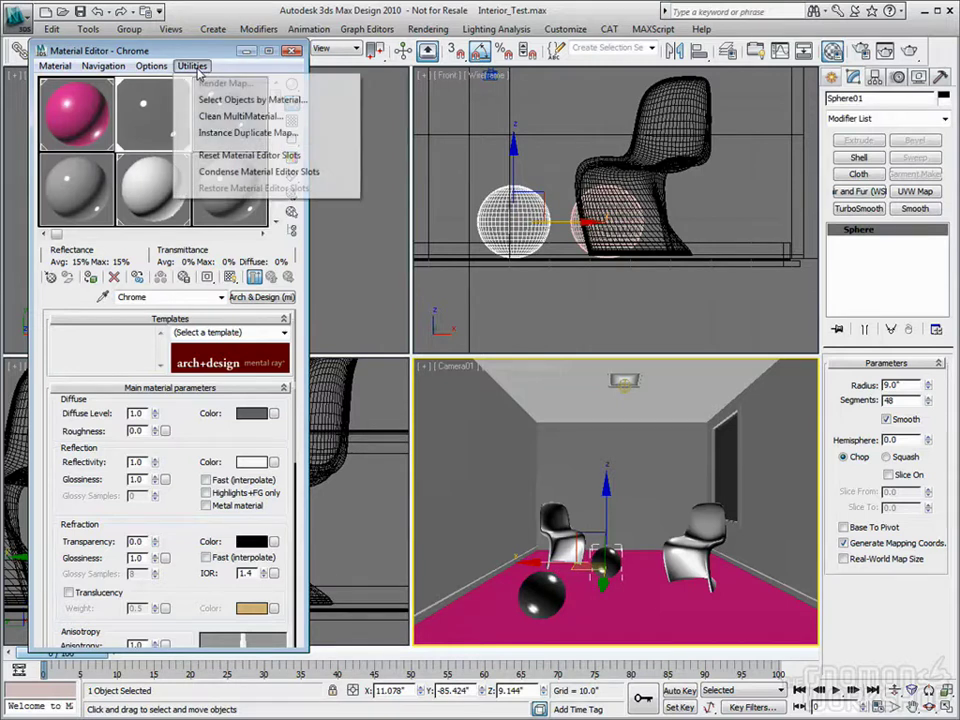
click(107, 49)
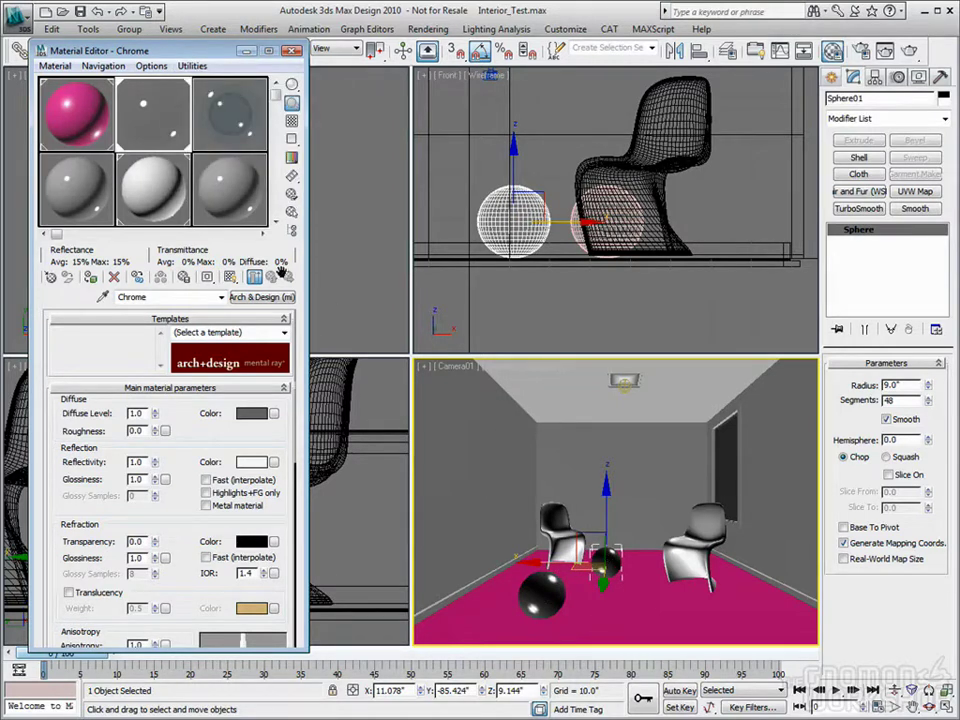
click(151, 66)
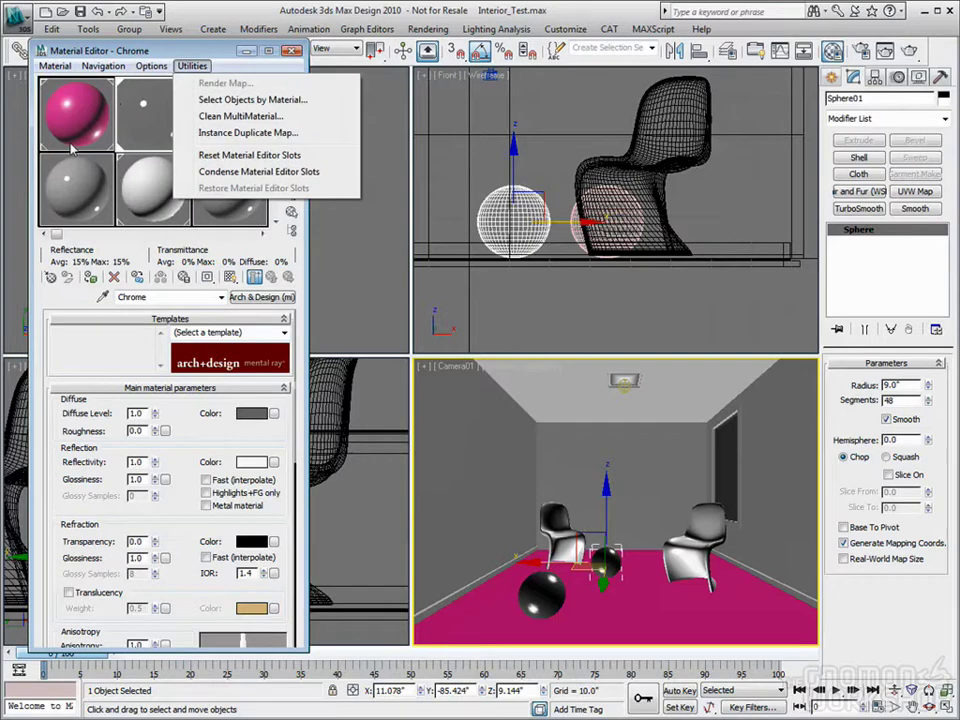
click(166, 118)
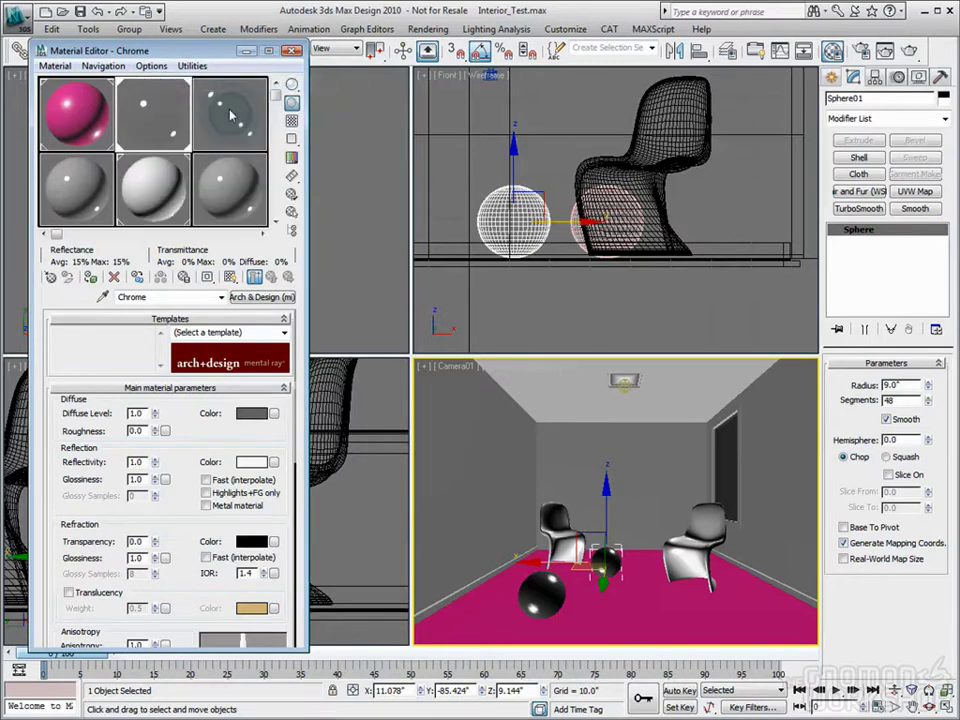
click(168, 116)
click(227, 117)
click(157, 116)
click(156, 68)
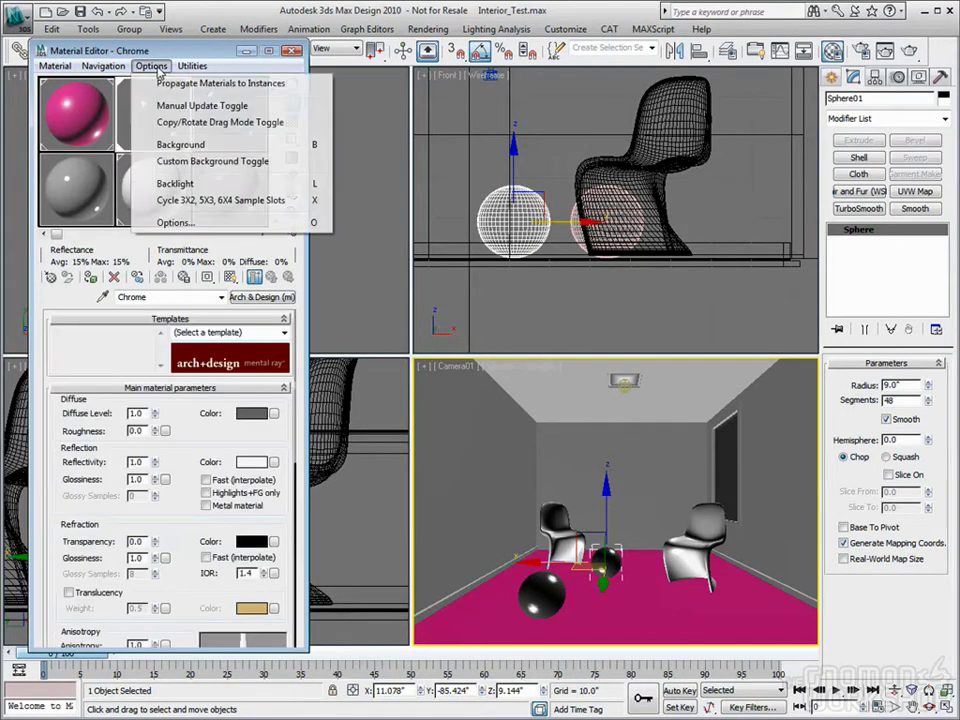
click(220, 10)
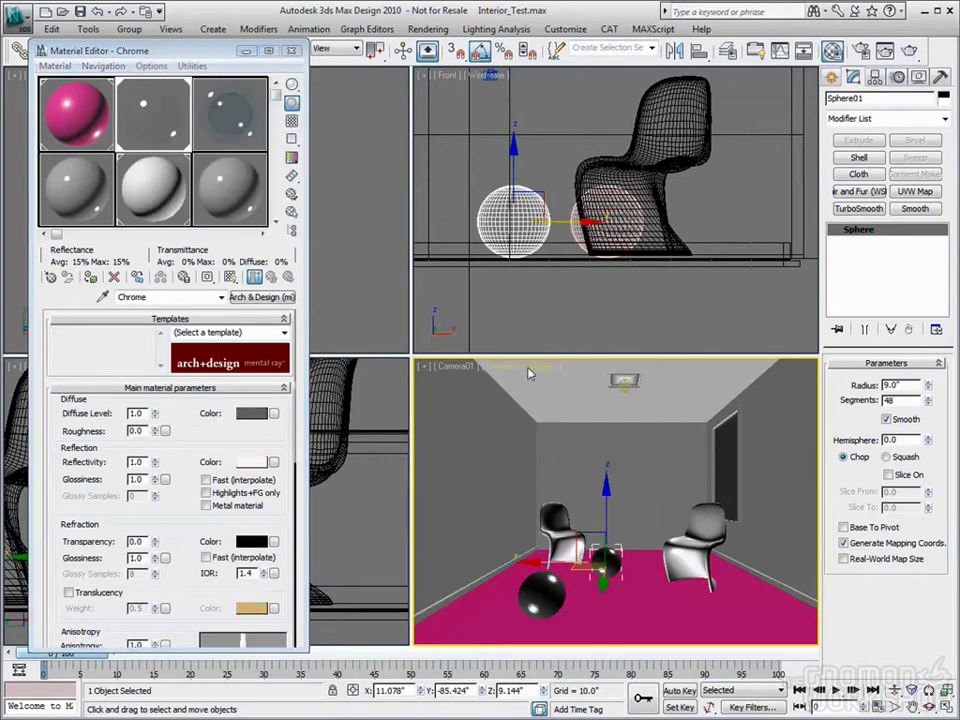
- Assign the Glass material to the sphere nearer the camera and move the chrome sphere along X to about 2.509"
click(557, 592)
click(158, 107)
click(235, 114)
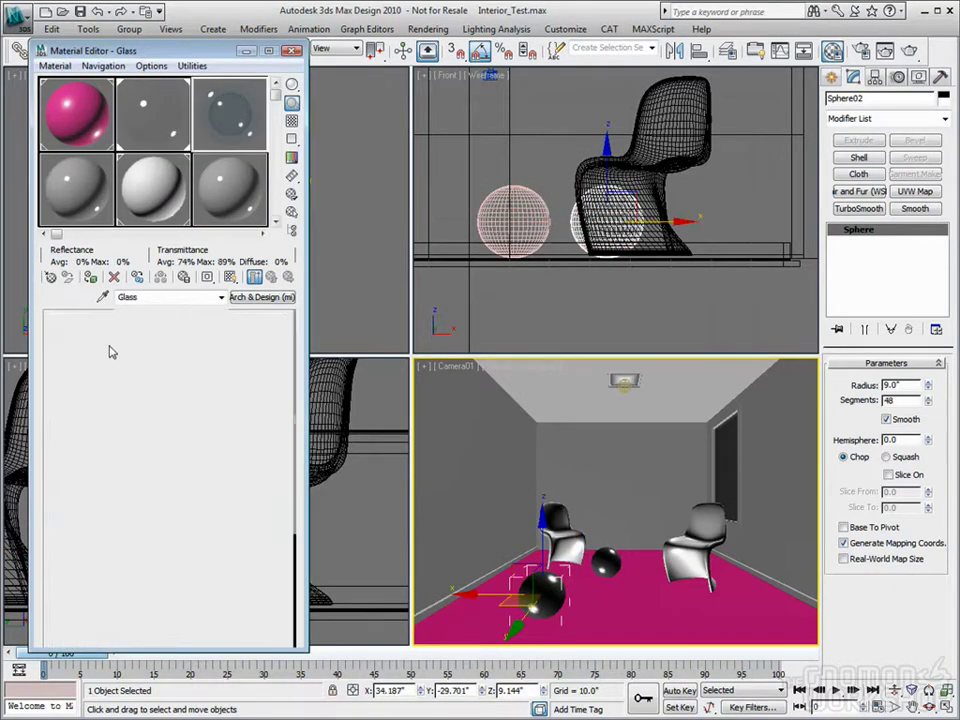
click(91, 279)
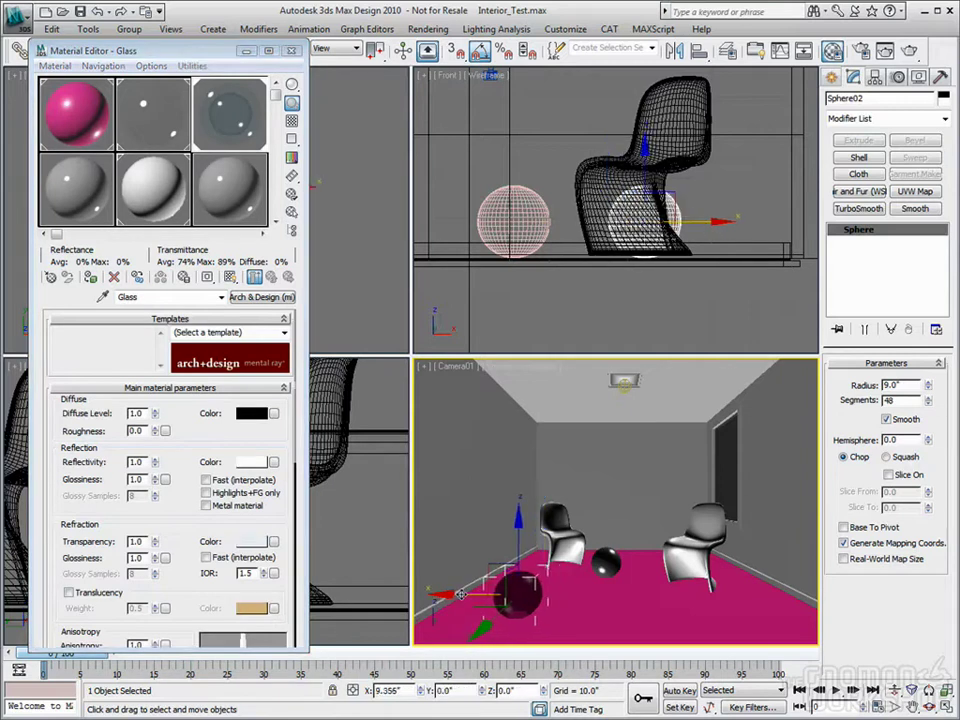
click(605, 563)
drag(549, 564, 575, 563)
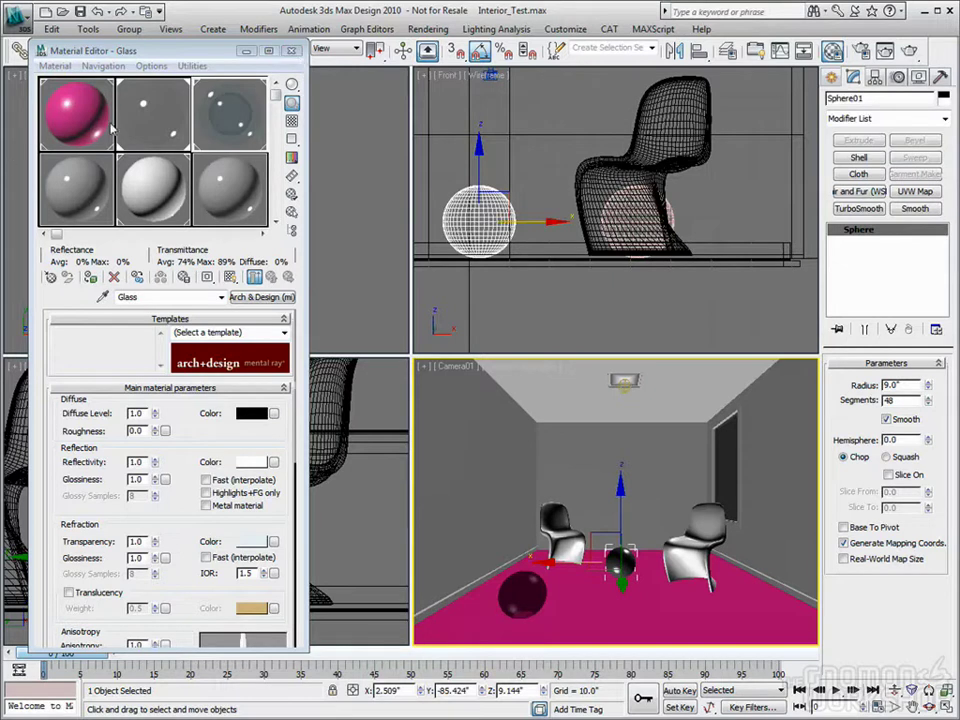
- Show the Floor_test material's Raytype Switcher settings and render the camera view with both spheres
click(110, 125)
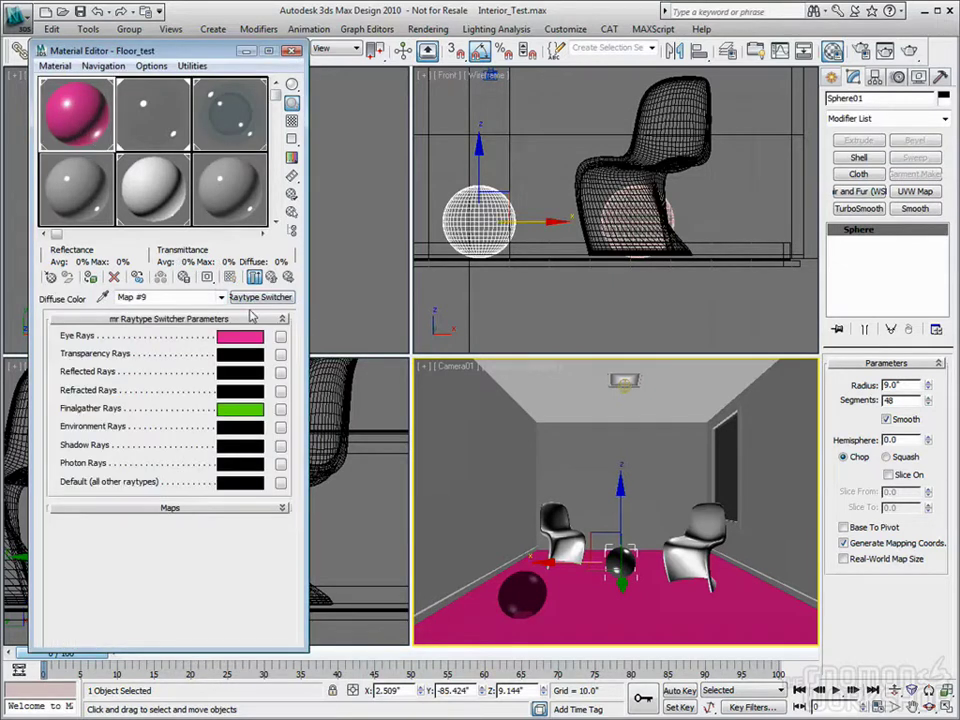
key(shift+q)
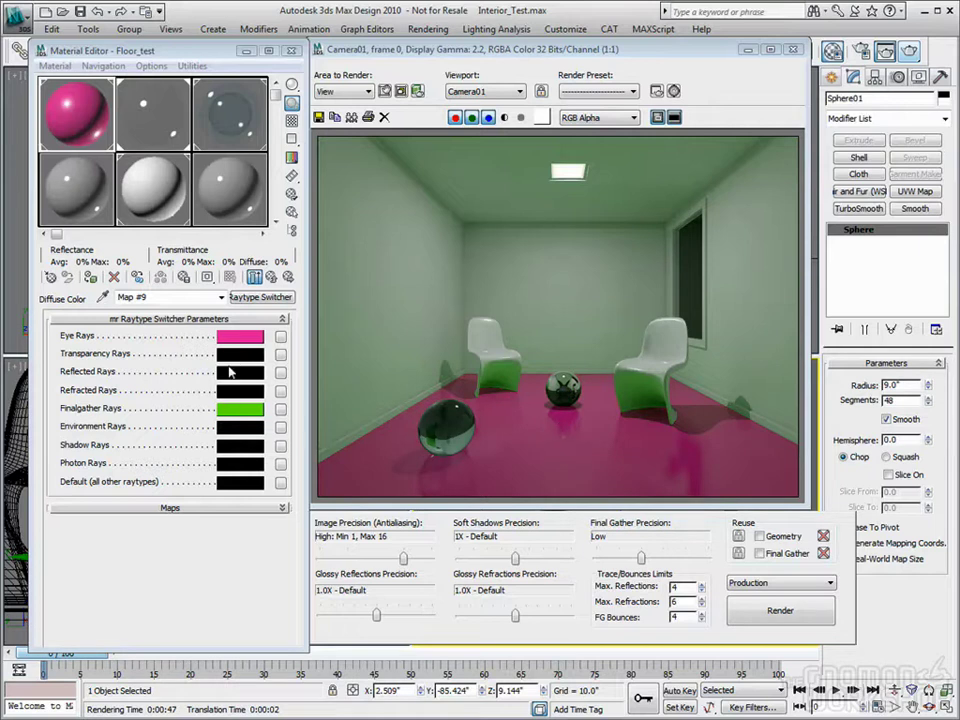
click(270, 276)
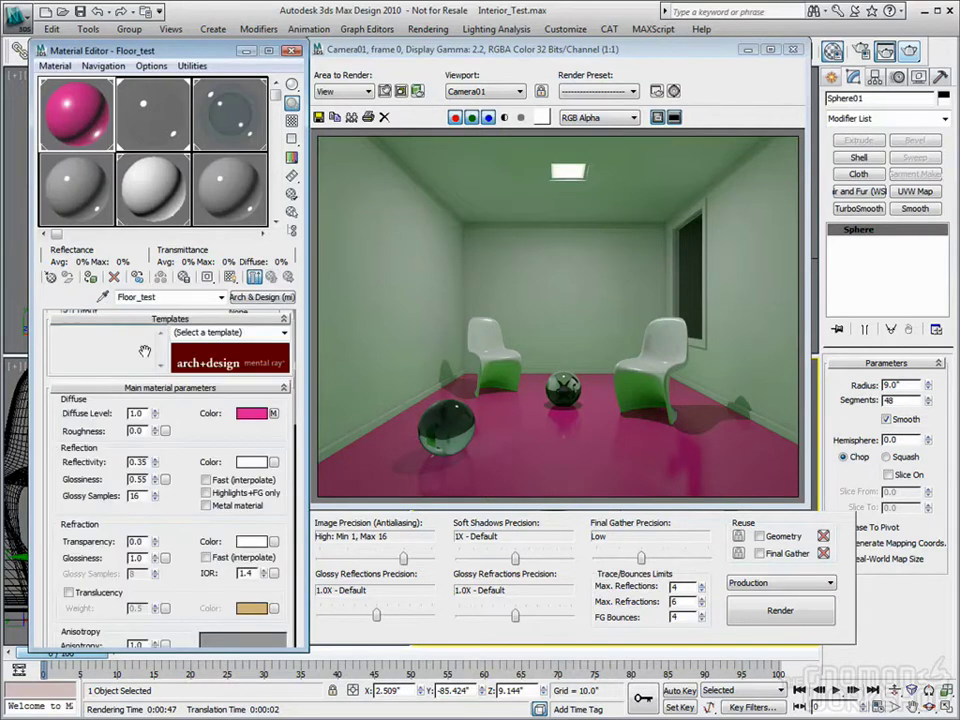
click(273, 413)
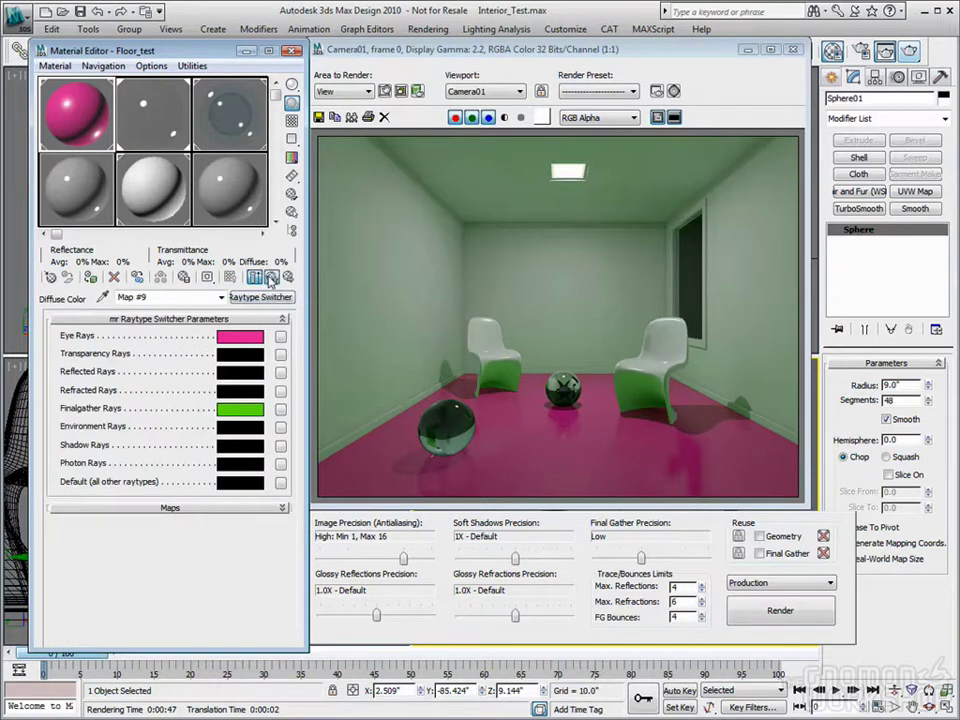
click(255, 375)
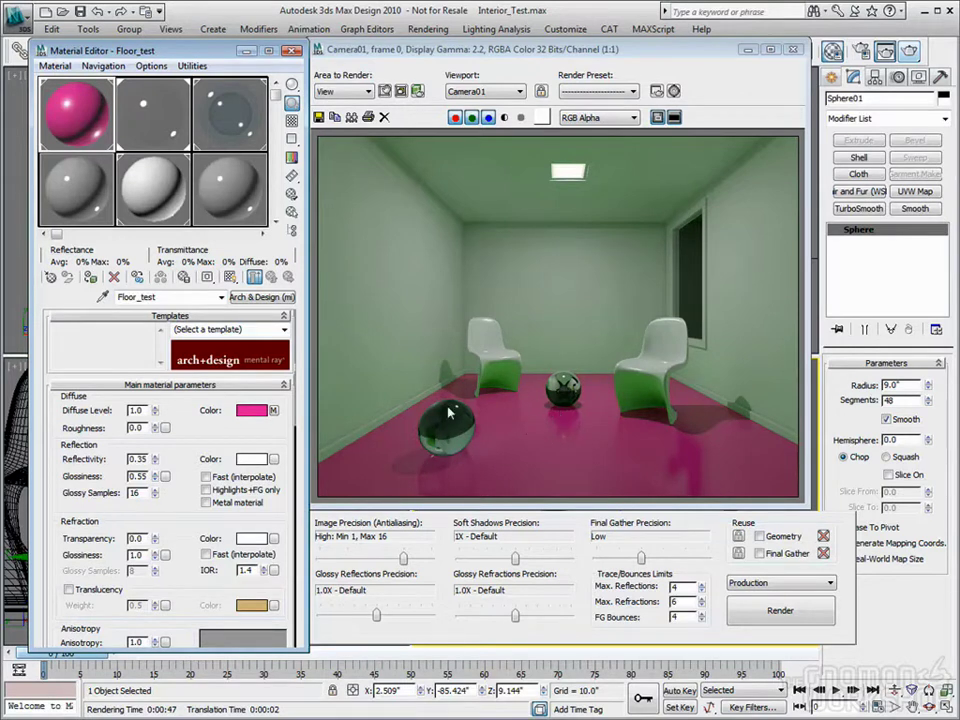
click(273, 410)
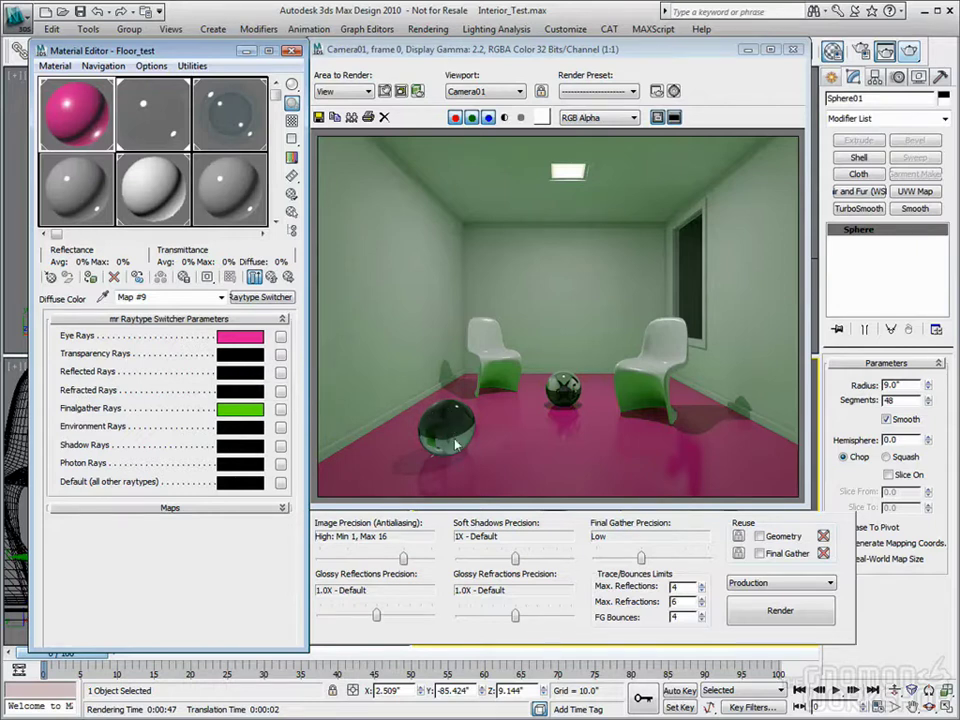
- Set the Raytype Switcher's Reflected Rays color to blue with RGB 0.0, 0.4, 0.894
click(240, 373)
drag(360, 131, 367, 94)
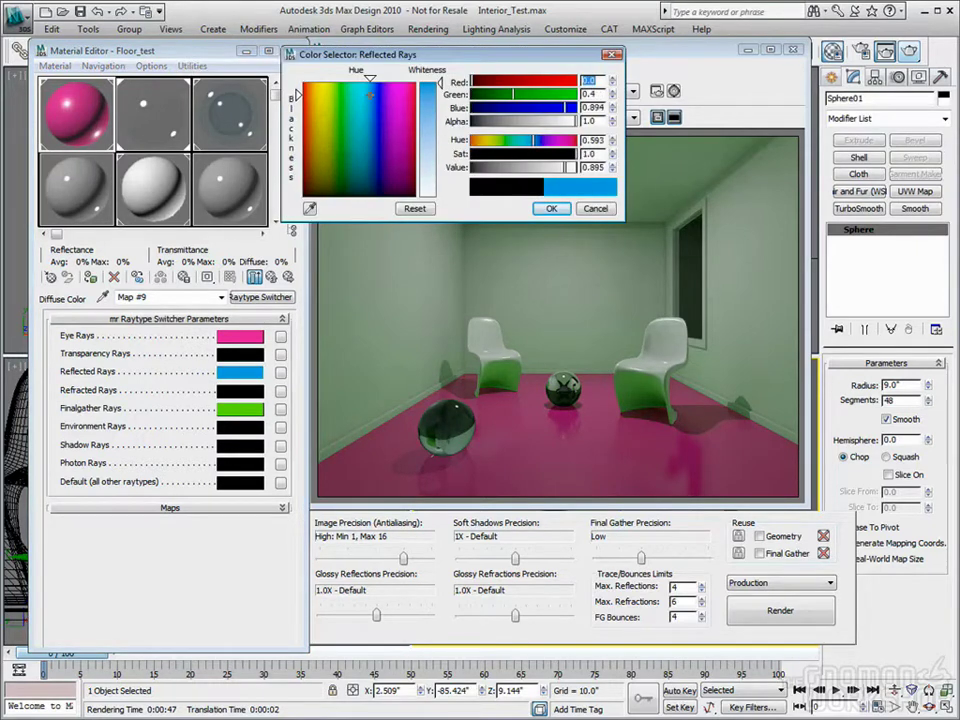
click(551, 208)
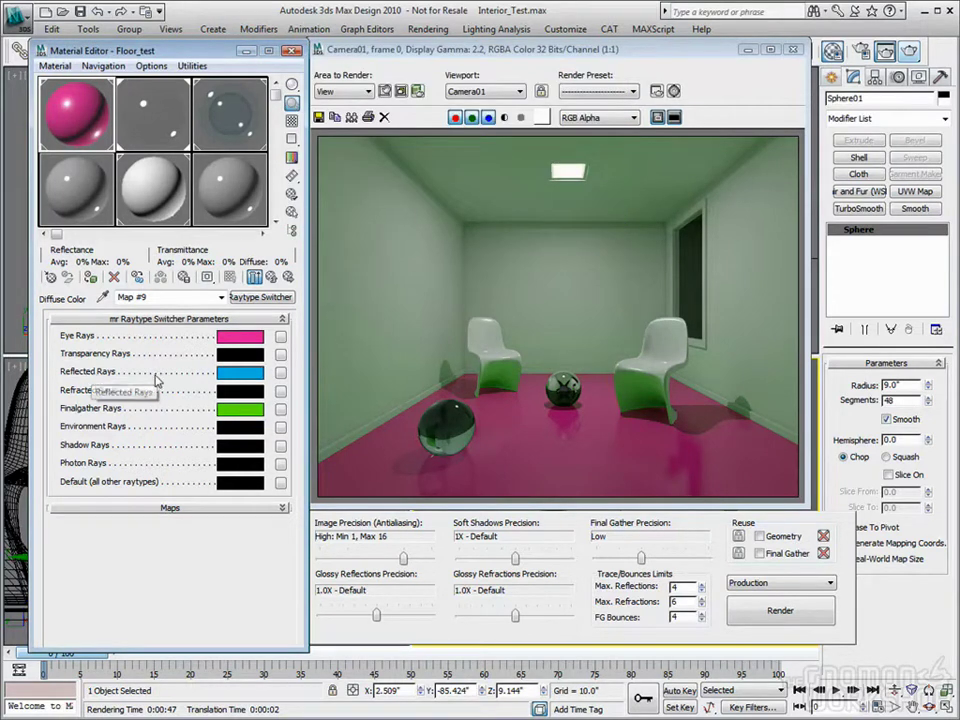
- Set the Refracted Rays color to yellow with RGB 0.888, 0.729, 0.0 and render the camera view
click(242, 391)
click(333, 117)
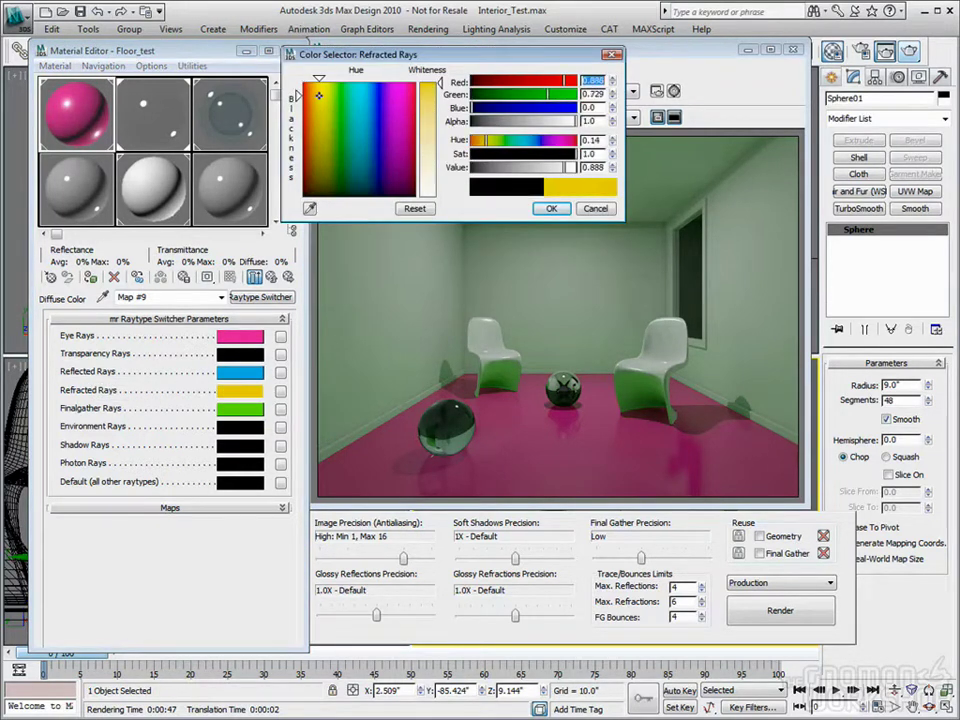
click(551, 208)
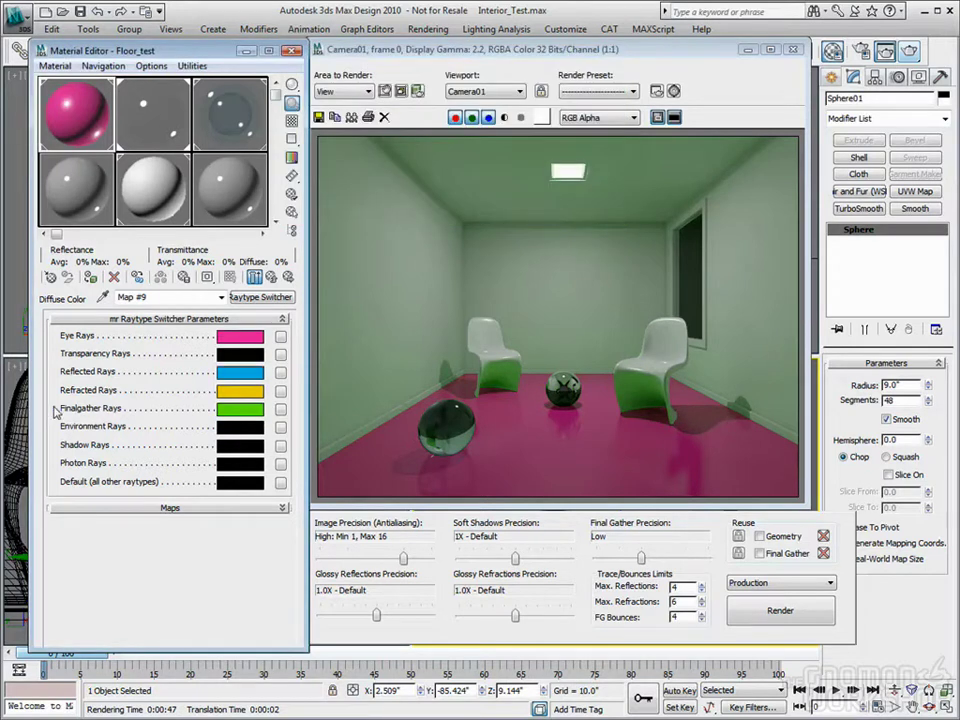
click(909, 52)
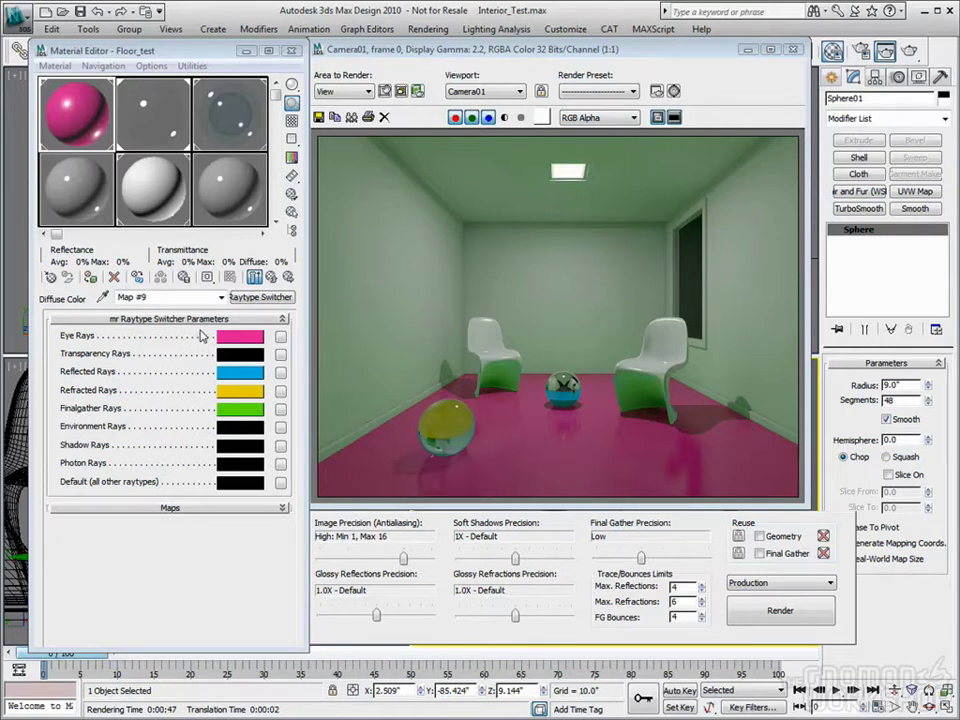
- Load the wood bitmap CEDFENCE.JPG as the map for the Raytype Switcher's Eye Rays
click(281, 341)
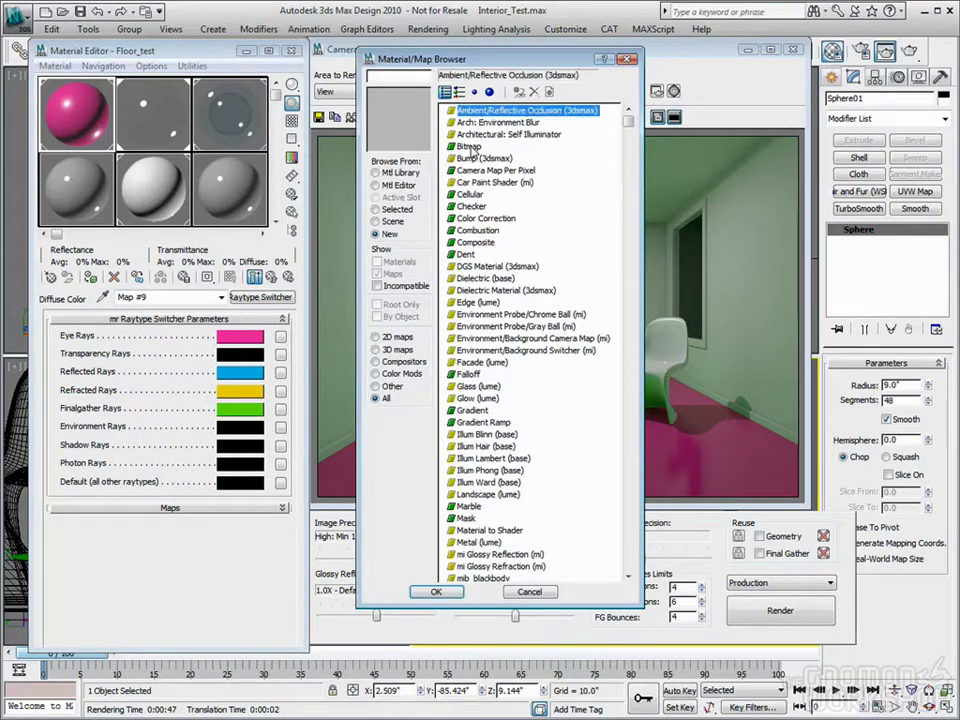
double_click(468, 146)
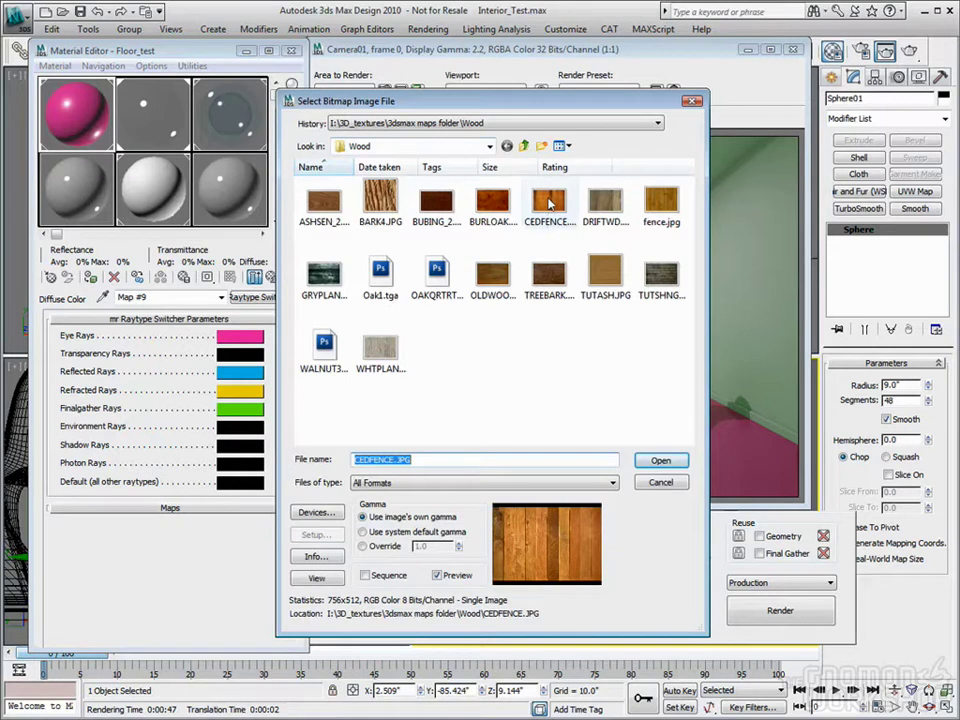
double_click(549, 204)
- Set the wood bitmap's blur to 0.01 and its U and V tiling to 3, and display it in the viewport
double_click(93, 441)
text(0.01)
key(Tab)
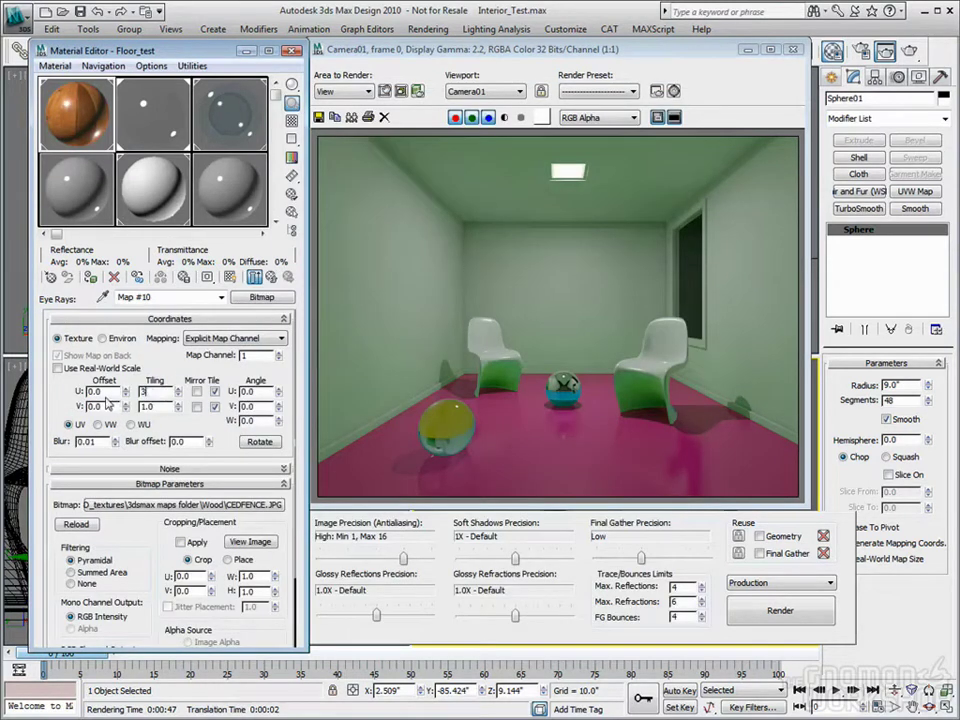
key(Tab)
click(271, 277)
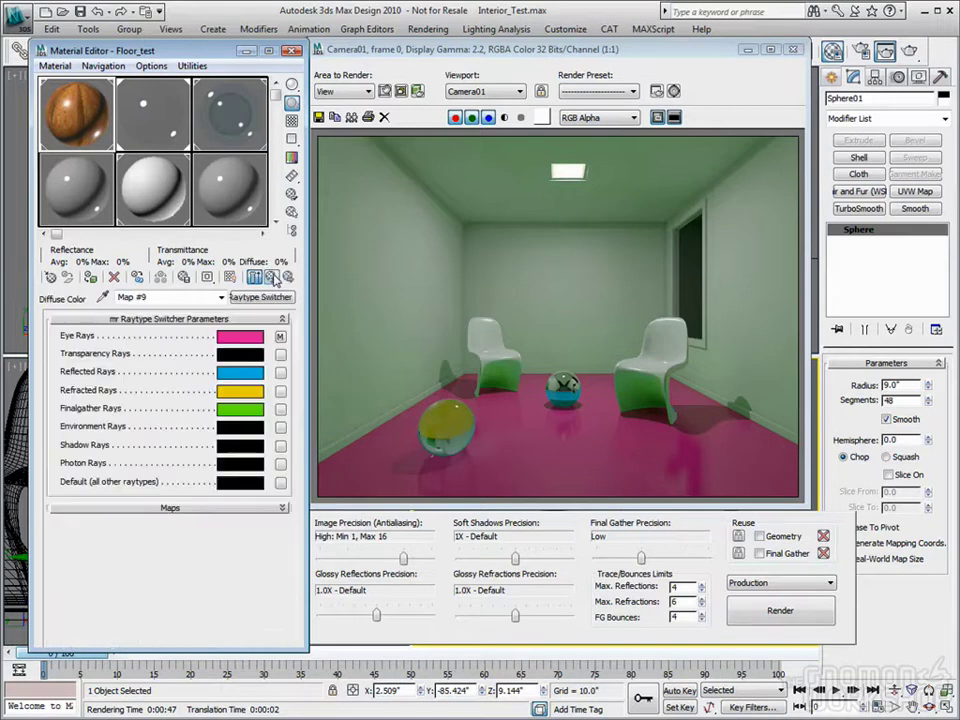
click(280, 336)
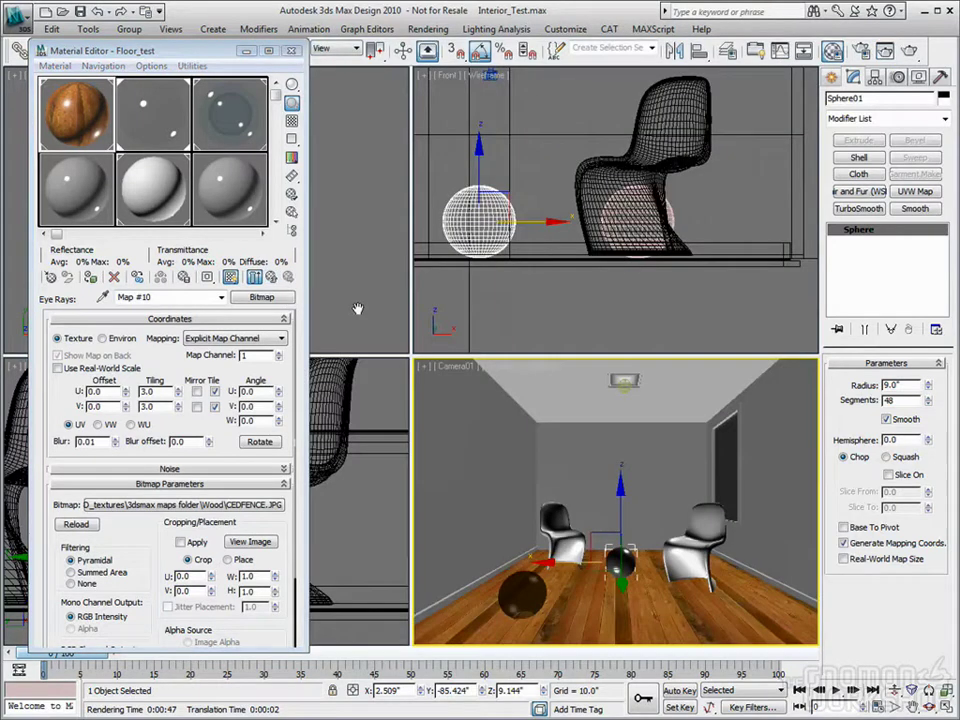
click(271, 277)
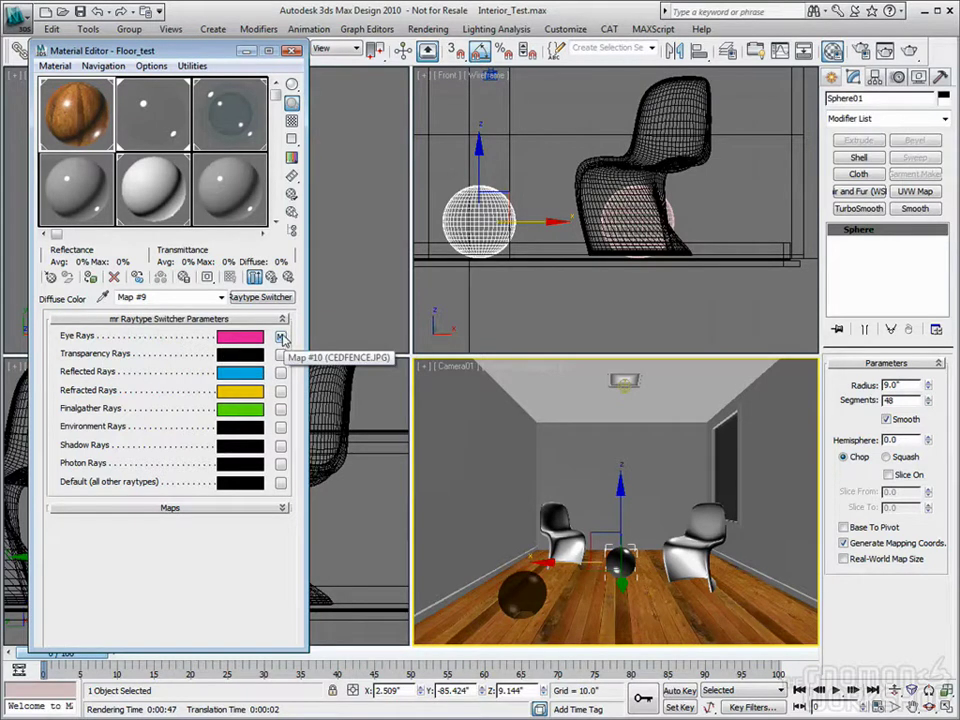
- Copy the Eye Rays wood map as an instance to the Reflected Rays and Refracted Rays map slots
drag(282, 338, 281, 373)
click(133, 331)
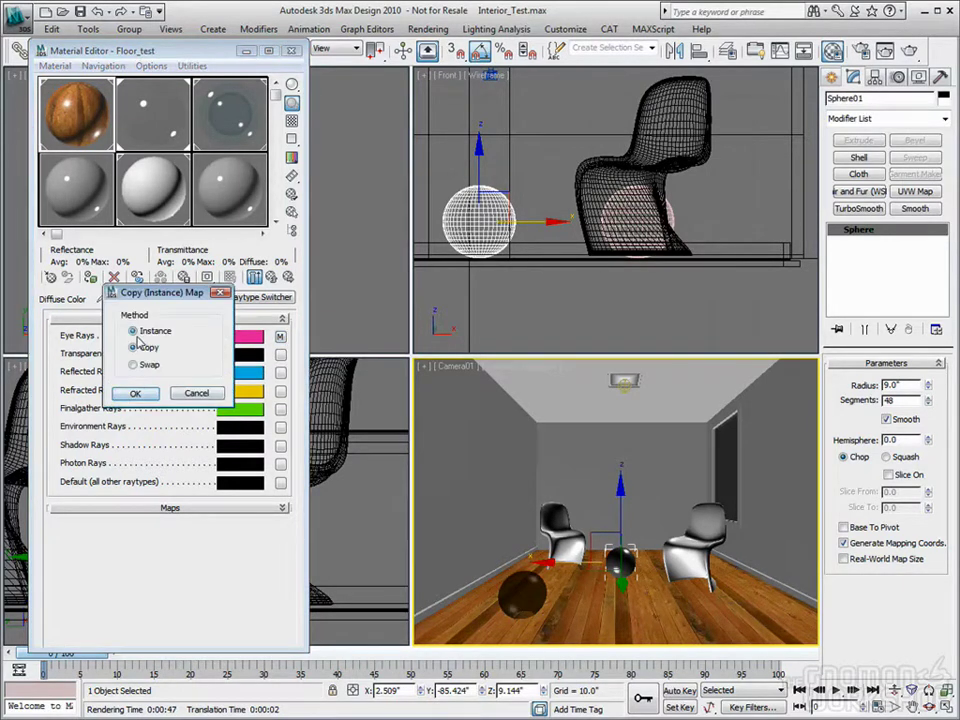
click(135, 393)
drag(281, 377, 282, 392)
click(135, 393)
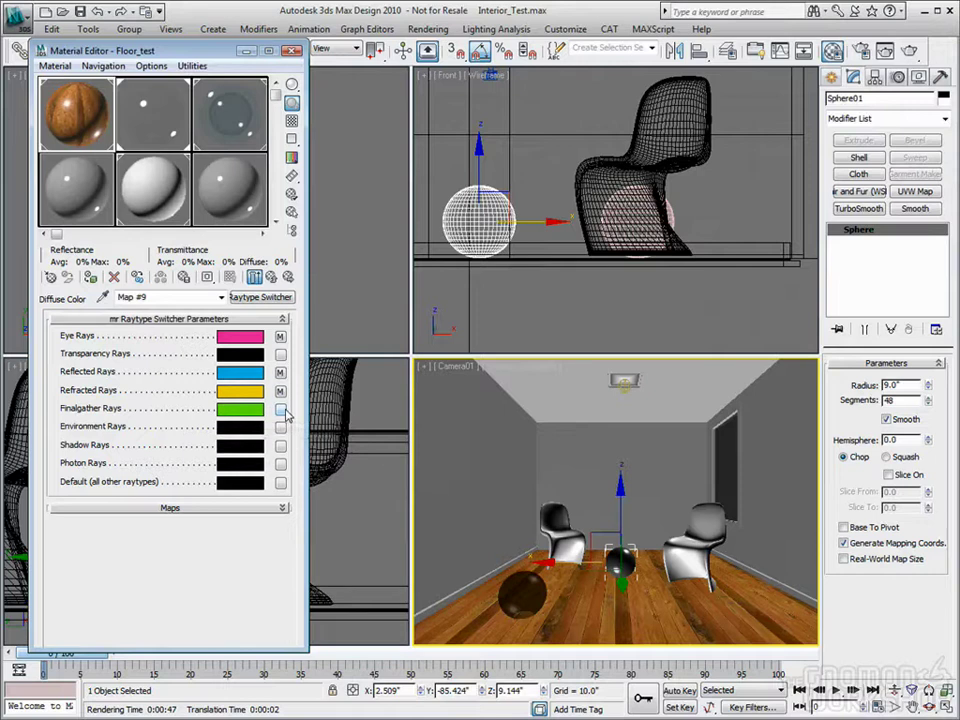
- Copy the black Transparency Rays color to the Reflected Rays, Refracted Rays and Eye Rays colors
drag(240, 354, 240, 391)
click(161, 354)
click(164, 353)
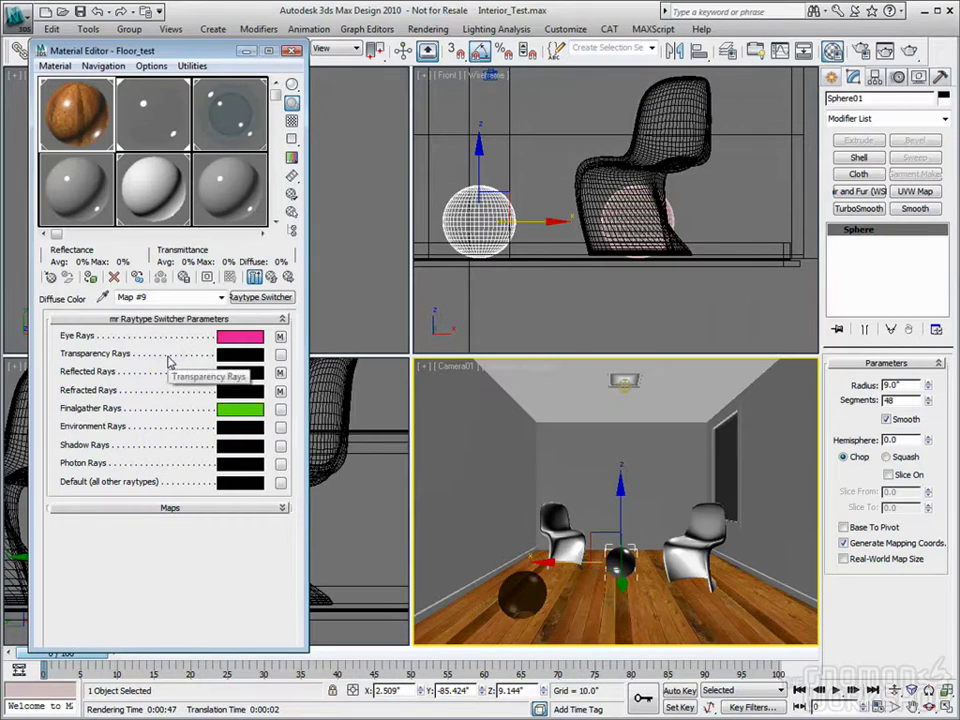
drag(244, 355, 242, 335)
click(165, 356)
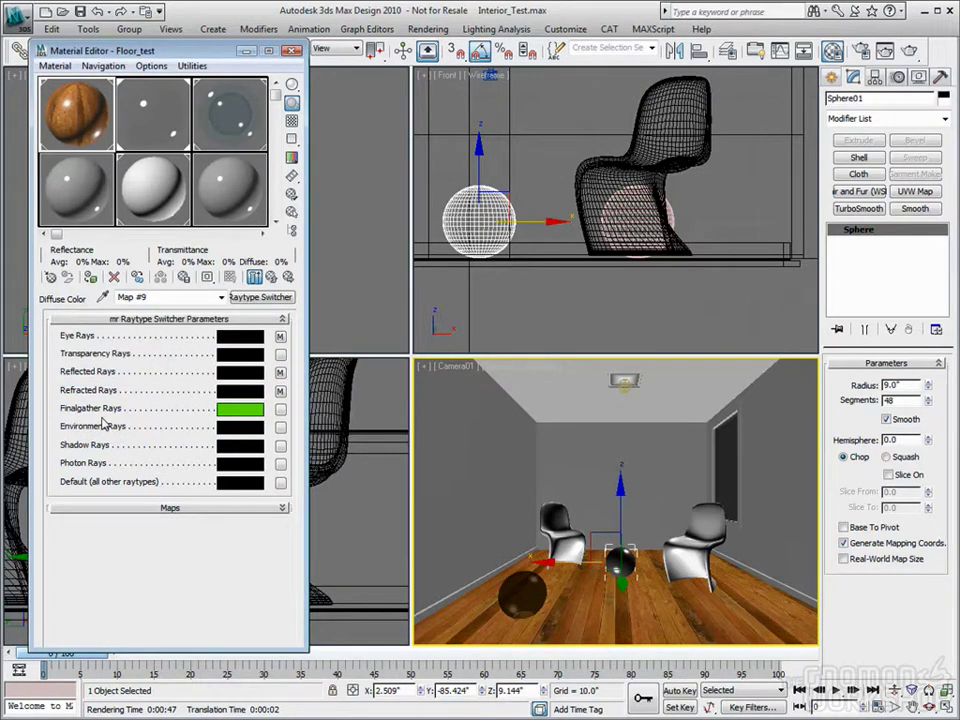
- Set the Finalgather Rays color to a neutral gray of about 0.5 and render the camera view
click(240, 408)
drag(344, 90, 345, 200)
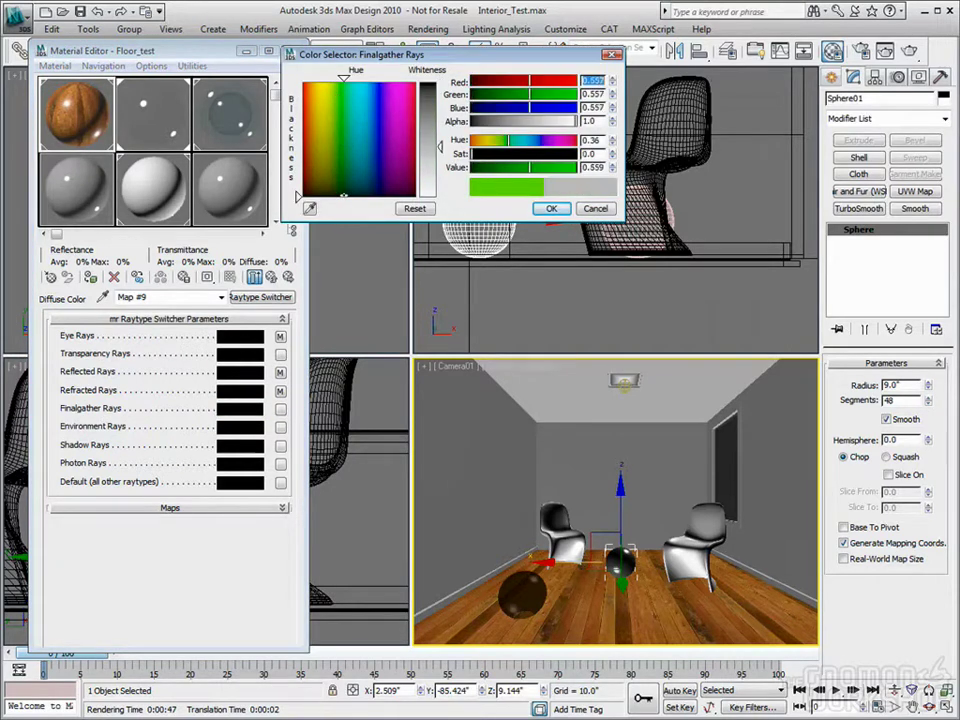
click(438, 146)
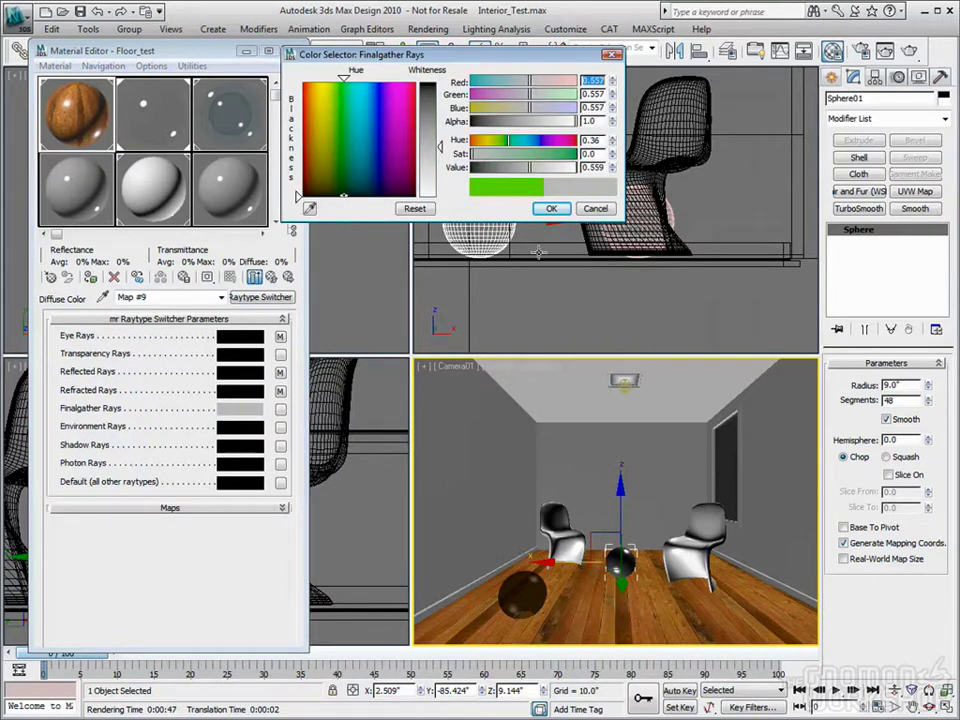
click(440, 140)
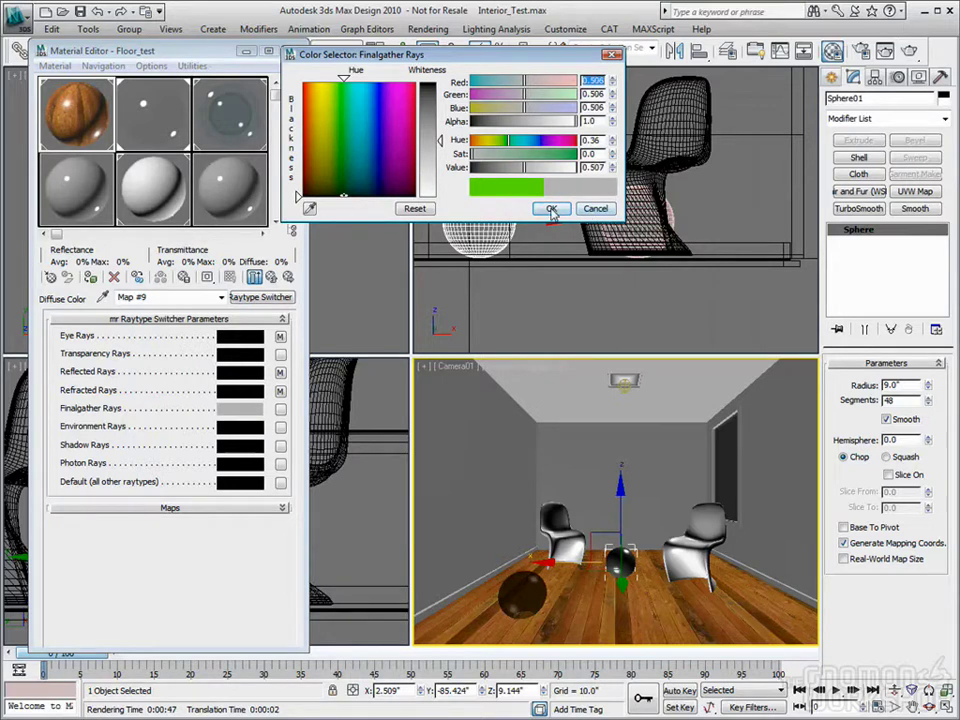
click(551, 208)
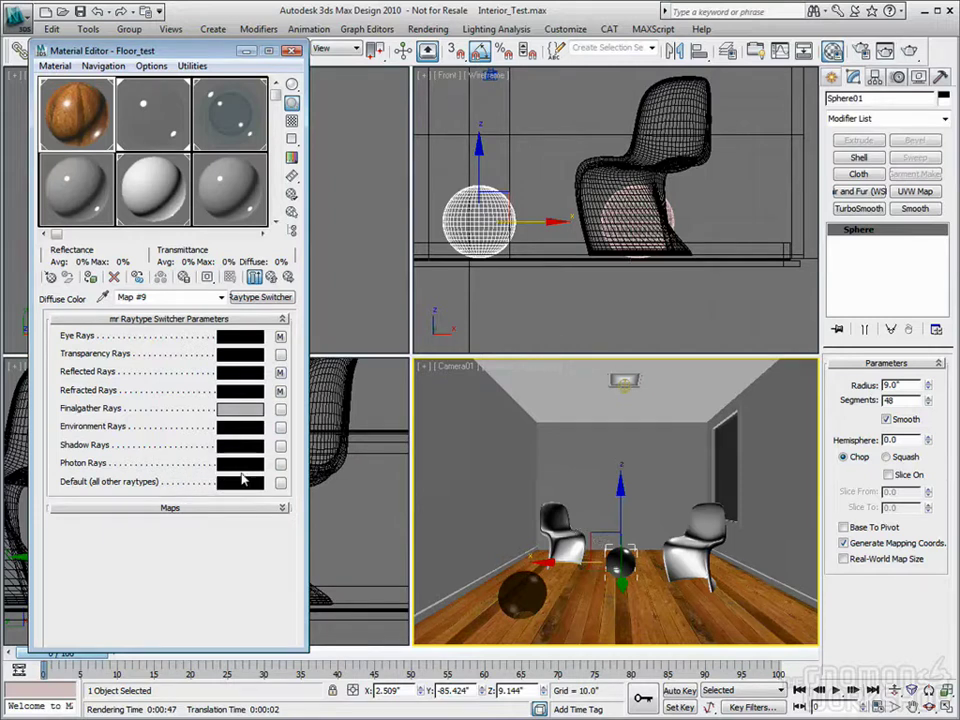
click(909, 52)
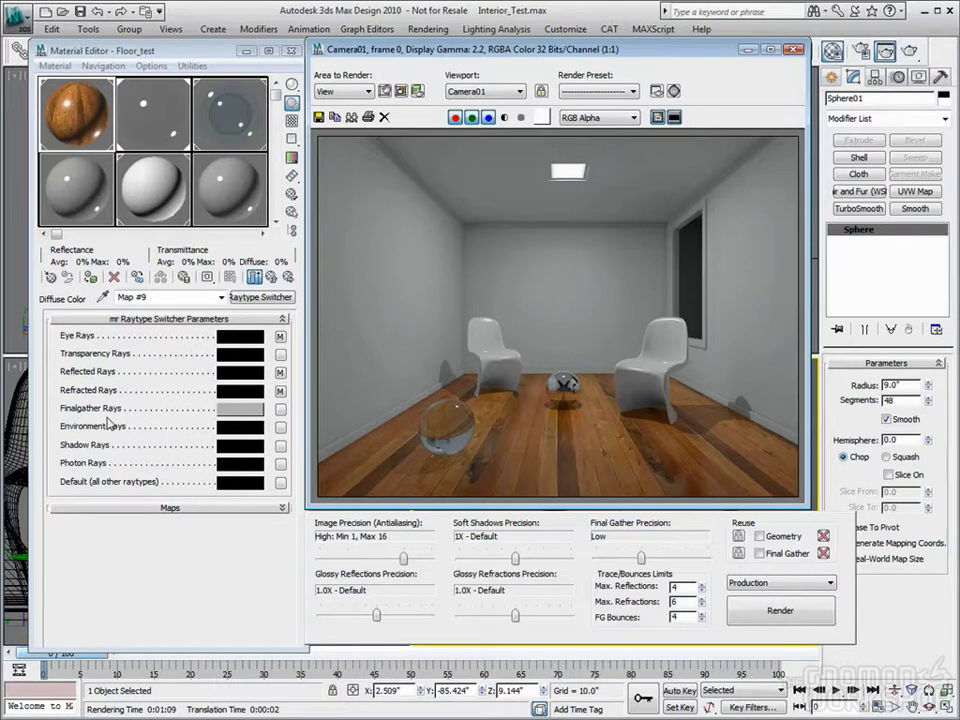
- Try the Finalgather Rays color at pure white and return it to a neutral gray of about 0.49
click(240, 409)
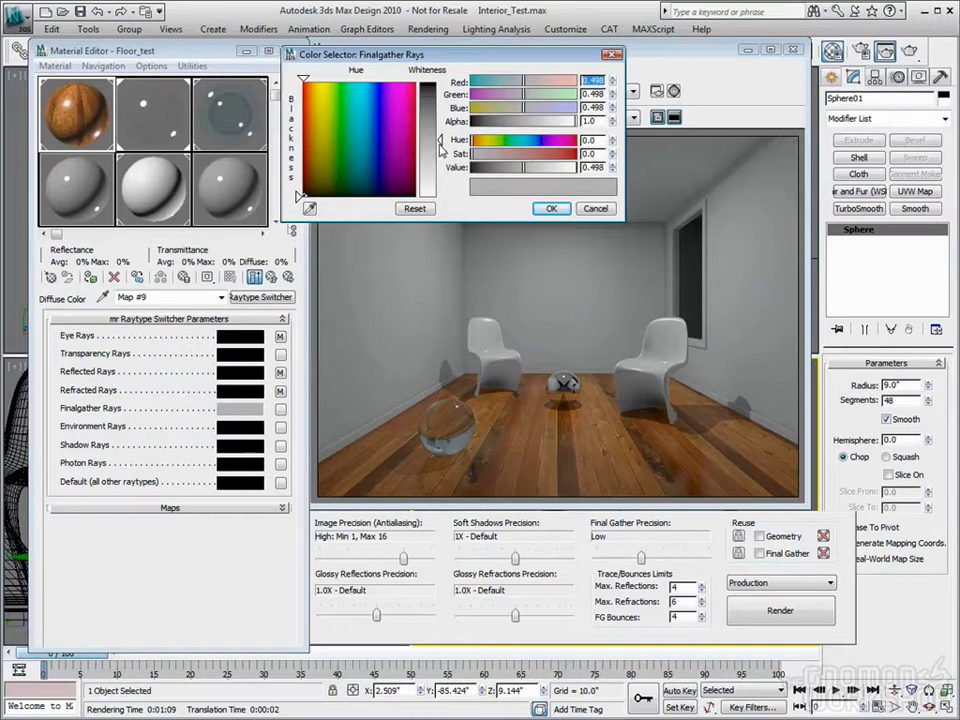
drag(441, 143, 447, 203)
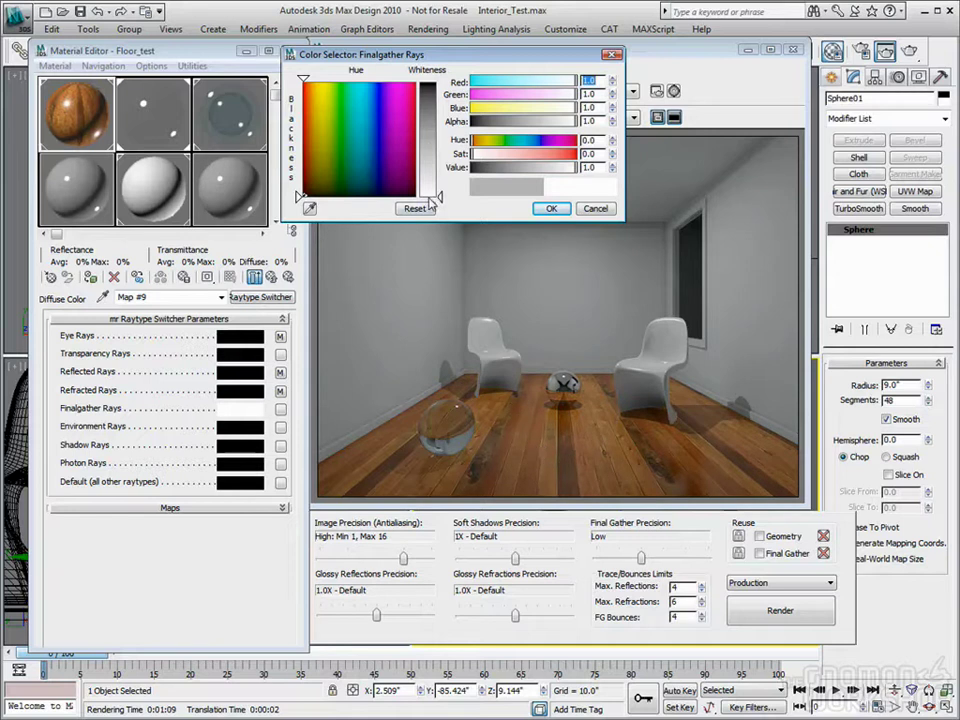
drag(440, 197, 440, 139)
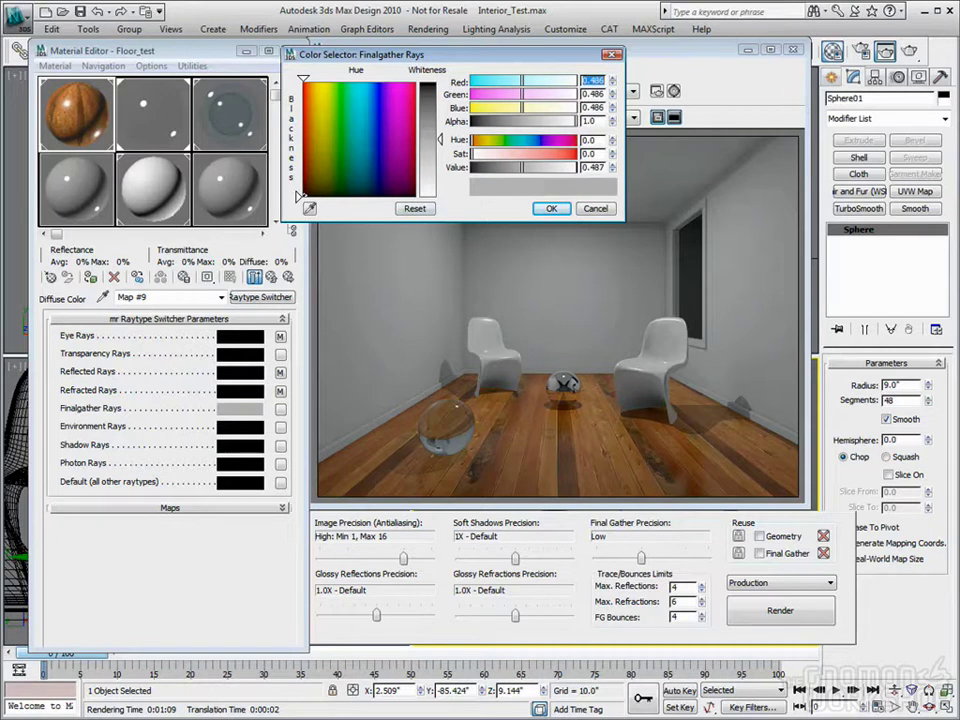
click(551, 208)
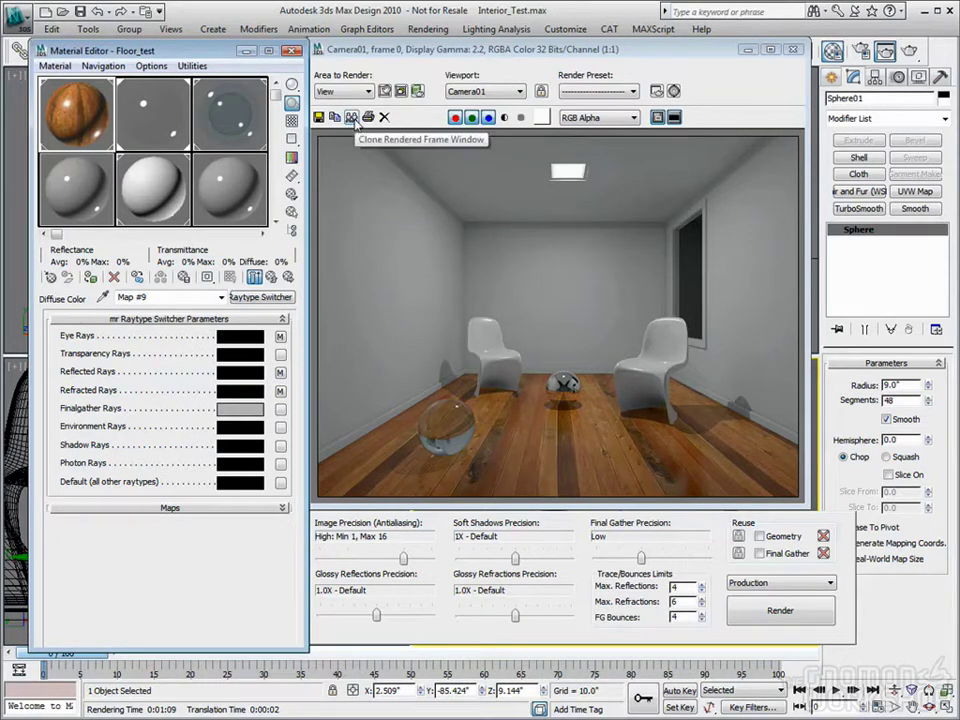
- Load the last rendered image into Channel B of the RAM Player at 640 x 480
click(429, 29)
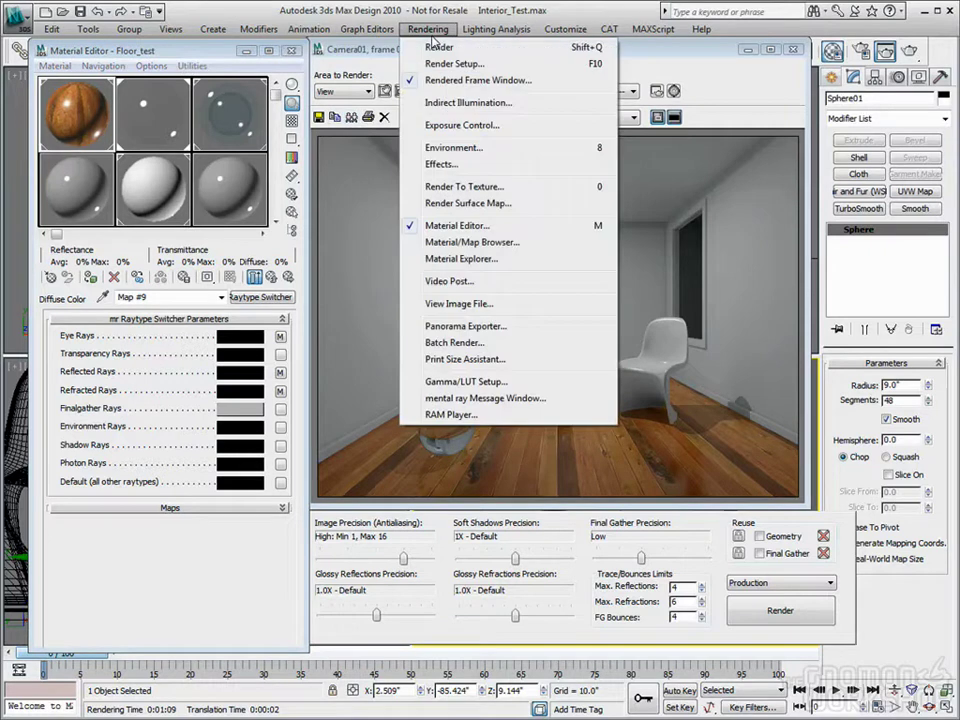
click(488, 415)
click(409, 243)
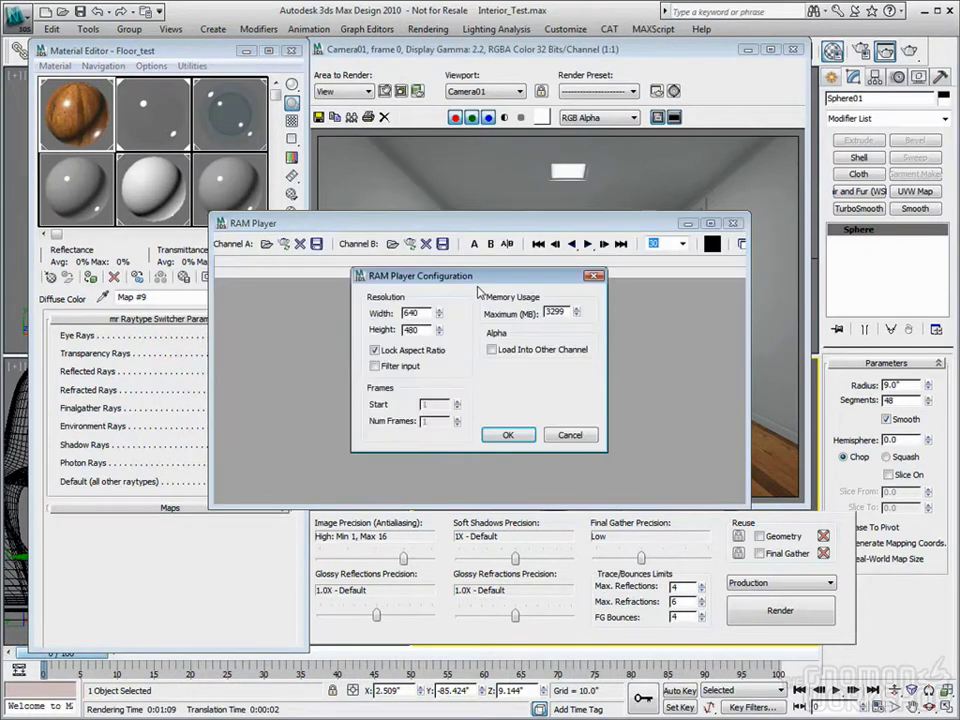
click(503, 435)
click(476, 212)
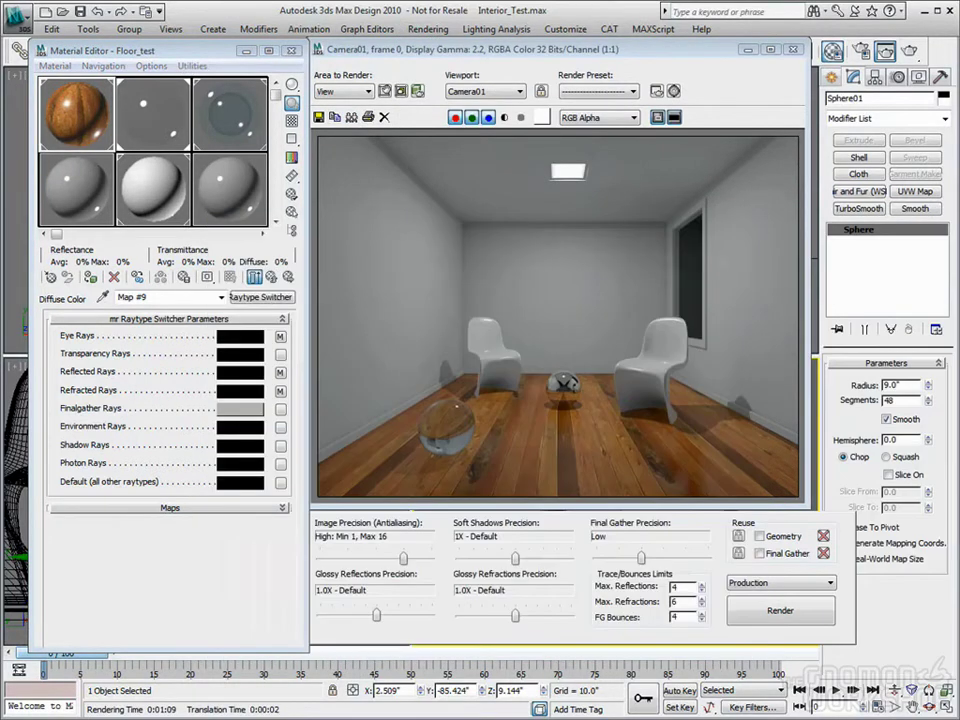
- Set the Finalgather Rays color to pure white (1.0) and render the camera view
click(240, 413)
drag(438, 85, 438, 197)
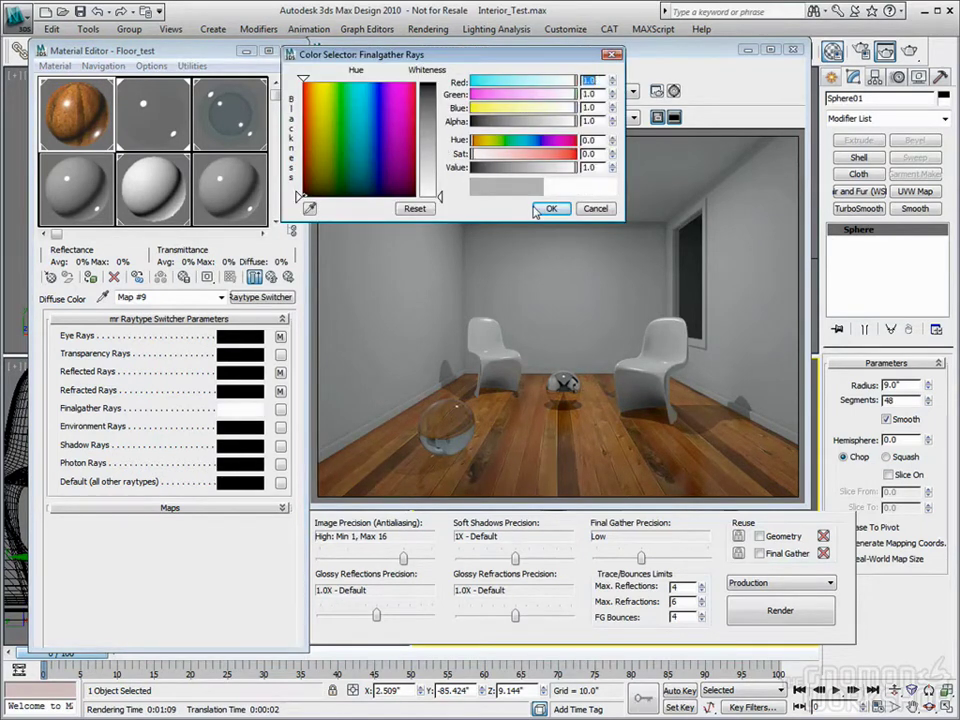
click(536, 209)
click(908, 52)
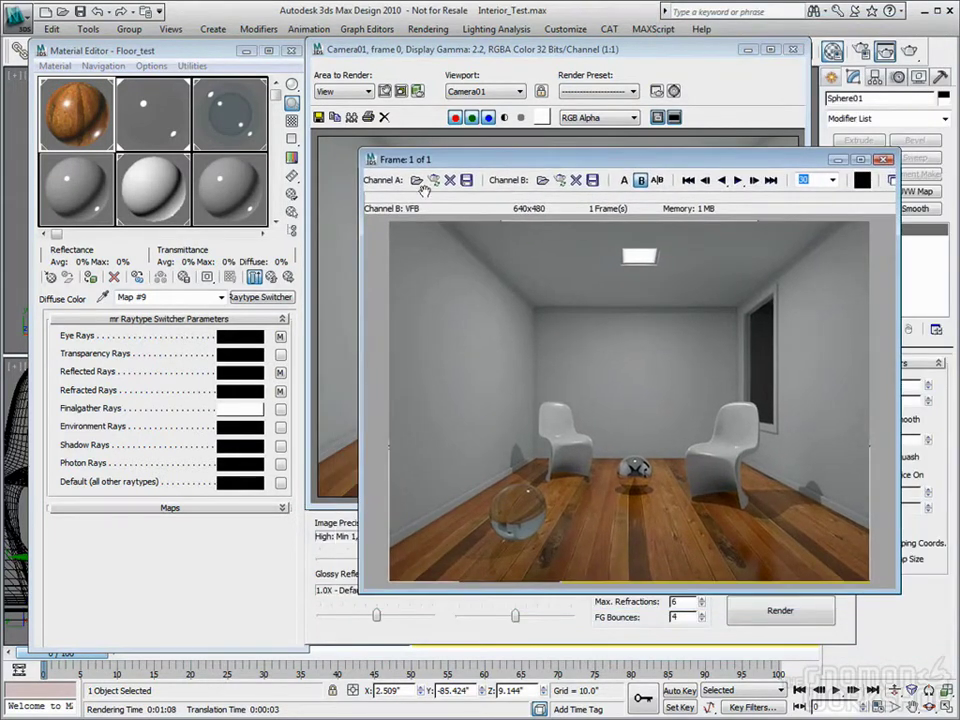
- Load the new render into Channel A of the RAM Player and compare it with Channel B using the split divider
click(433, 180)
click(662, 446)
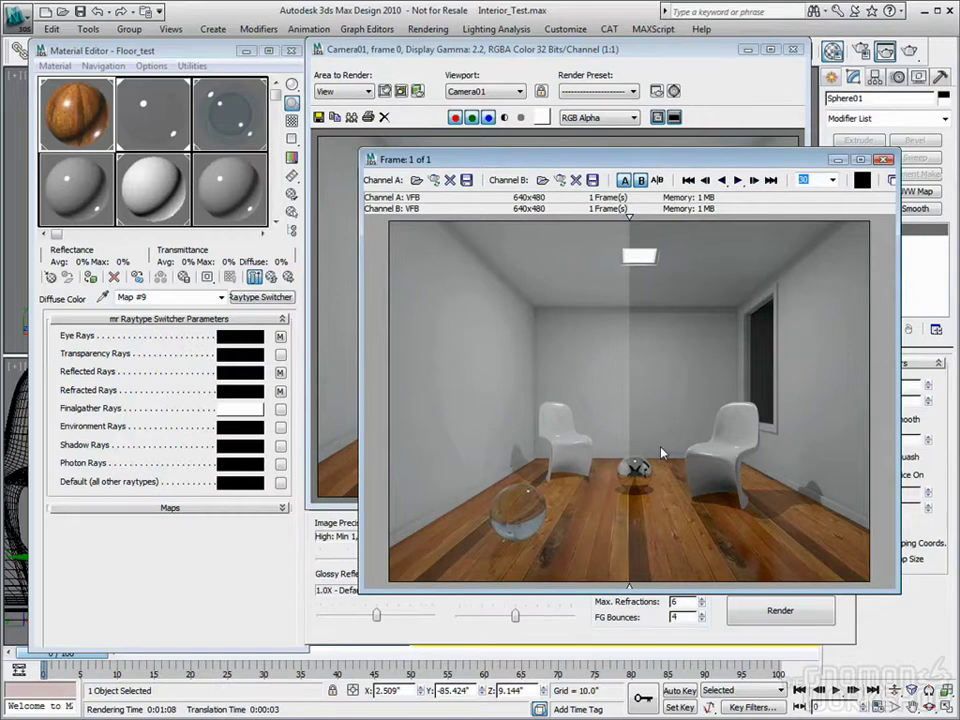
mouse_move(630, 224)
mouse_down()
mouse_move(567, 225)
mouse_move(750, 225)
mouse_move(558, 218)
mouse_move(637, 241)
mouse_up()
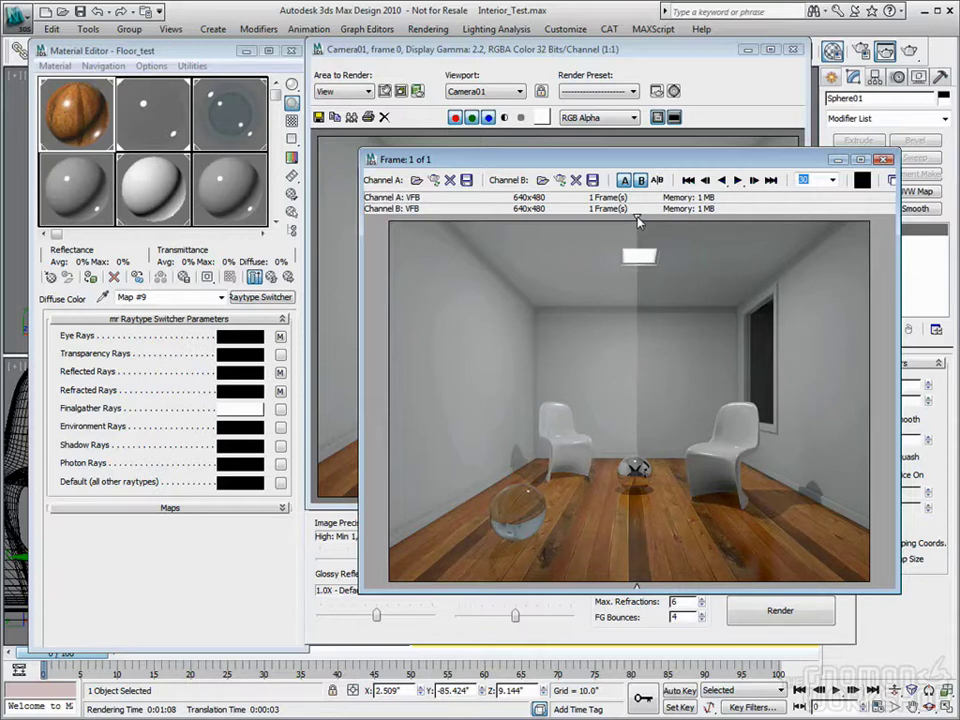
click(884, 159)
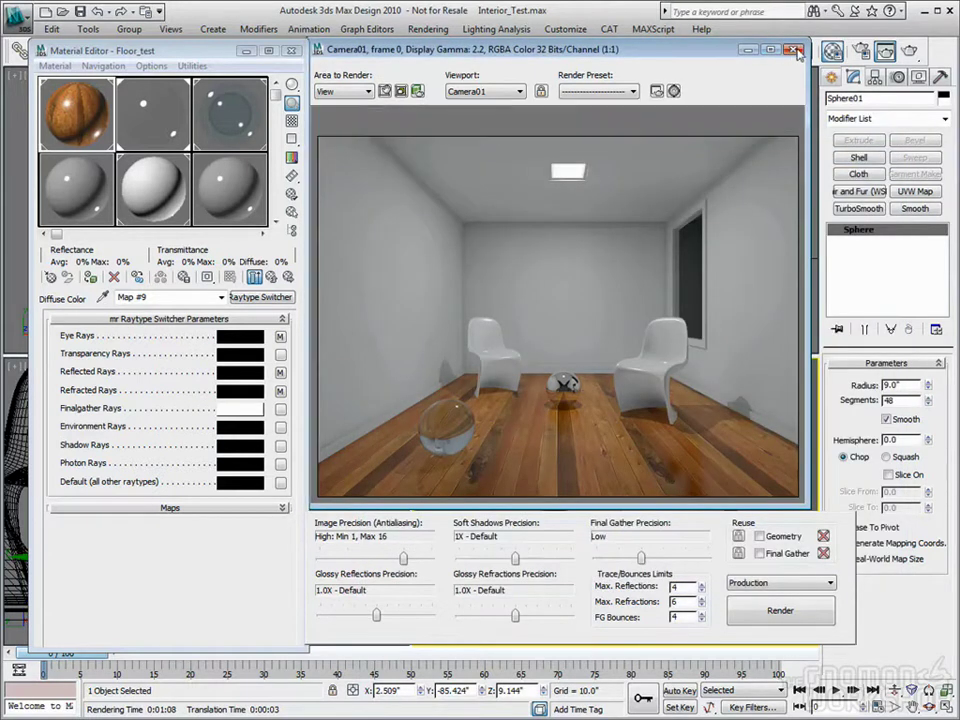
click(797, 51)
- Enable Global Illumination with Optimize for Final Gather, and set the Final Gather diffuse bounces to 0 in the render setup
key(F10)
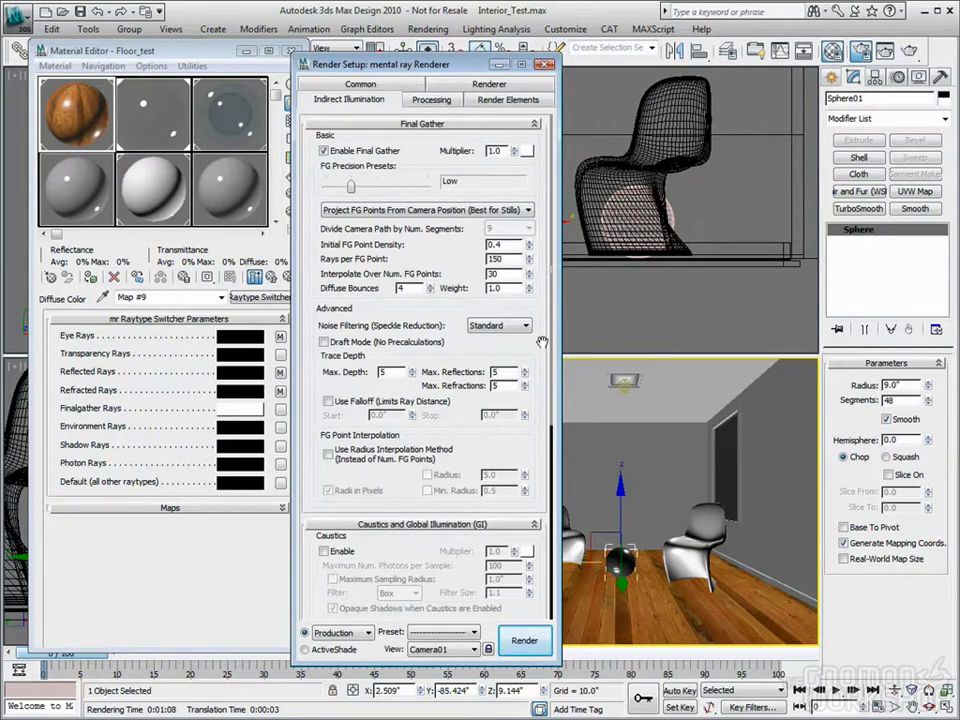
scroll(540, 400, down, 5)
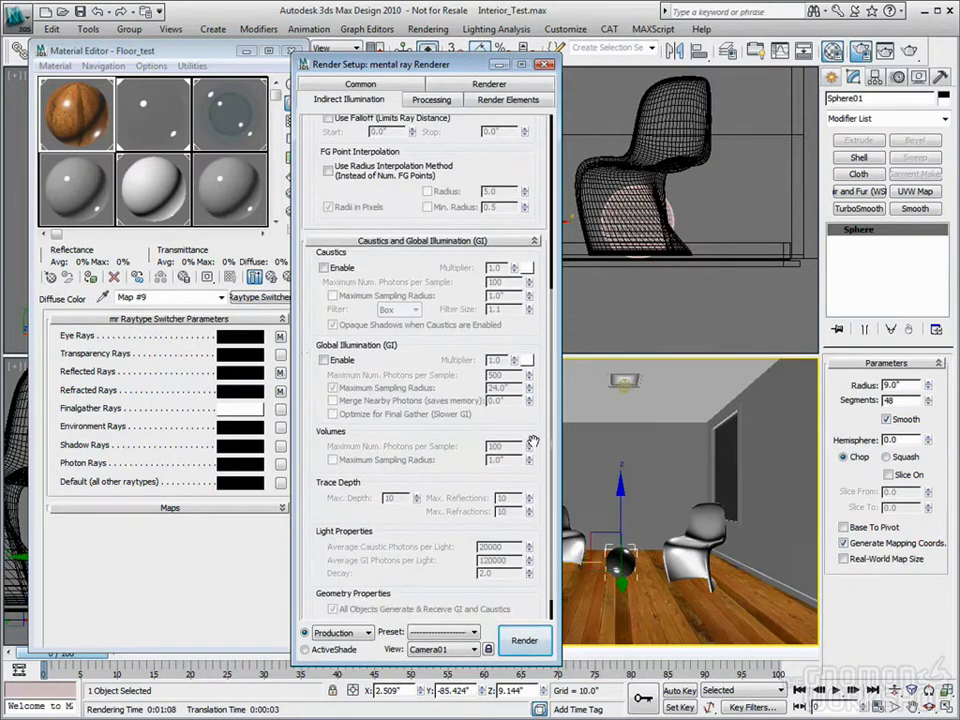
click(323, 359)
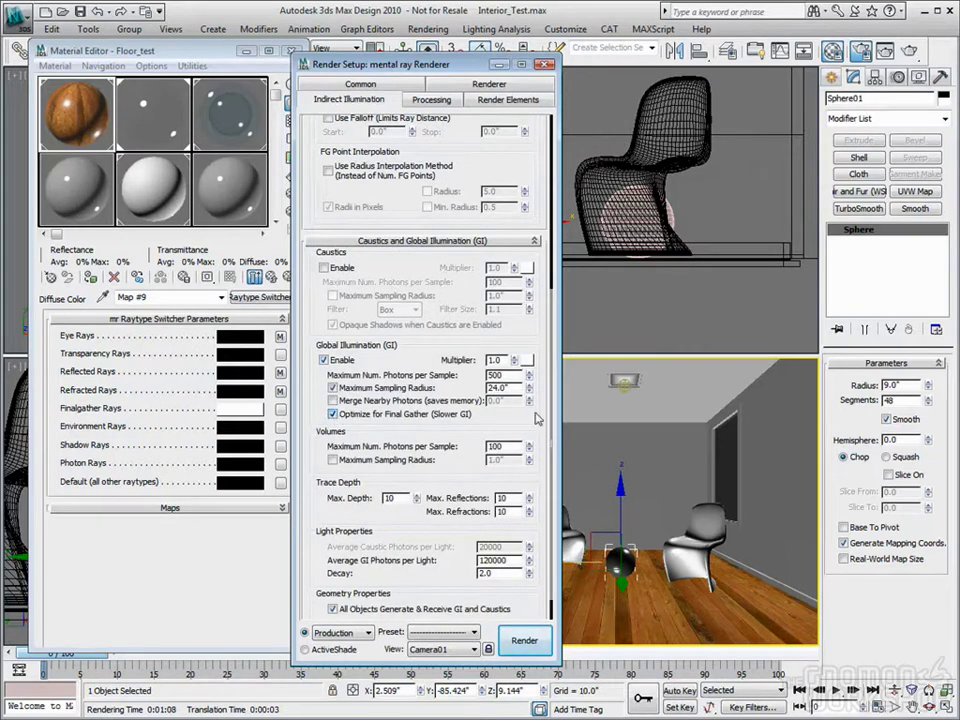
scroll(555, 465, up, 5)
scroll(555, 465, down, 1)
scroll(356, 285, up, 1)
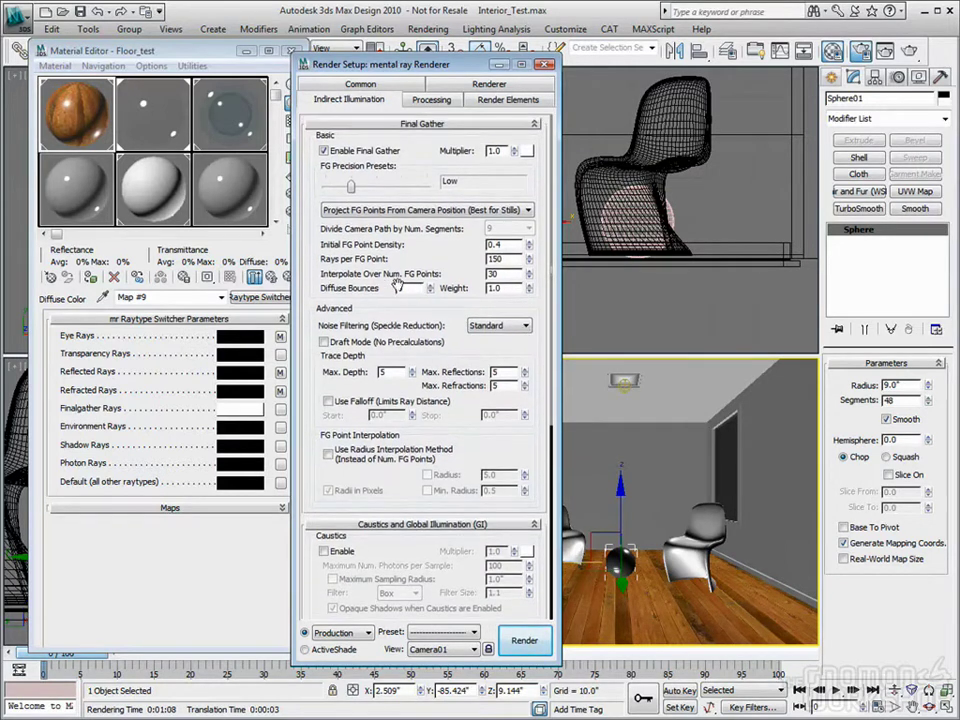
scroll(534, 310, down, 2)
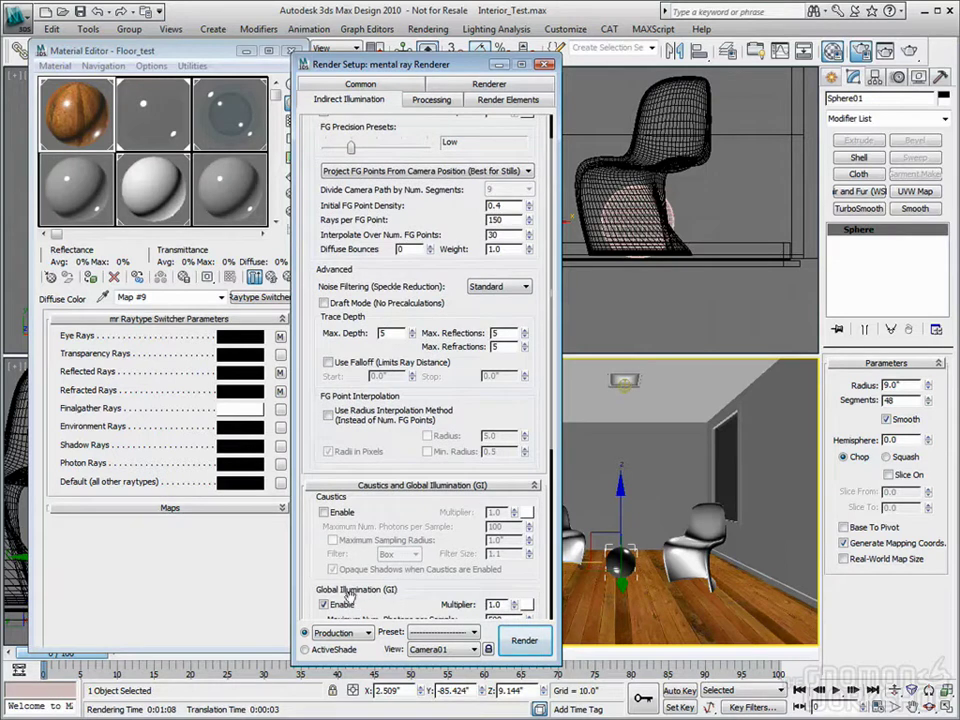
scroll(453, 273, up, 2)
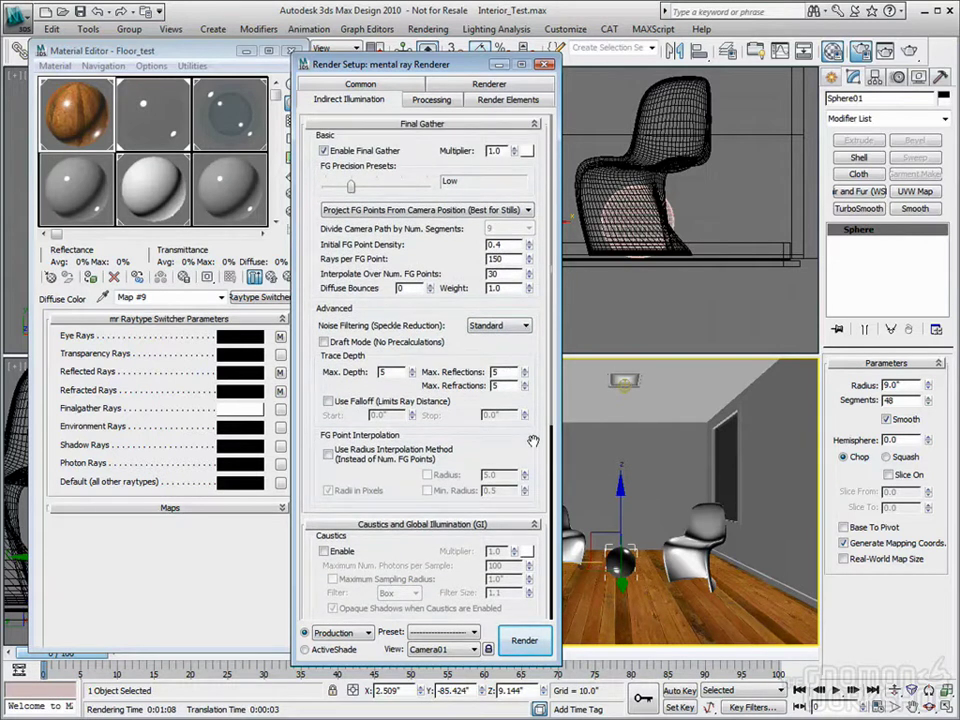
click(544, 65)
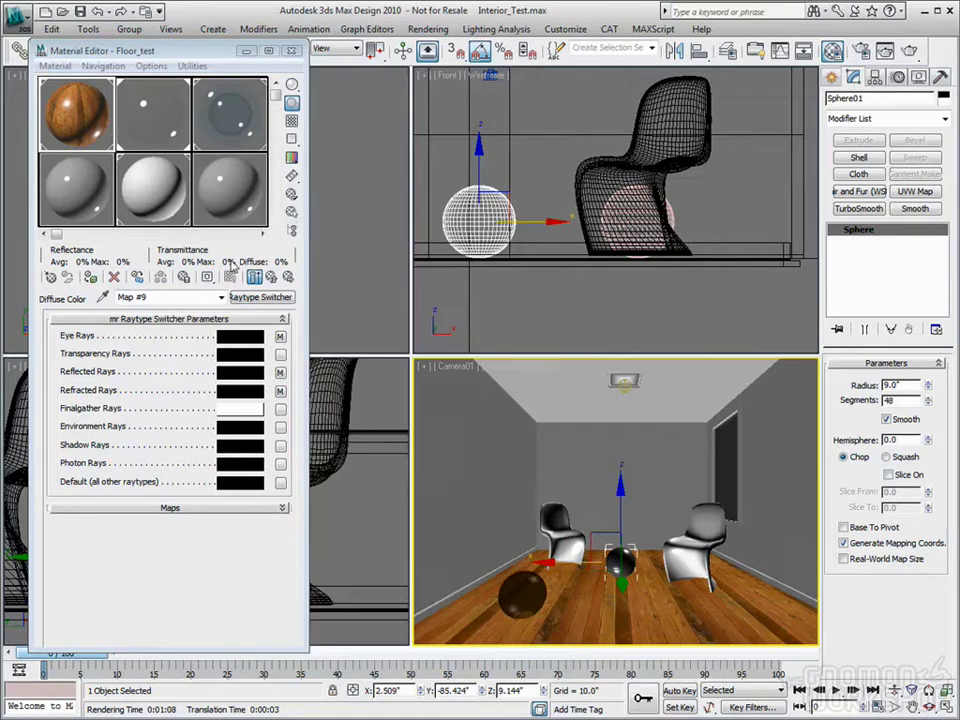
- Examine the Photon Basic shader assigned to the Floor_test material's mental ray photon connection
click(83, 119)
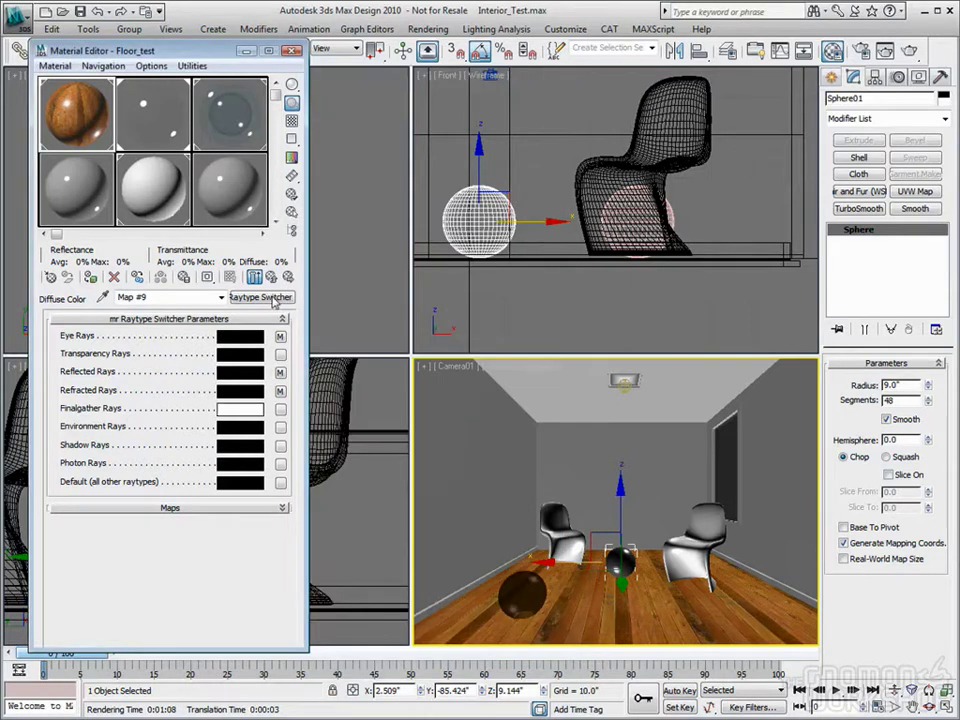
click(272, 277)
click(270, 281)
scroll(271, 410, down, 10)
scroll(271, 410, down, 12)
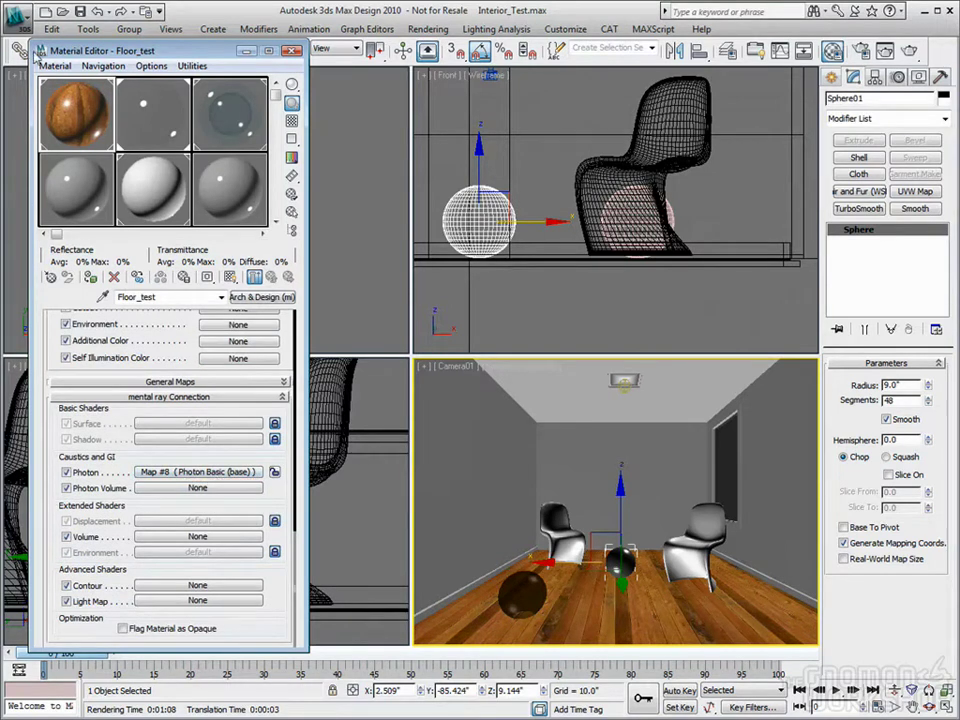
click(218, 474)
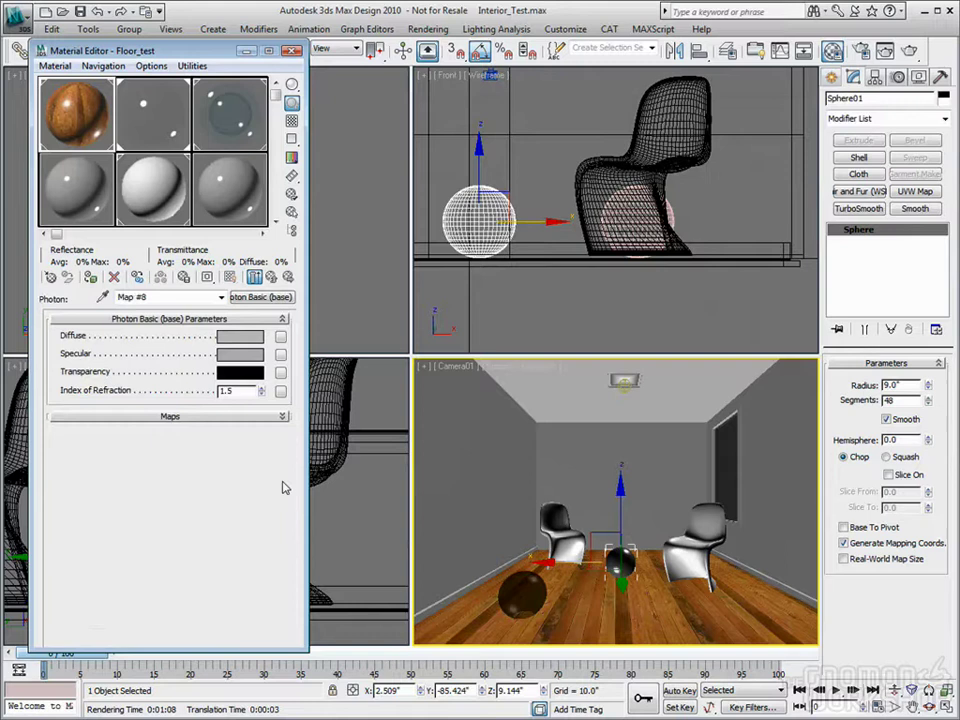
click(270, 278)
scroll(172, 420, up, 10)
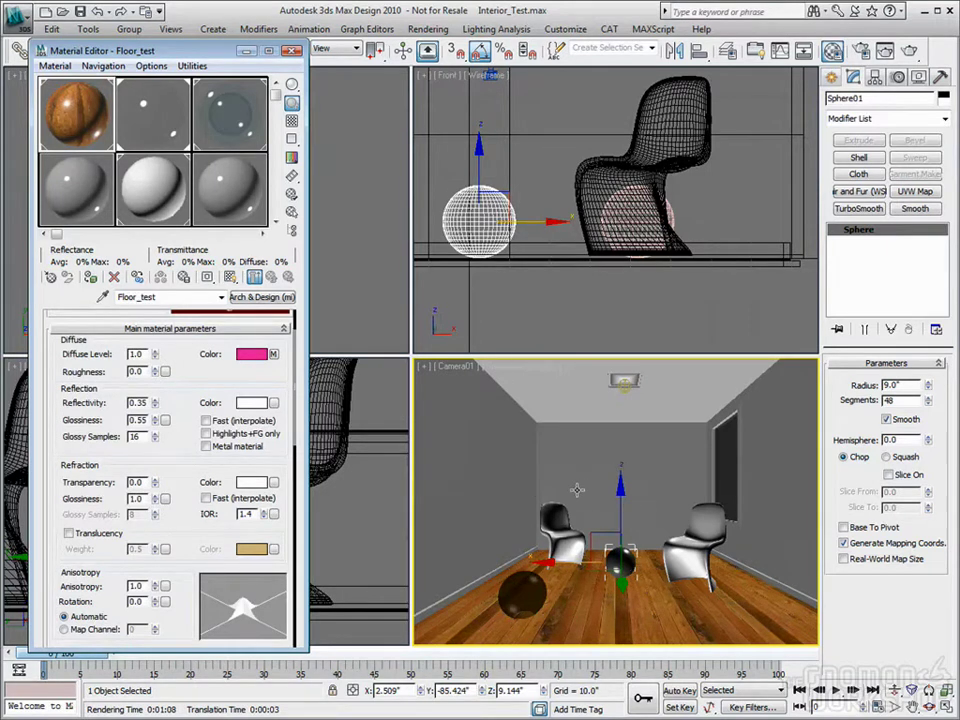
- Render the camera view with Global Illumination, and close the render window and Material Editor
click(912, 50)
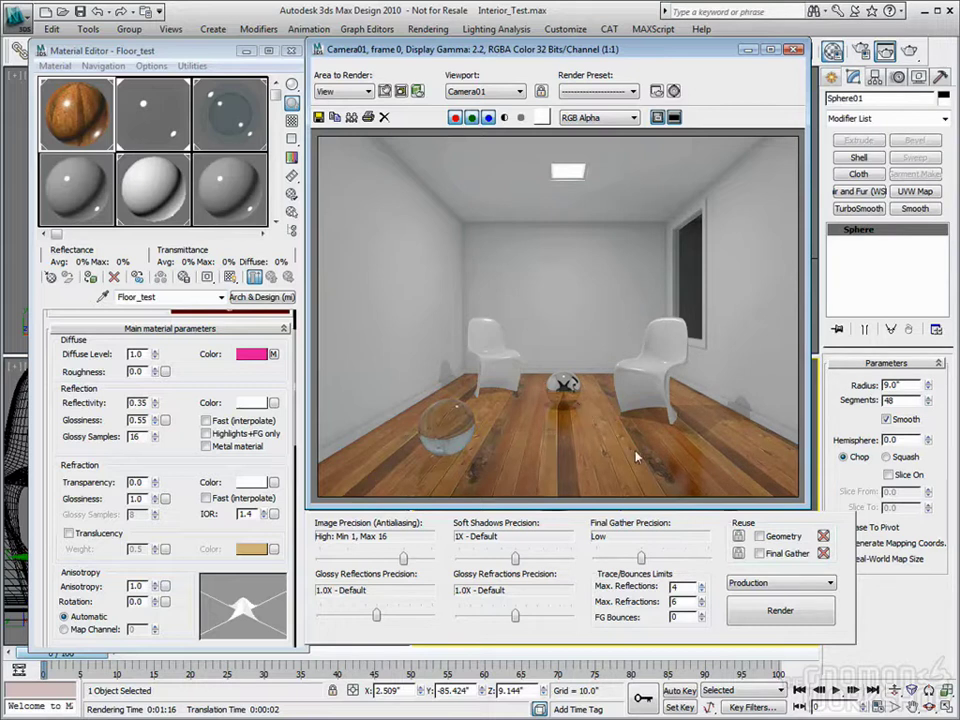
click(793, 50)
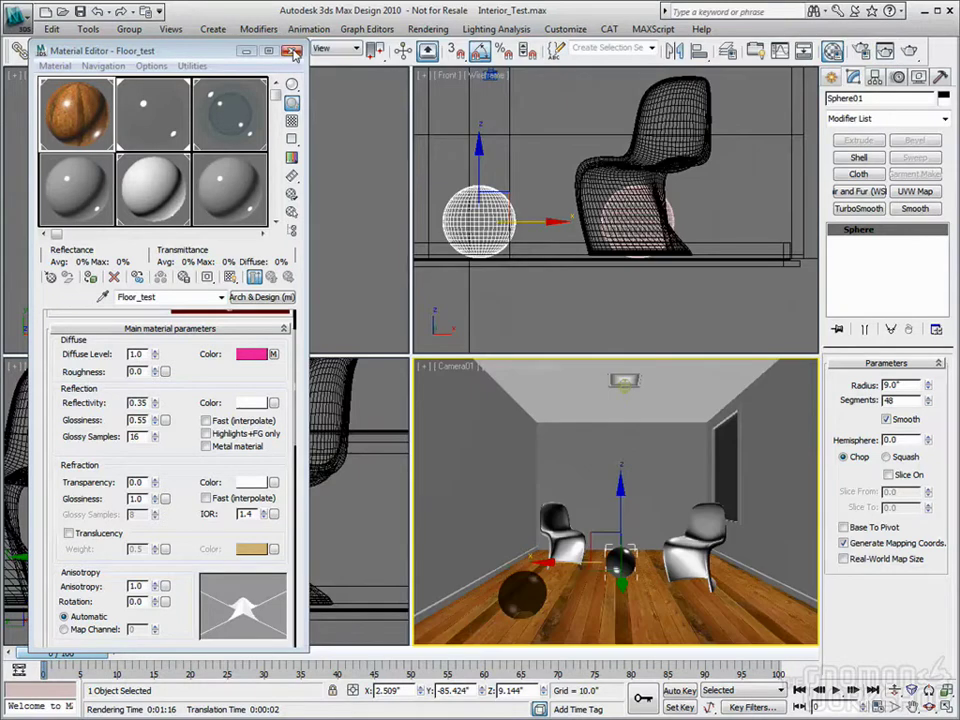
key(m)
- Save the changes to the interior scene and open Exterior_Grass_Area.max from the color bleed folder
click(31, 33)
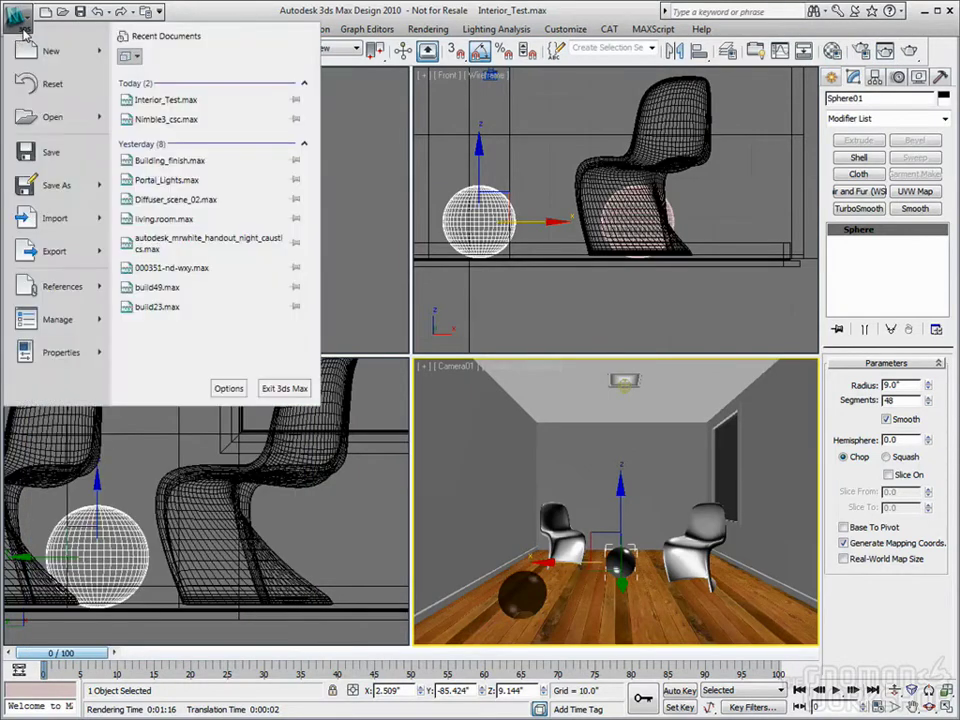
click(57, 118)
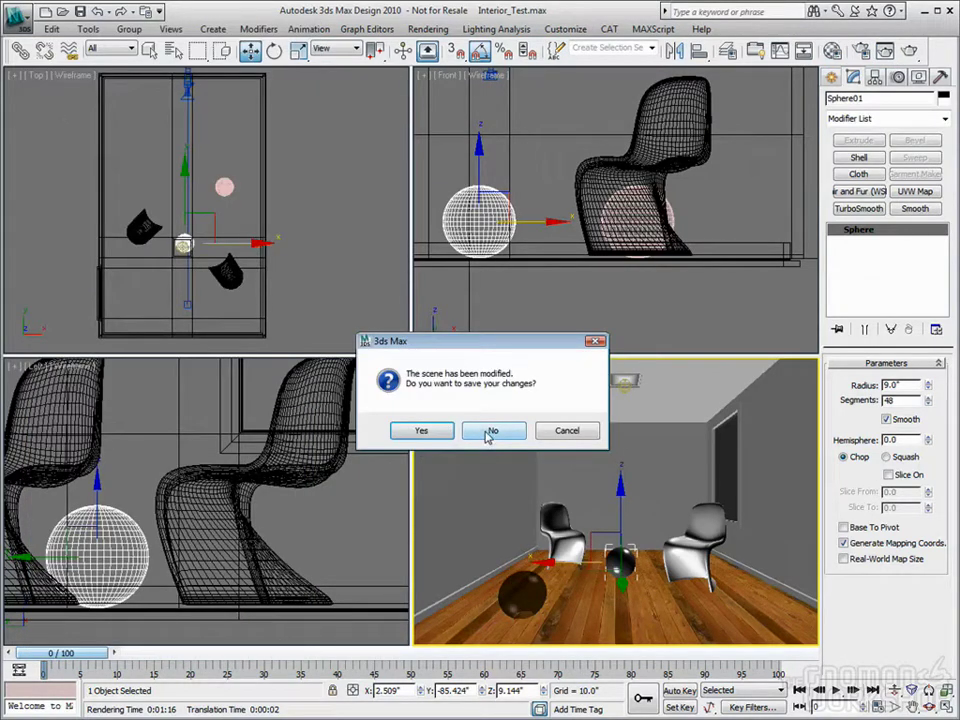
click(418, 432)
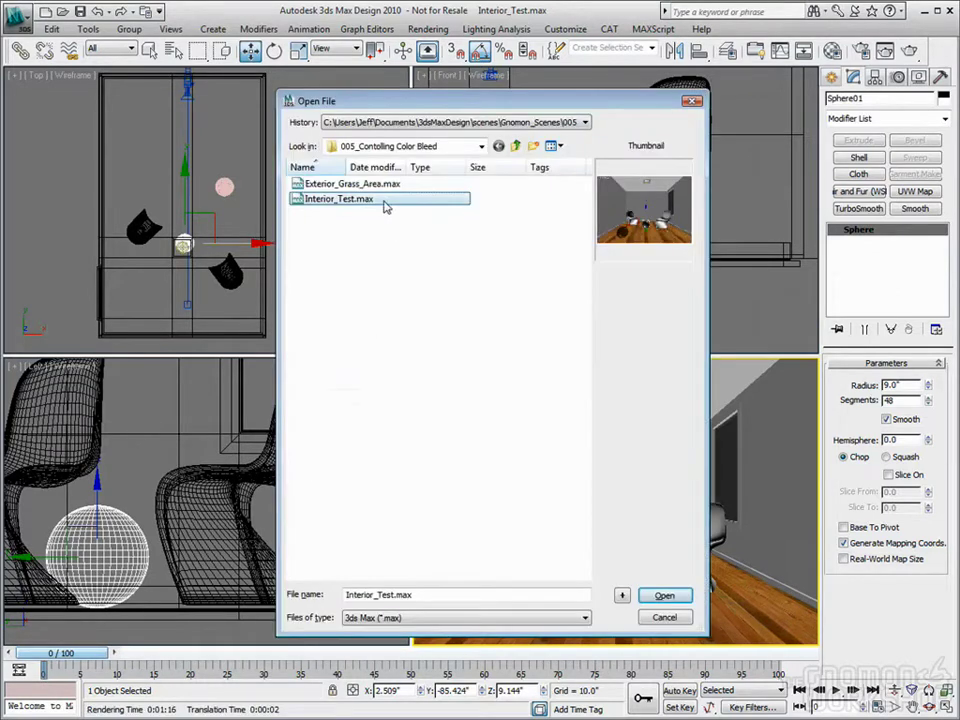
click(345, 184)
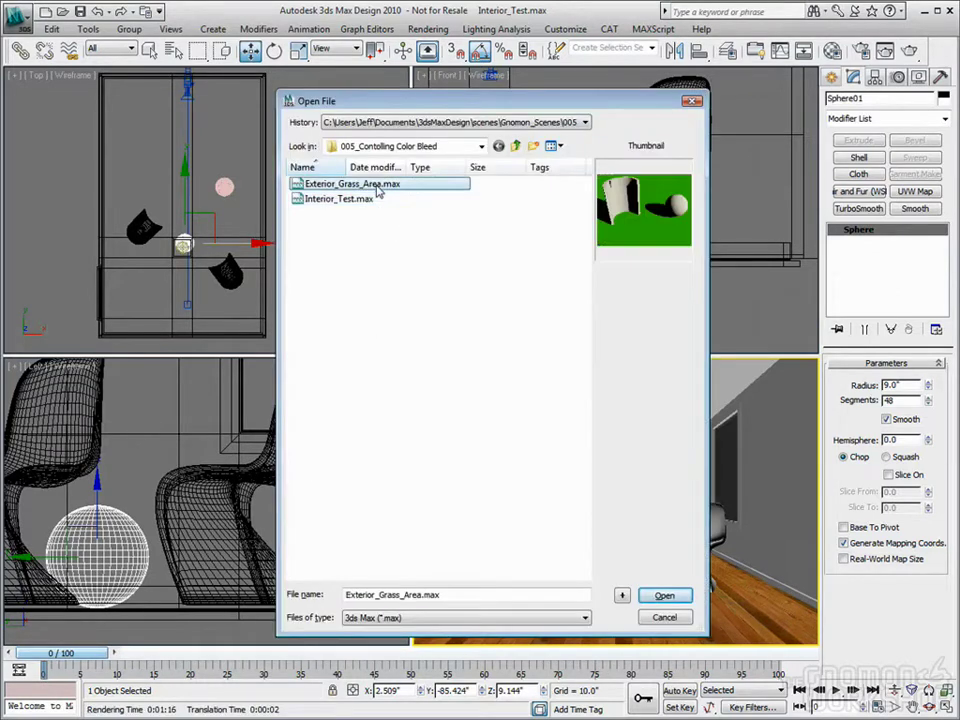
click(664, 596)
click(477, 487)
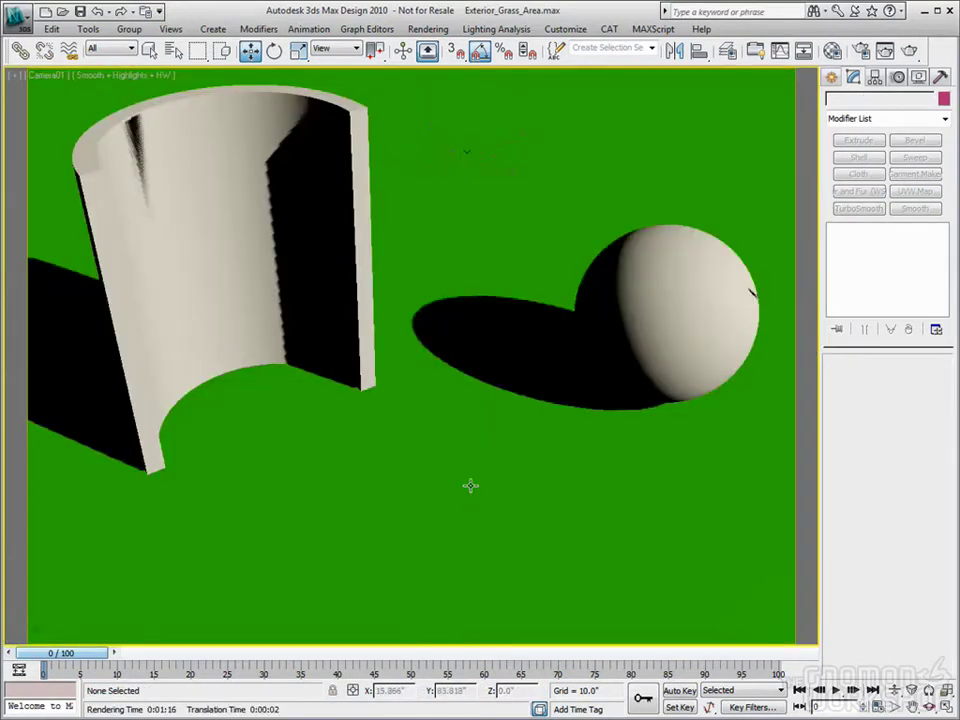
- Restore the four-viewport layout and render the Camera01 view with the Material Editor open
click(945, 706)
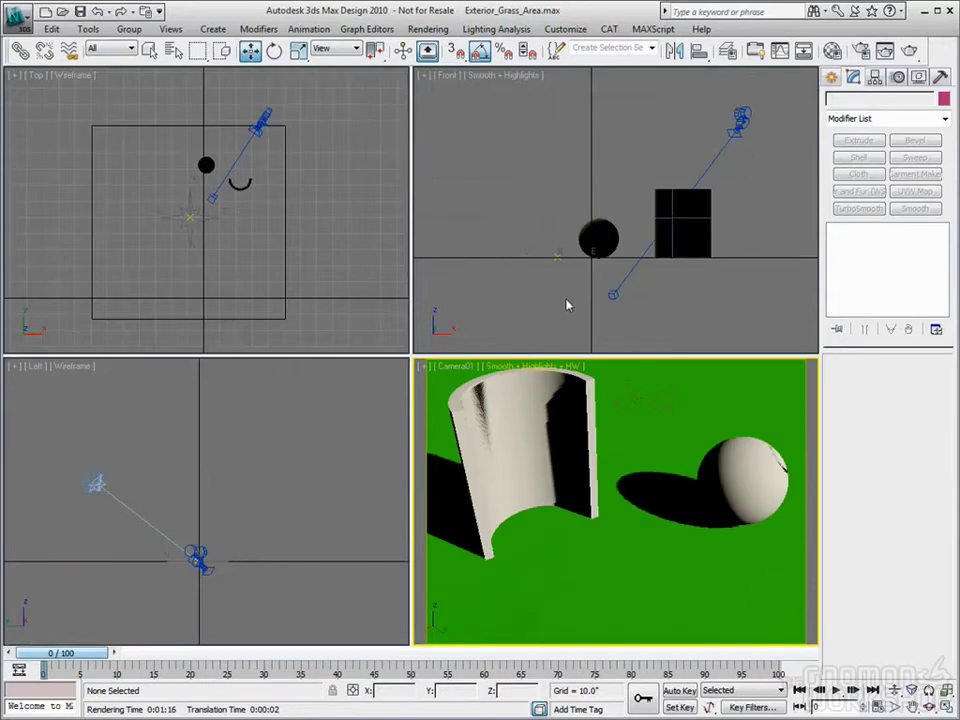
click(604, 309)
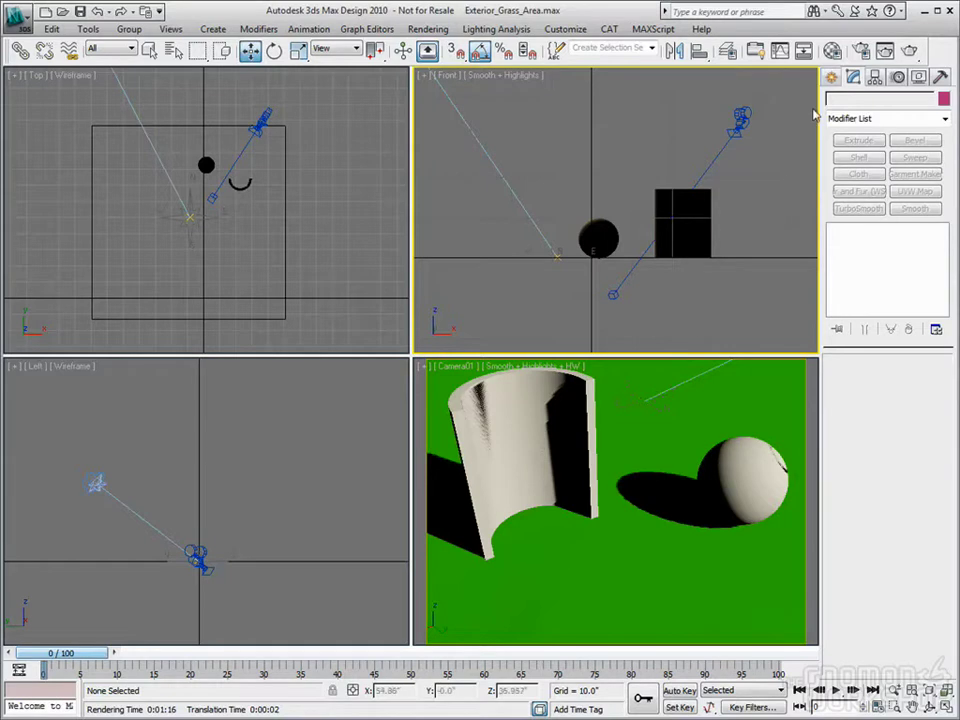
click(835, 52)
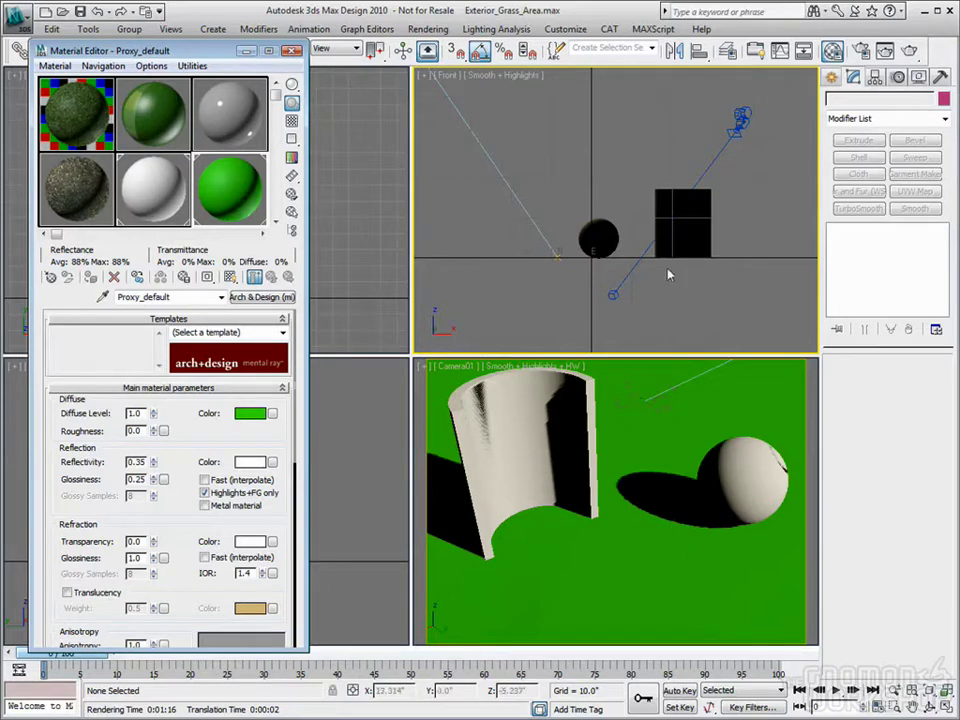
right_click(581, 430)
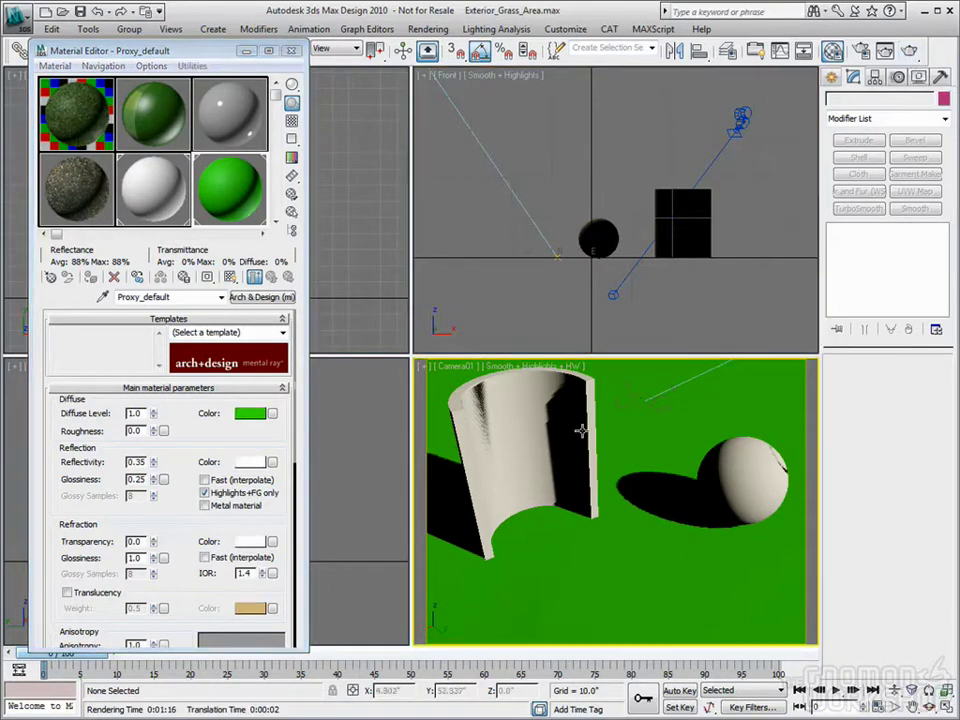
click(908, 50)
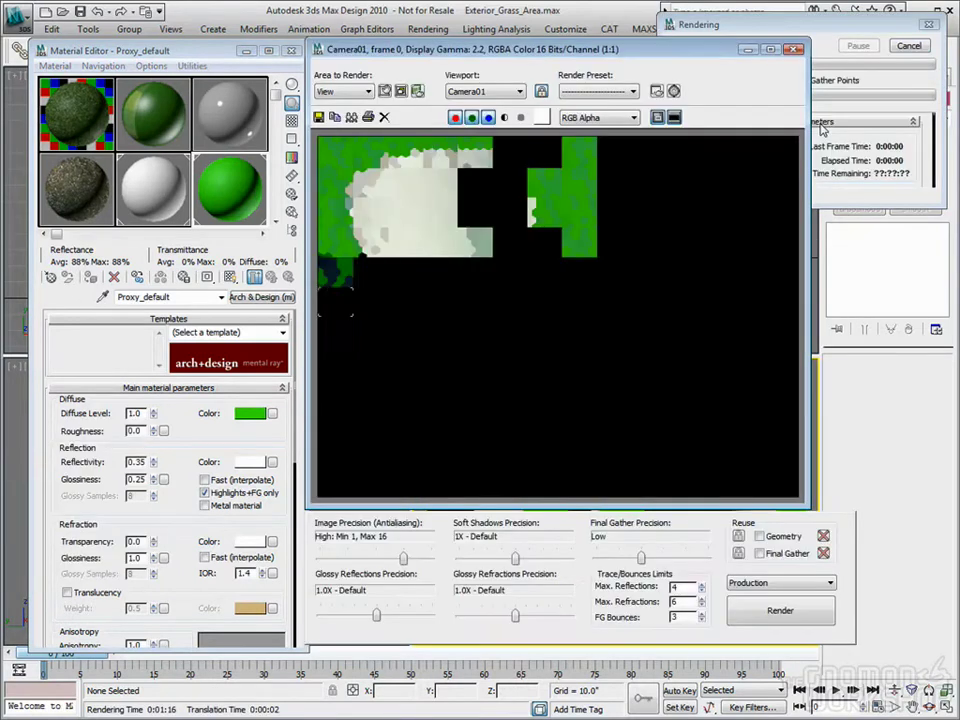
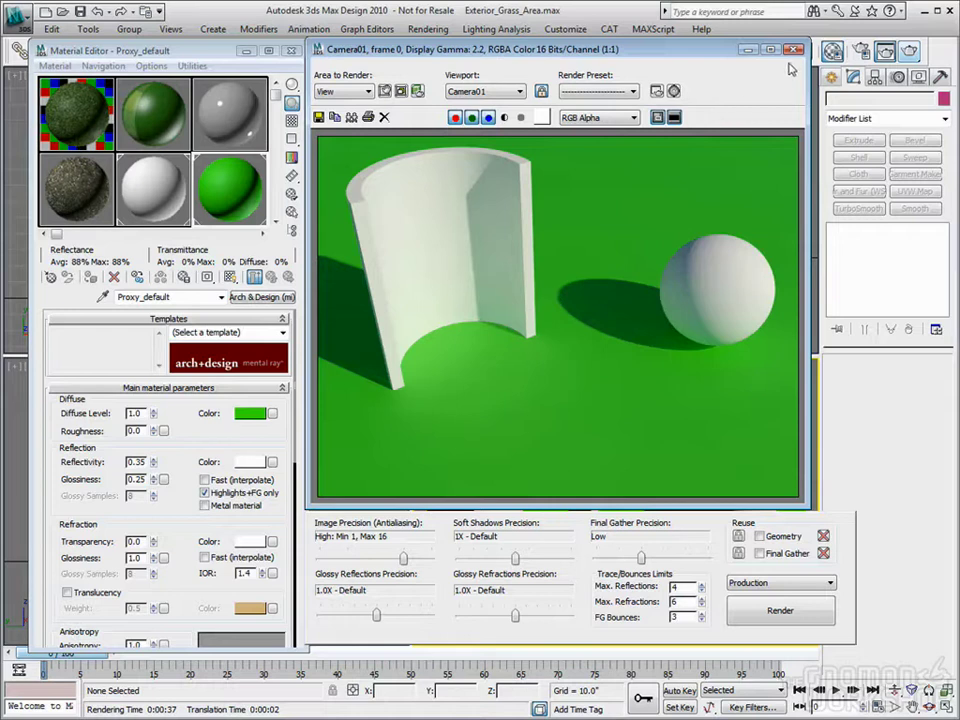
- Load the last plain-green Camera01 render into RAM Player channel B at 640 x 480 and close the render window
click(596, 40)
click(681, 150)
click(887, 51)
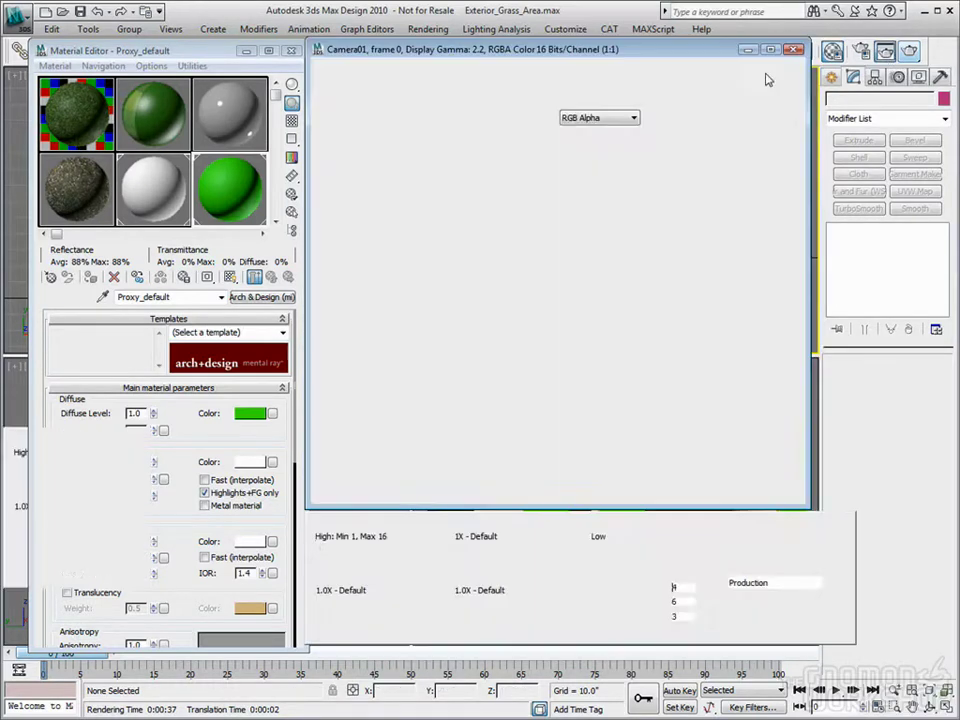
click(428, 30)
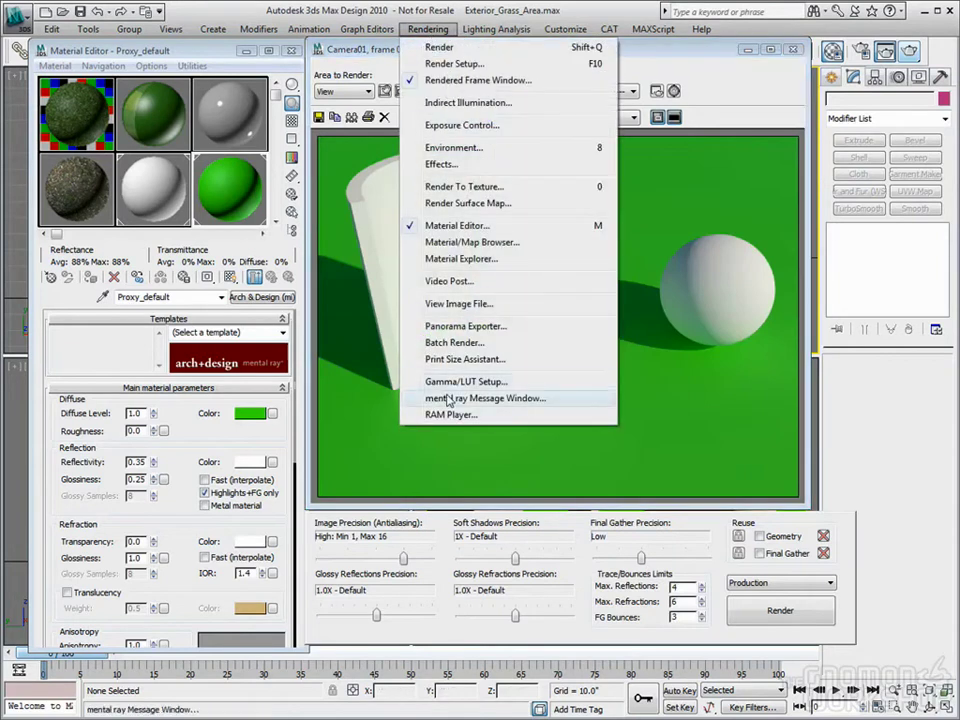
click(451, 414)
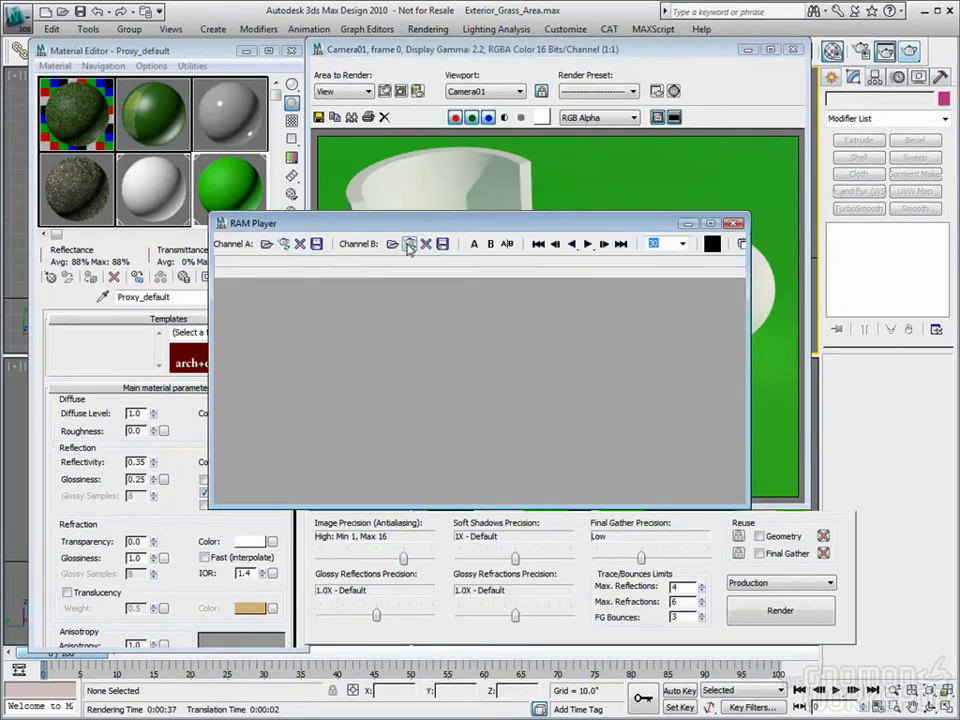
click(410, 244)
click(506, 435)
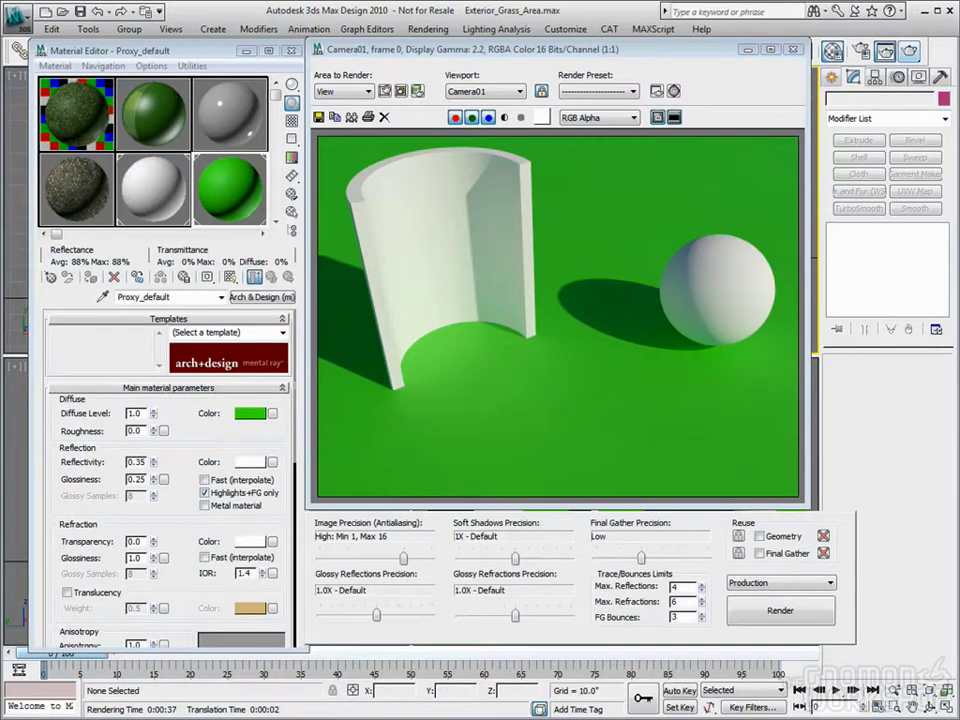
click(792, 48)
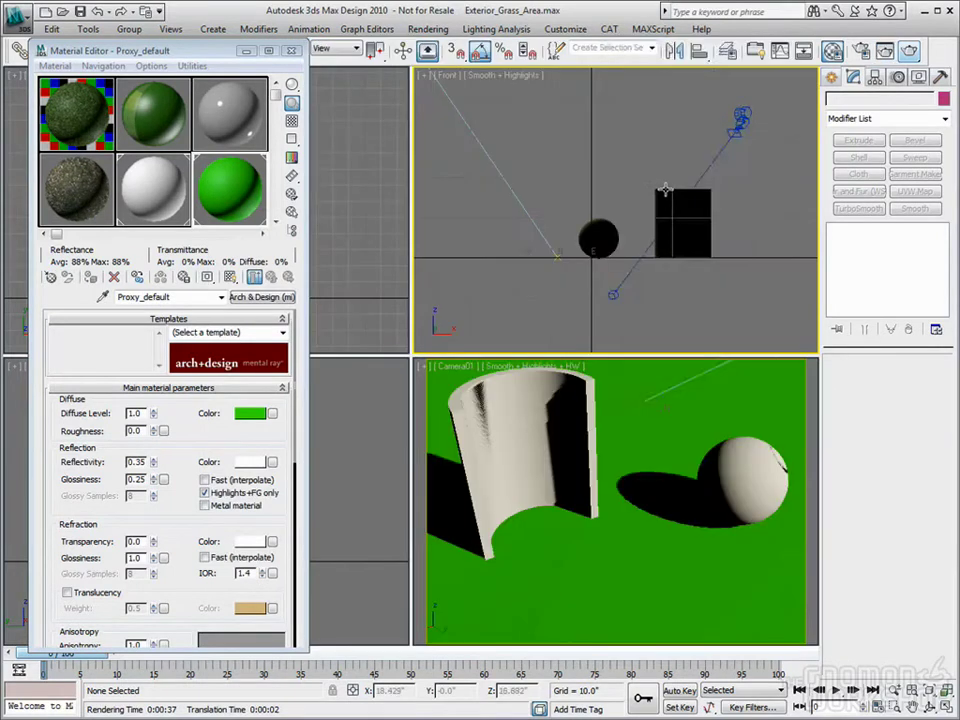
- Unhide the Grass_Proxy object by name
right_click(614, 174)
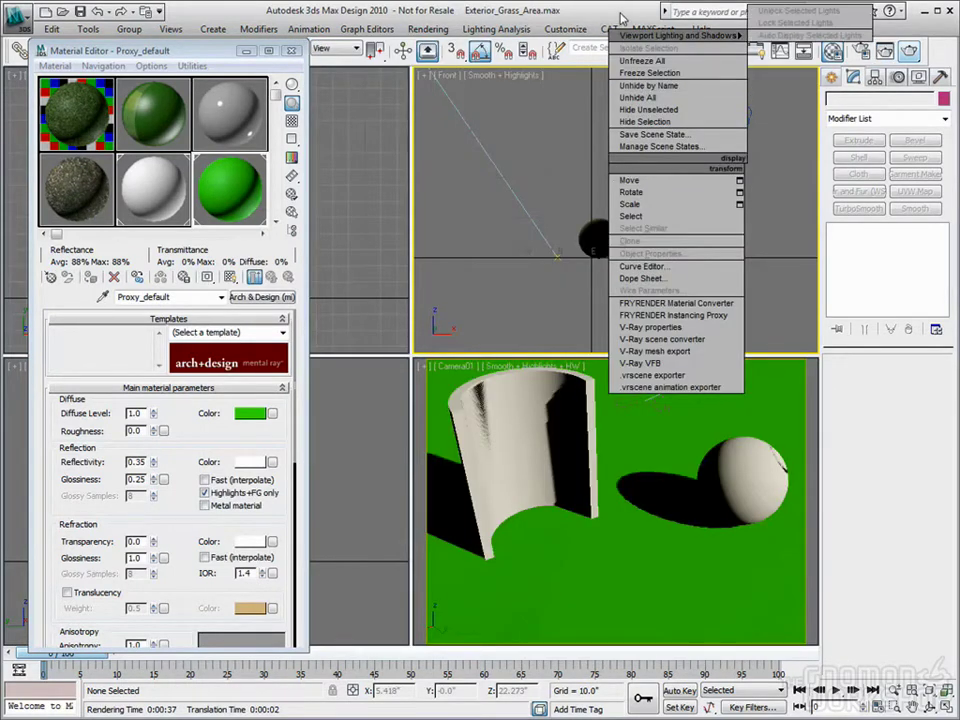
click(727, 50)
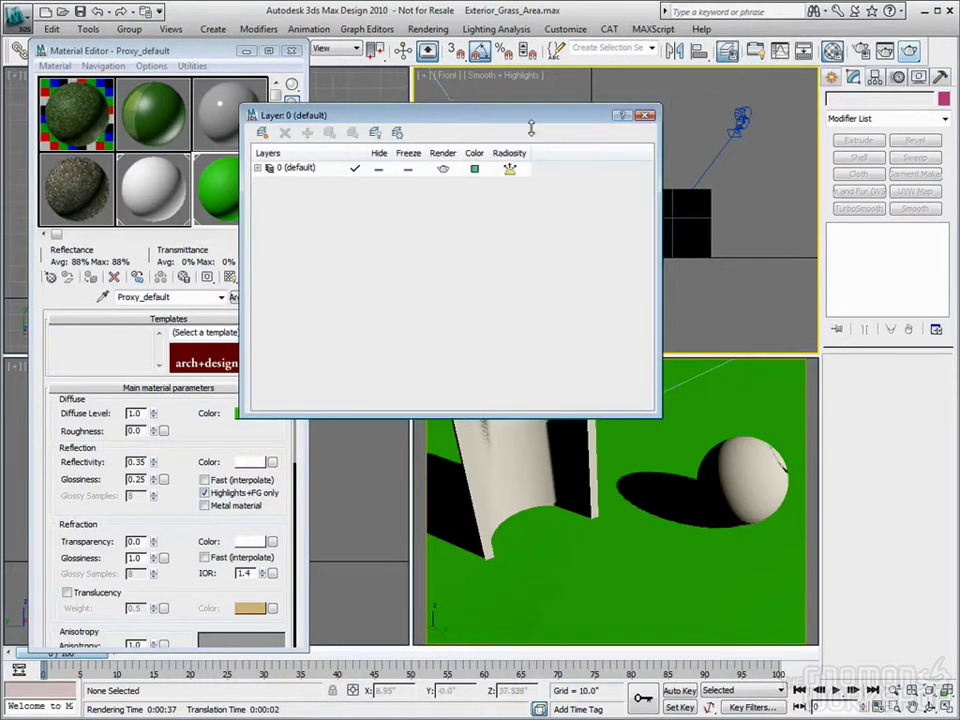
click(649, 117)
right_click(572, 128)
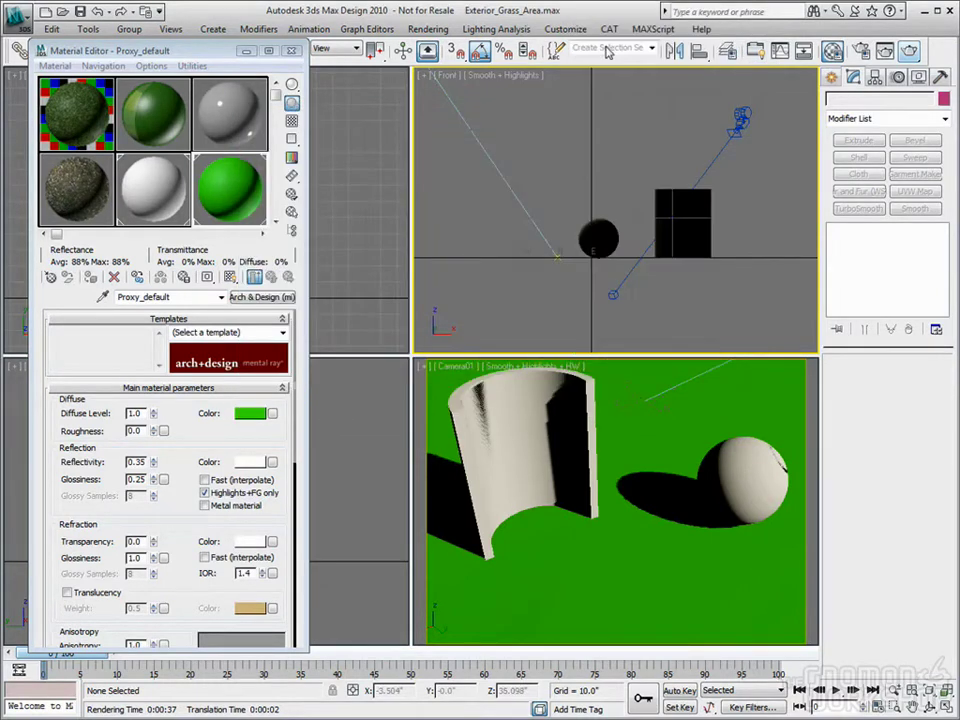
double_click(135, 166)
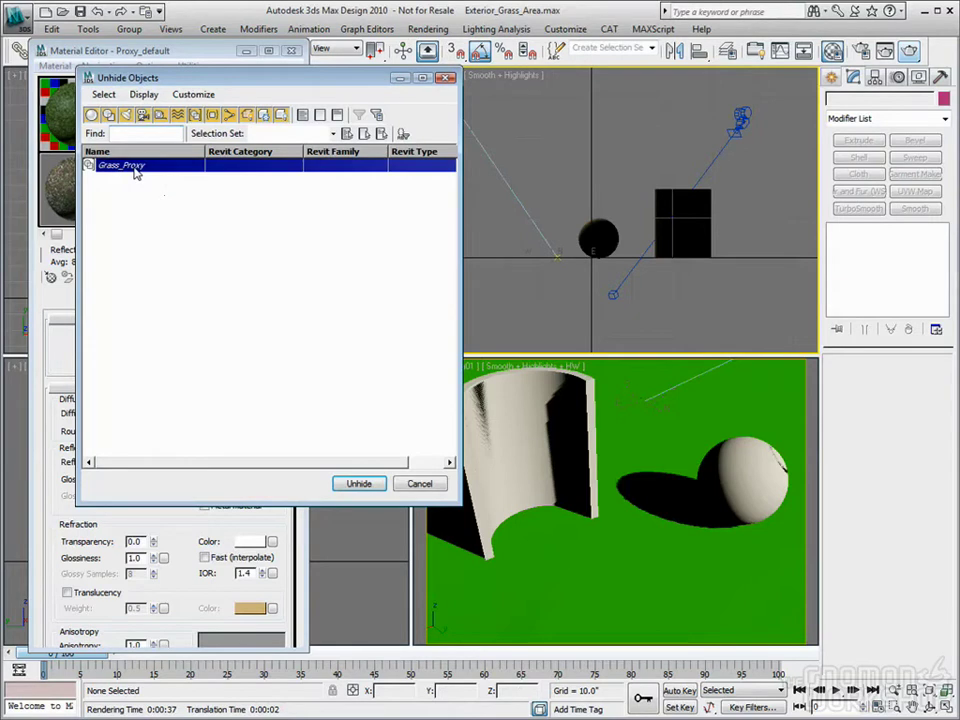
- Select Grass_Proxy and render the maximized Camera01 view with the grass included
click(467, 254)
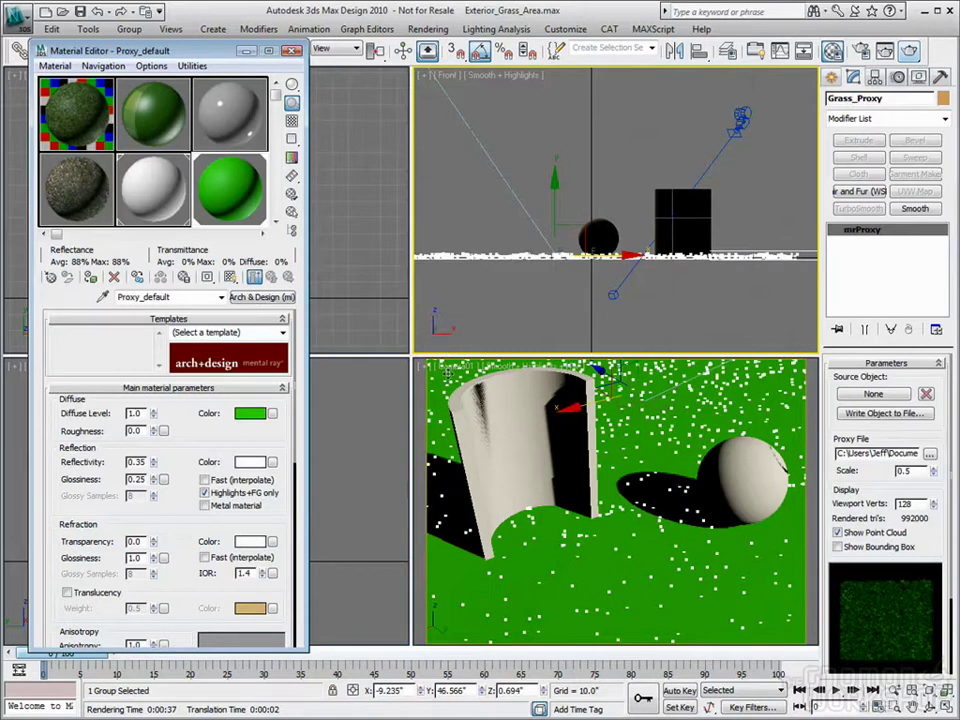
key(alt+w)
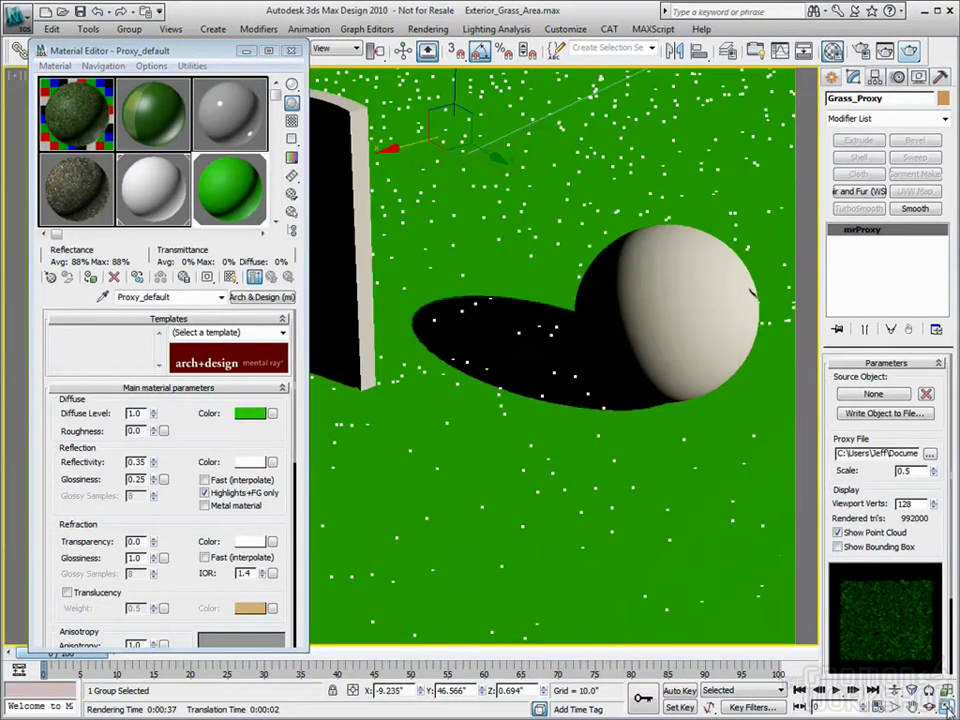
click(909, 51)
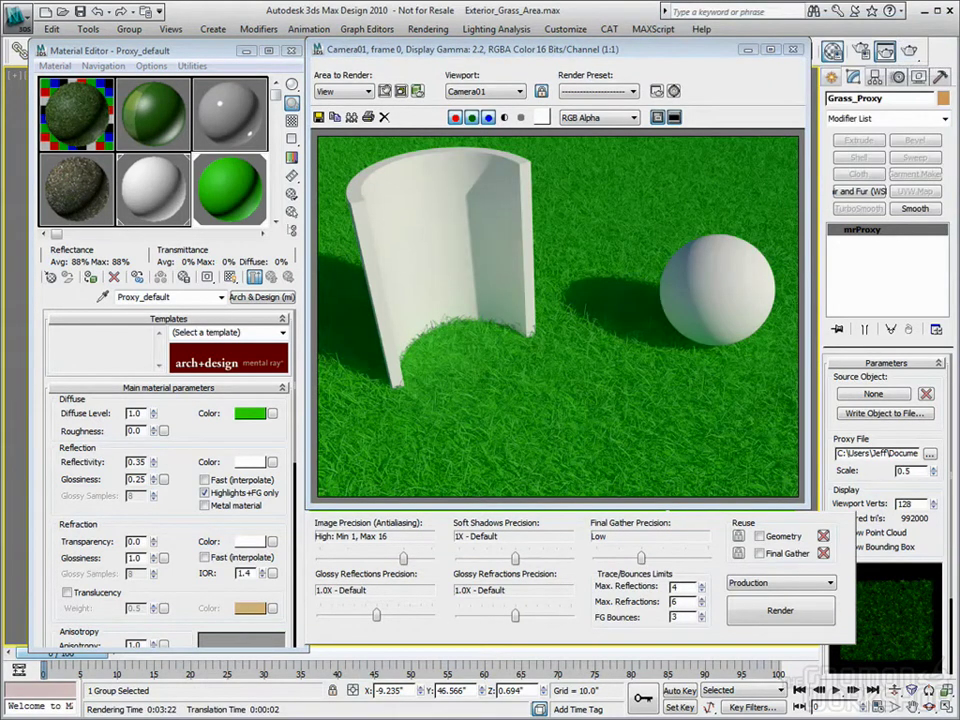
- Load the new grass render into RAM Player channel A at 640 x 480
drag(959, 400, 482, 156)
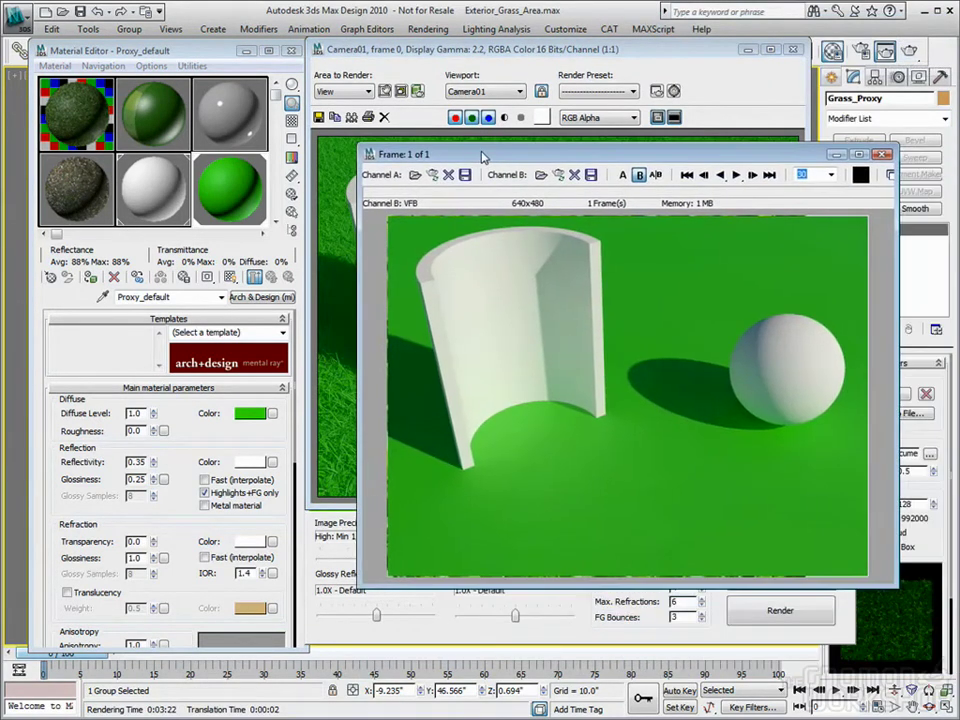
click(432, 174)
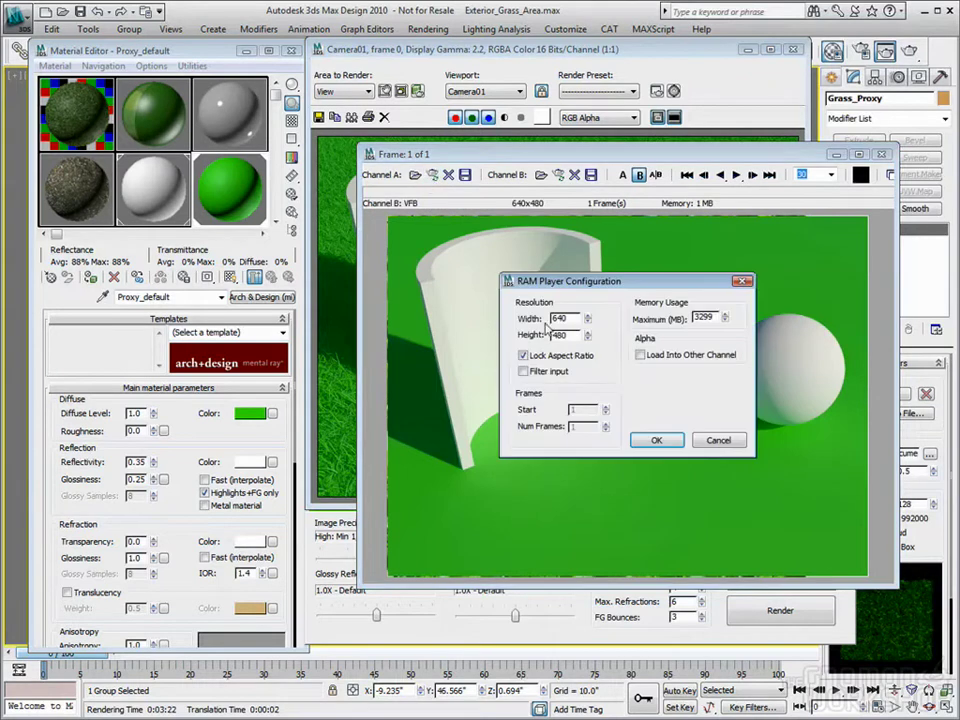
click(656, 441)
- Compare the grass and plain-green renders by sweeping the channel divider across the wall and sphere, and close the RAM Player
mouse_move(630, 214)
mouse_down()
mouse_move(542, 221)
mouse_move(565, 224)
mouse_up()
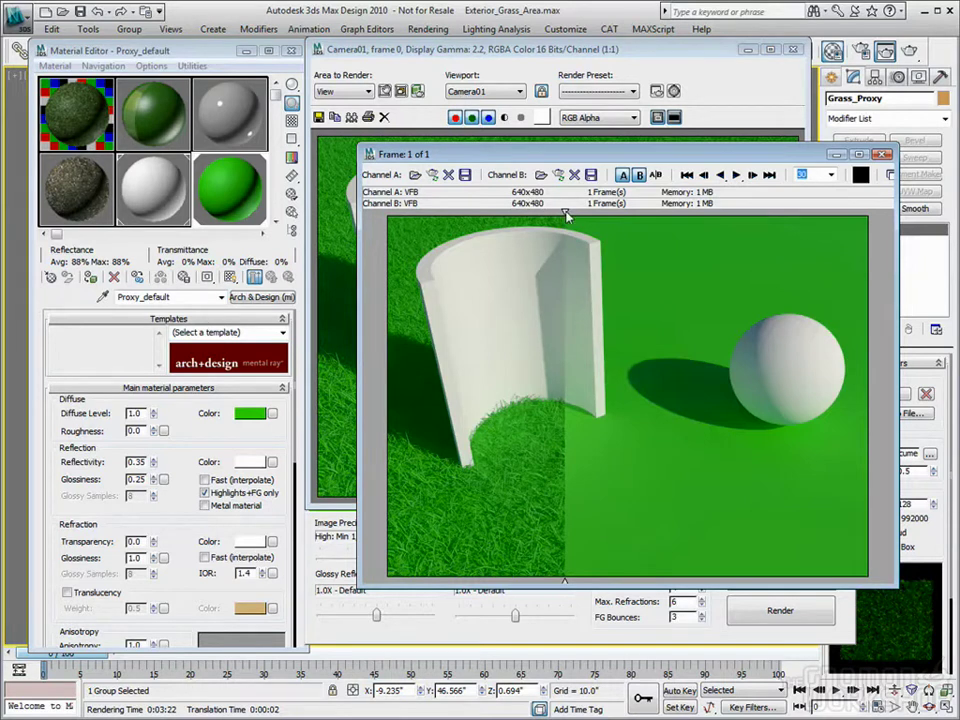
drag(565, 214, 800, 224)
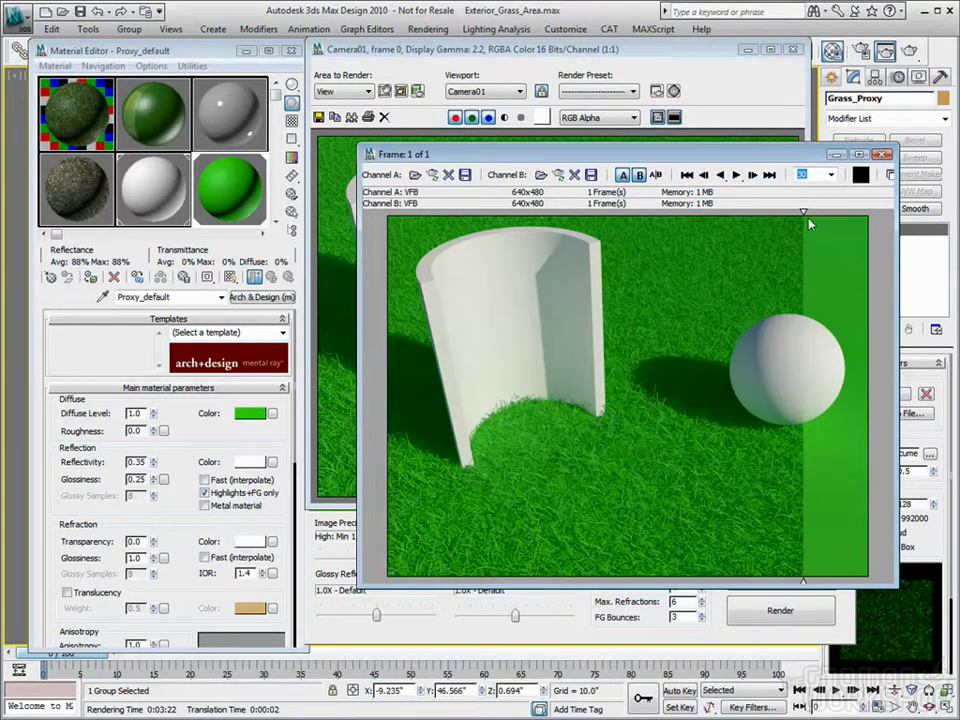
drag(802, 214, 761, 218)
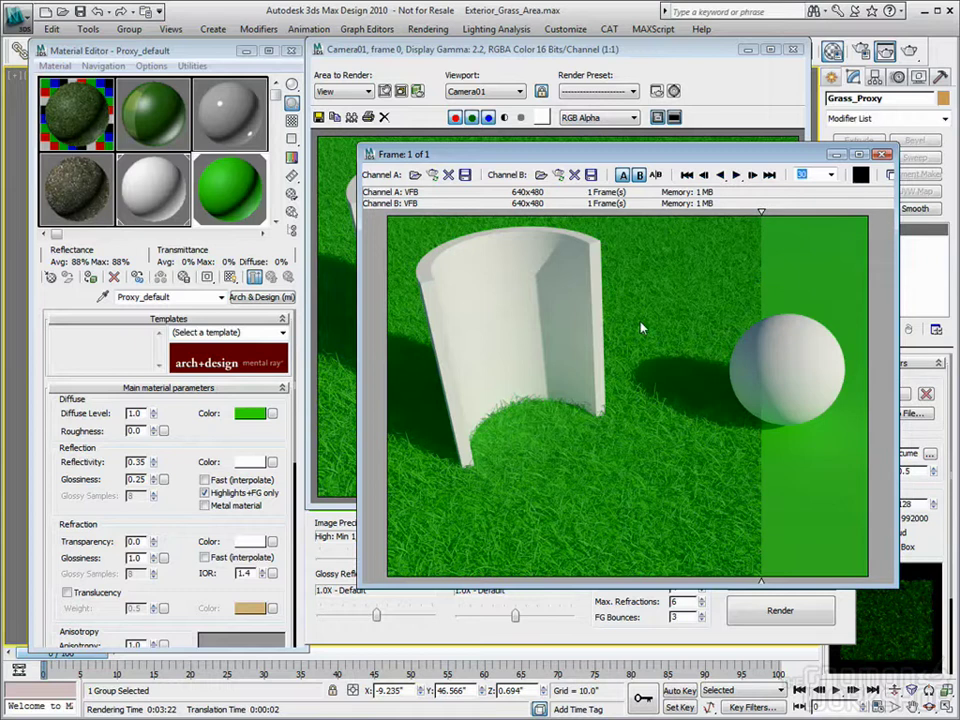
click(882, 154)
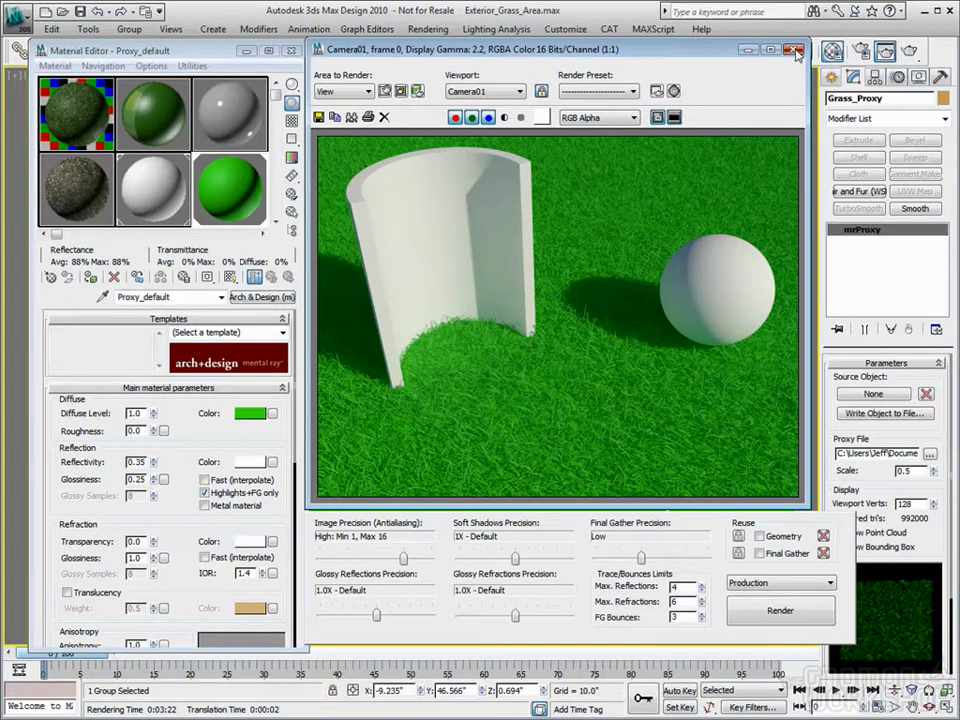
- Close the render window and look at the Blade_grass.jpg reference photo in Firefox before returning to the 3ds Max scene
click(796, 50)
key(alt+Tab)
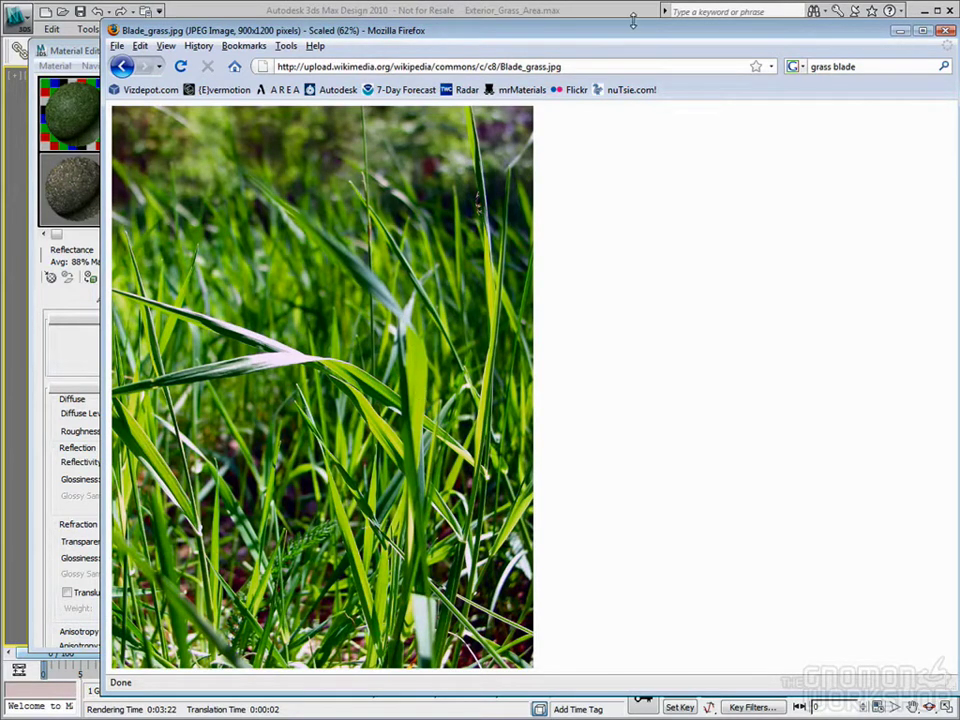
drag(422, 27, 959, 62)
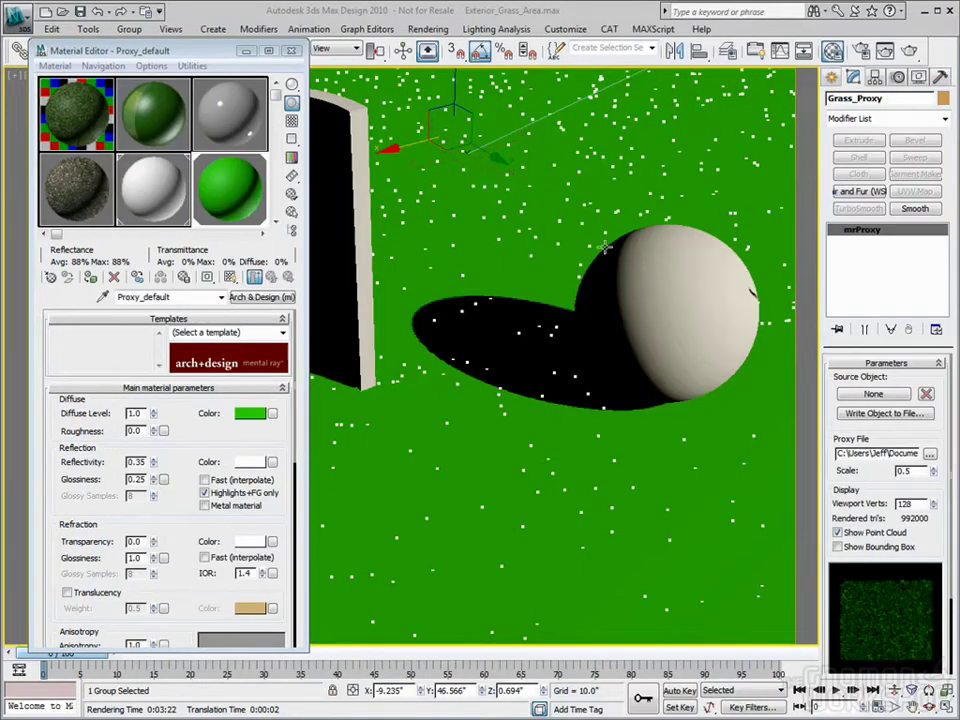
- Assign the 07 - Default dirt material to the Plane_dirt ground object and close the Material Editor
key(m)
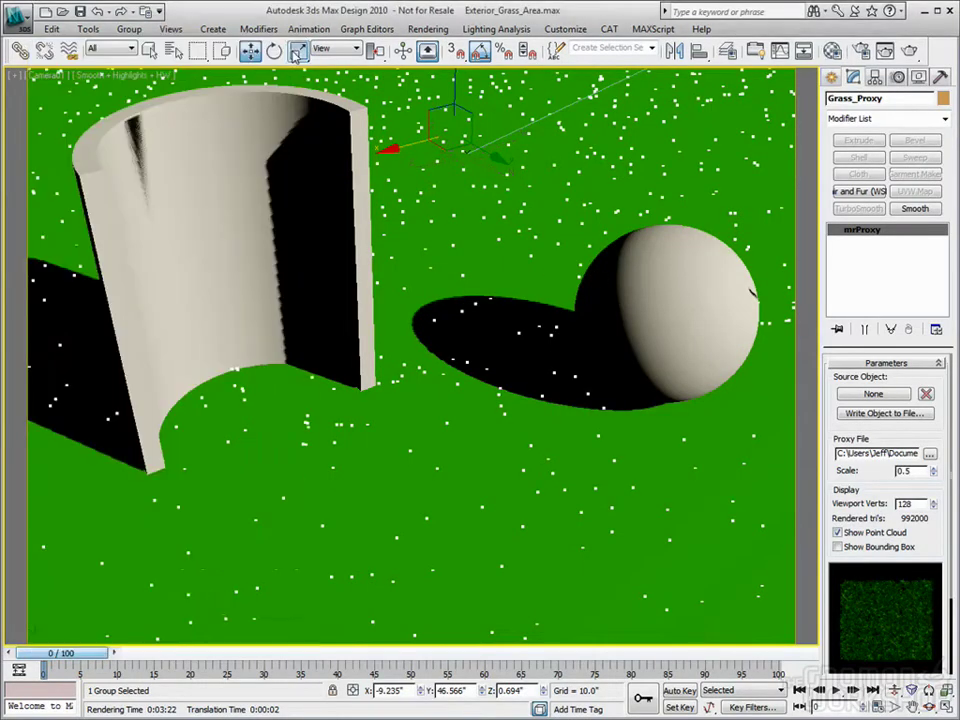
click(261, 463)
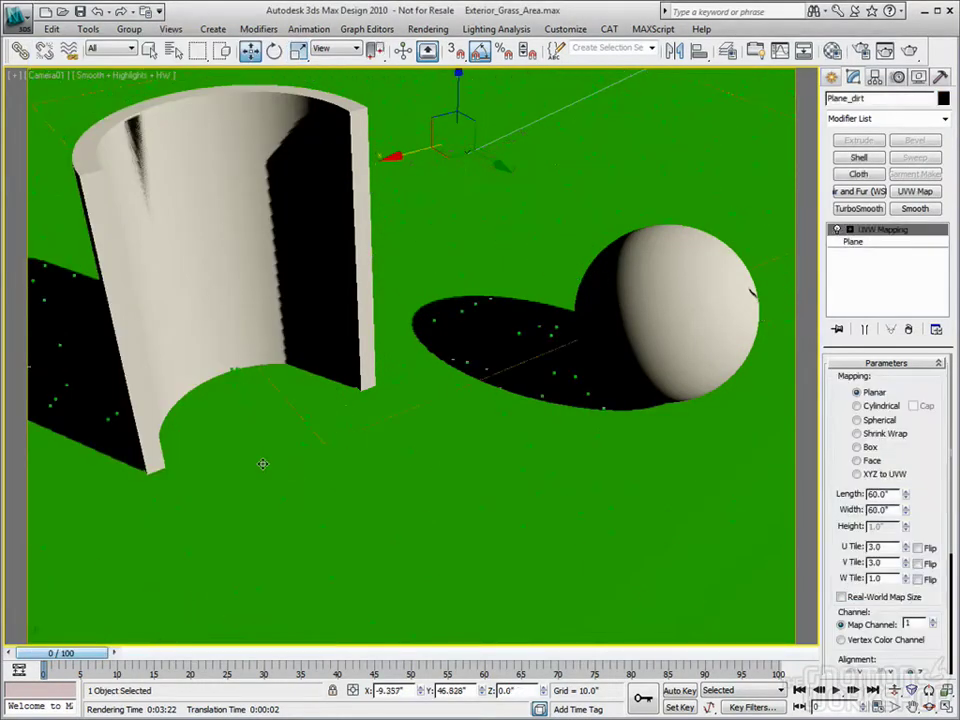
click(830, 53)
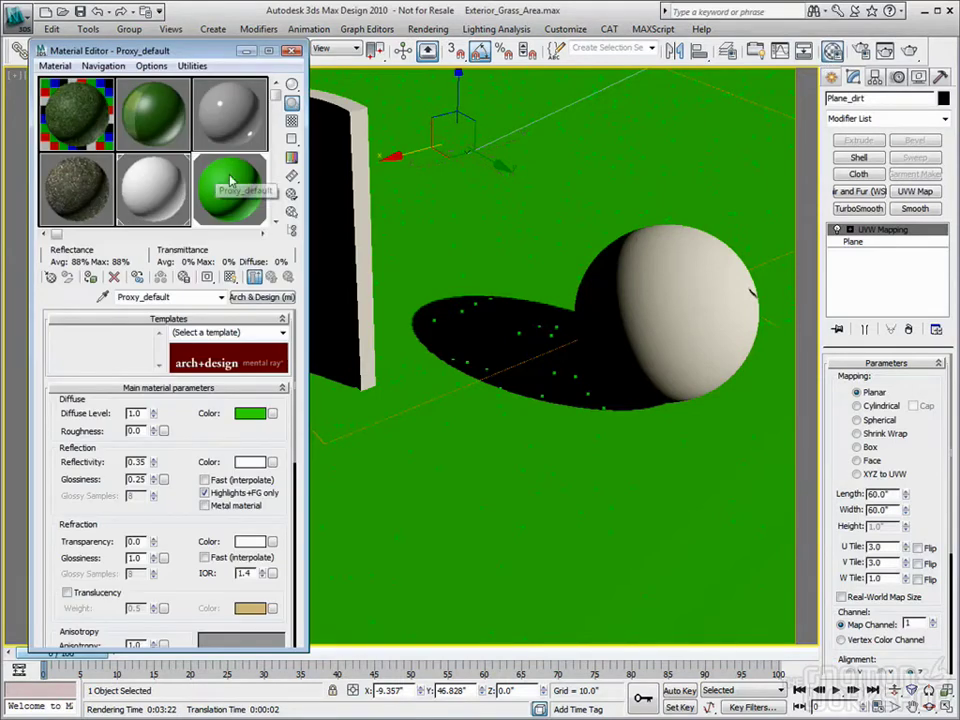
click(63, 193)
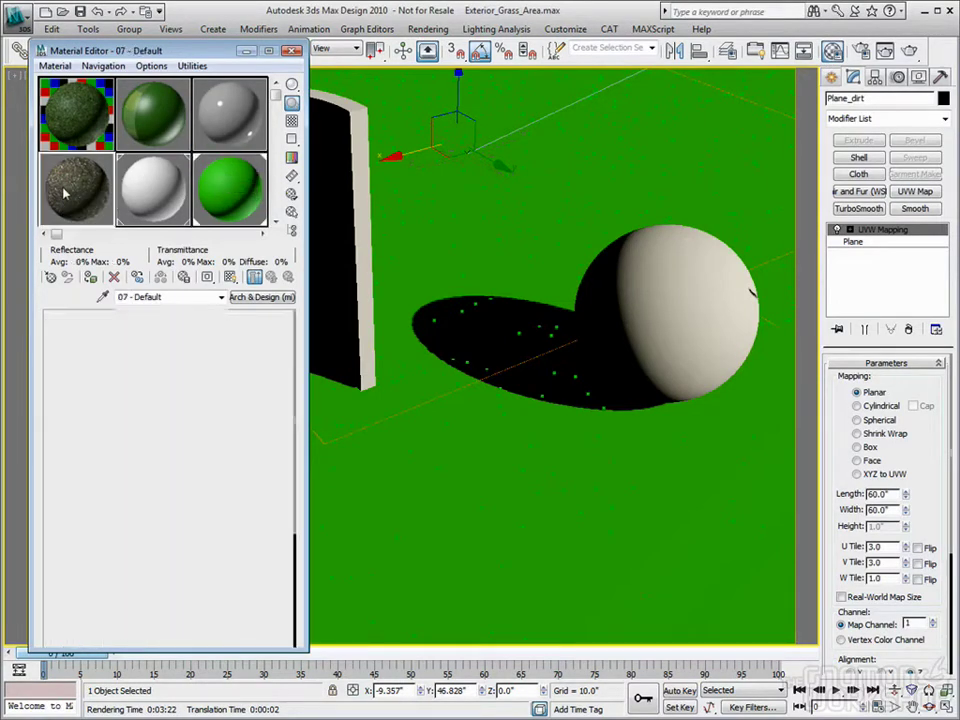
click(91, 278)
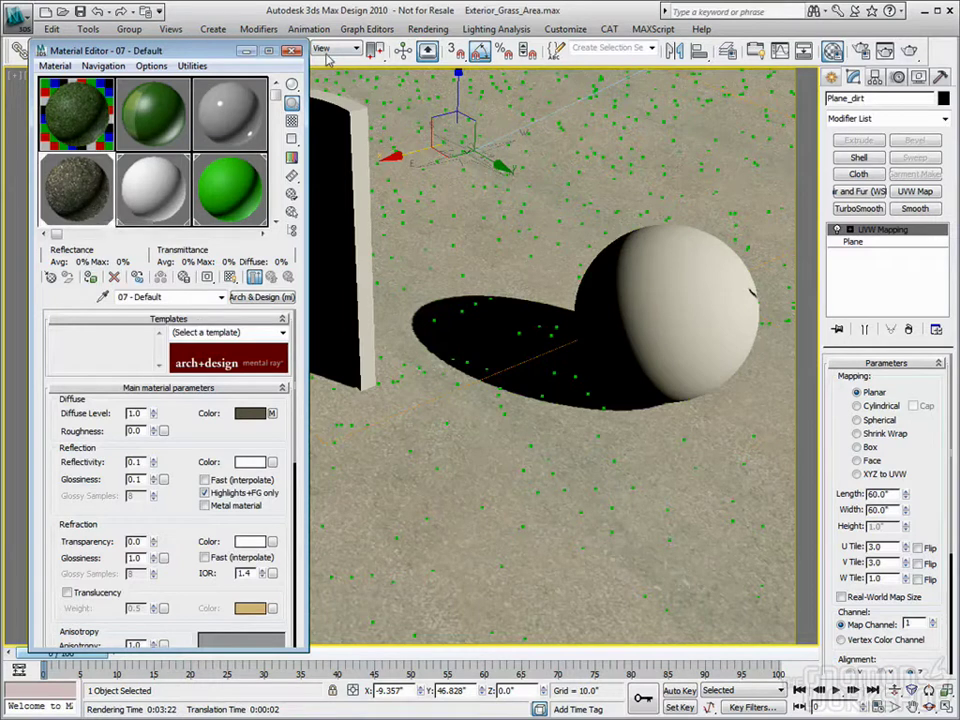
click(292, 50)
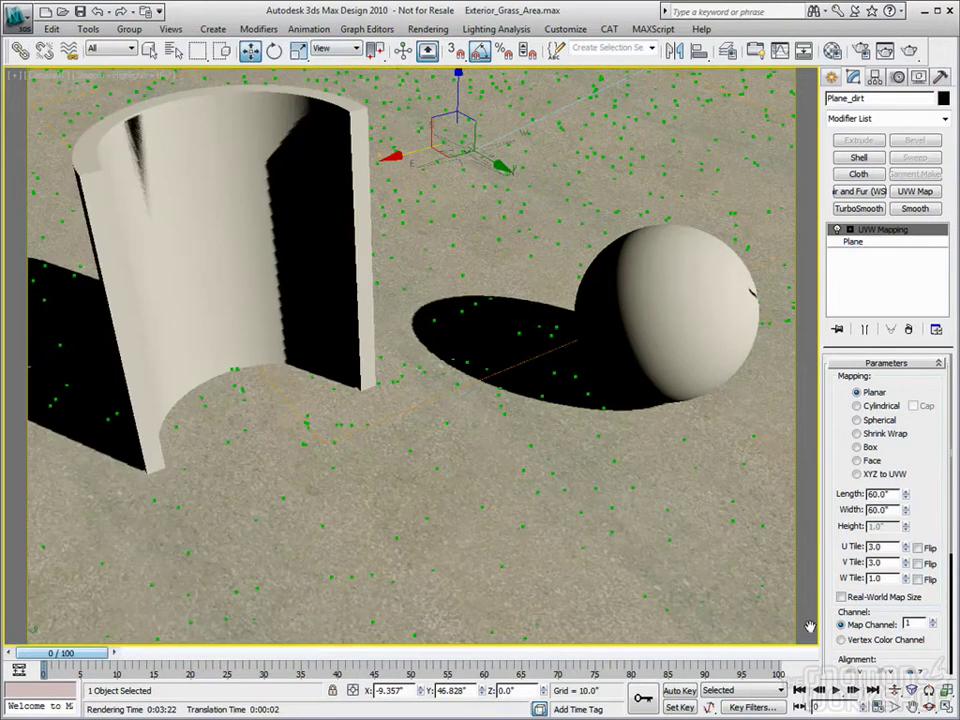
- Restore the four-viewport layout, assign the 03 - Default Fast Material to Grass_Proxy, and activate the Camera01 view with the Material Editor closed
click(945, 706)
click(490, 256)
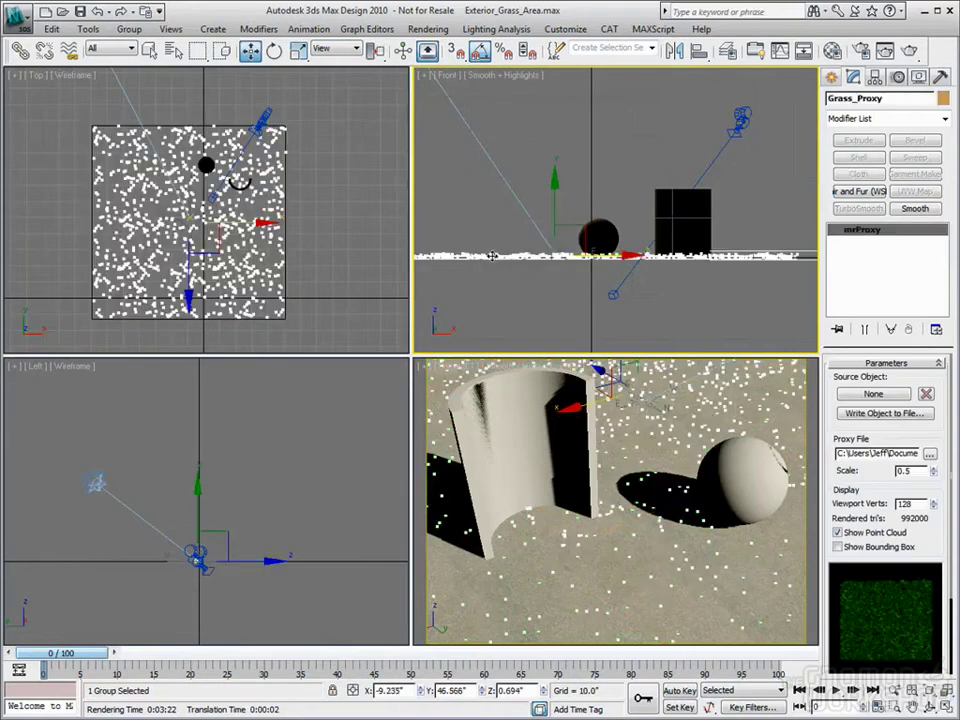
key(m)
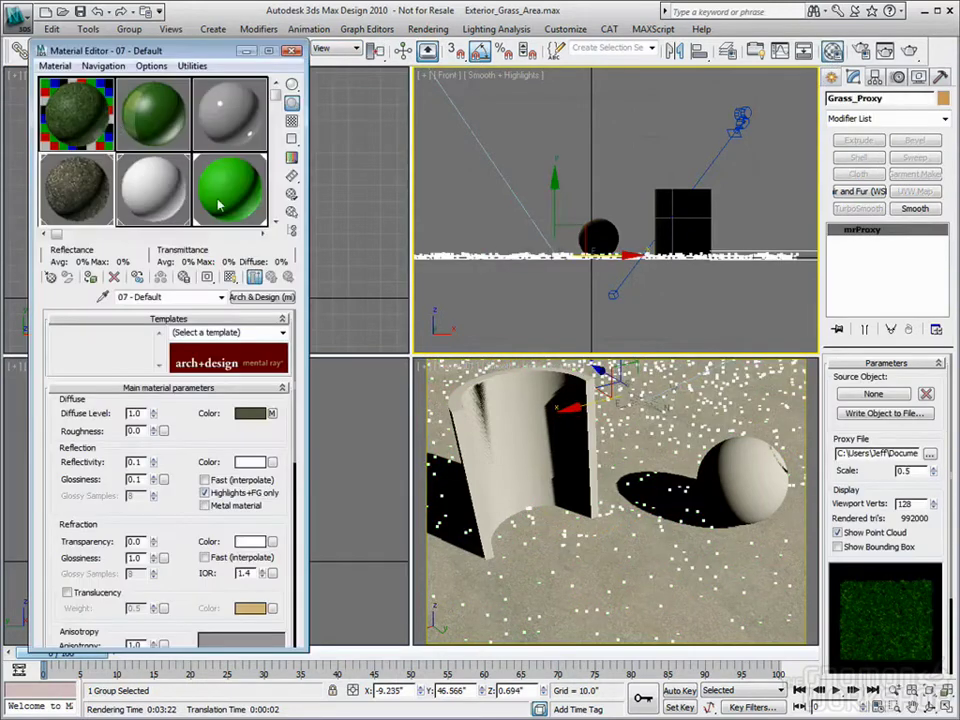
click(155, 120)
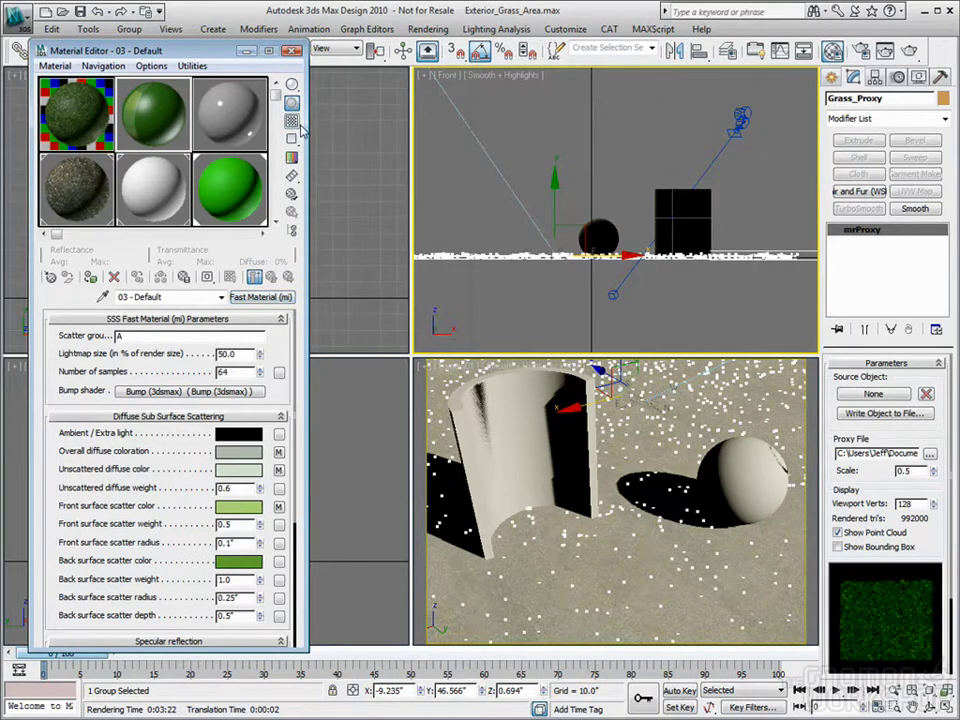
click(293, 52)
right_click(585, 415)
click(832, 50)
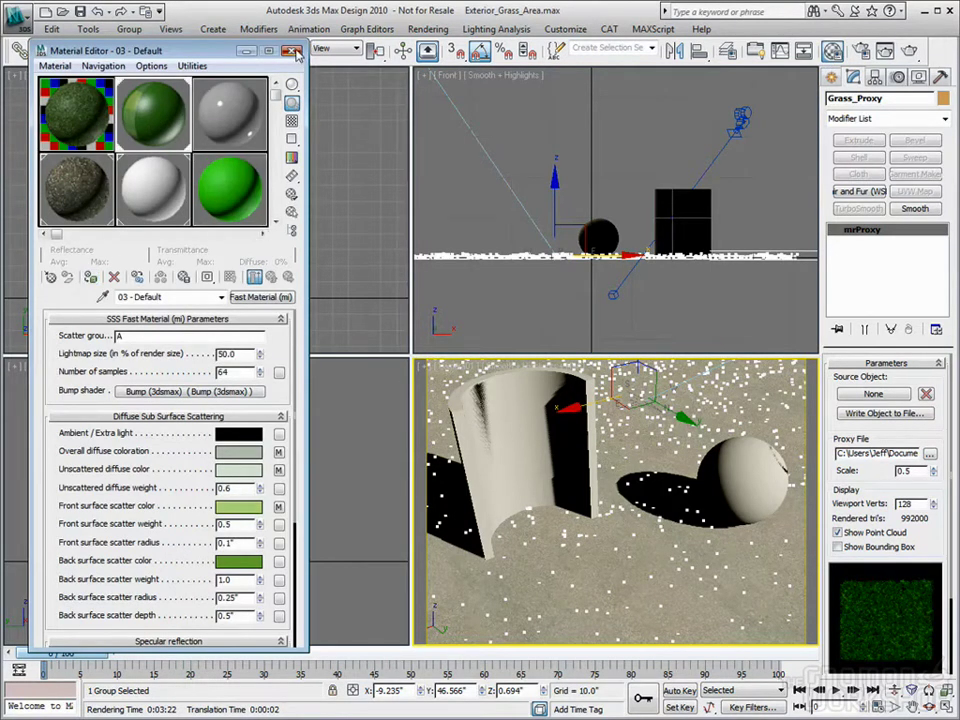
key(m)
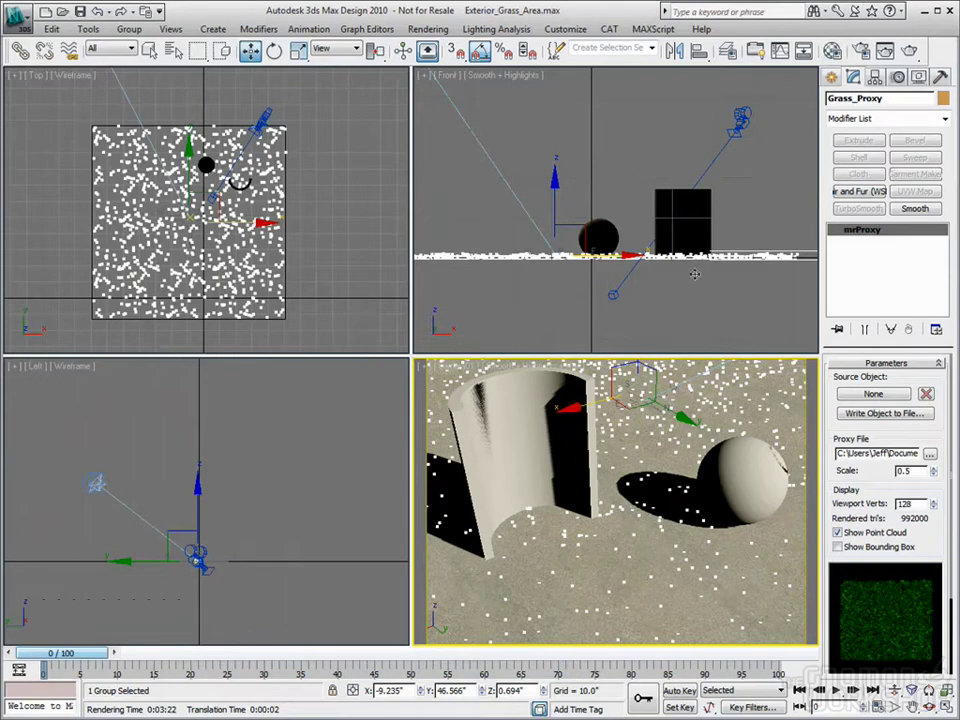
- Load the last rendered bright-green grass image into RAM Player Channel B at 640 x 480 and move the player aside
click(885, 50)
drag(522, 55, 252, 94)
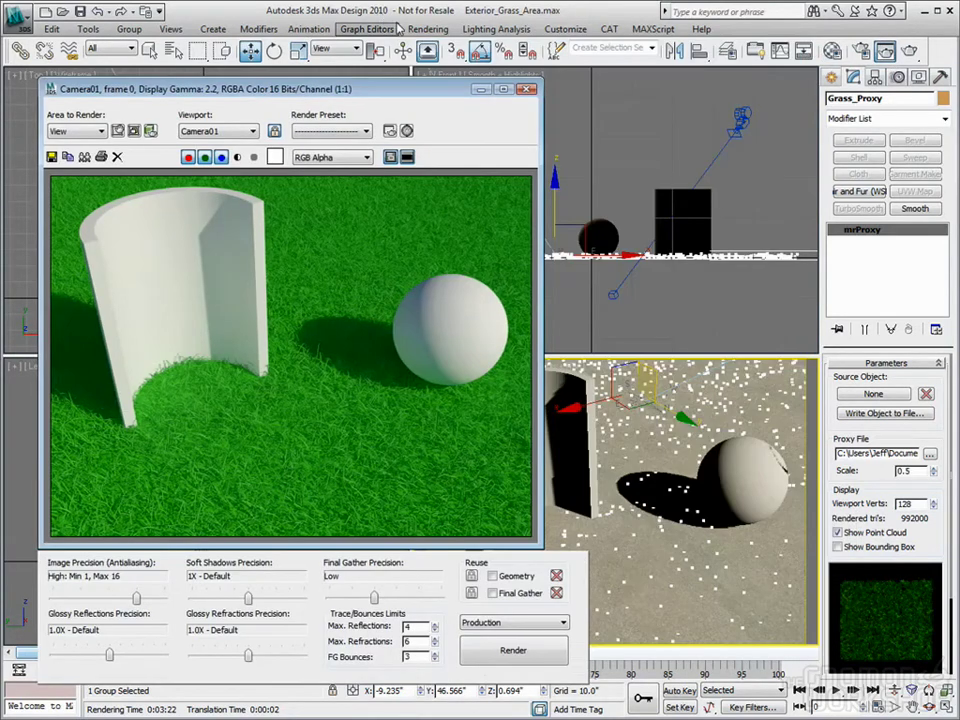
click(422, 31)
click(451, 414)
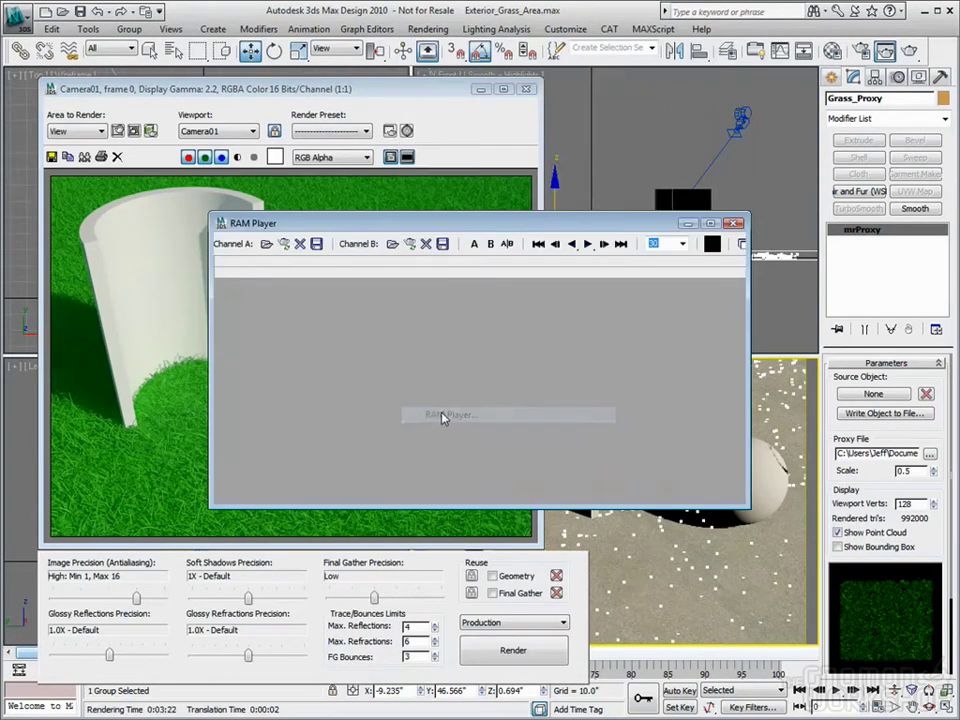
click(410, 245)
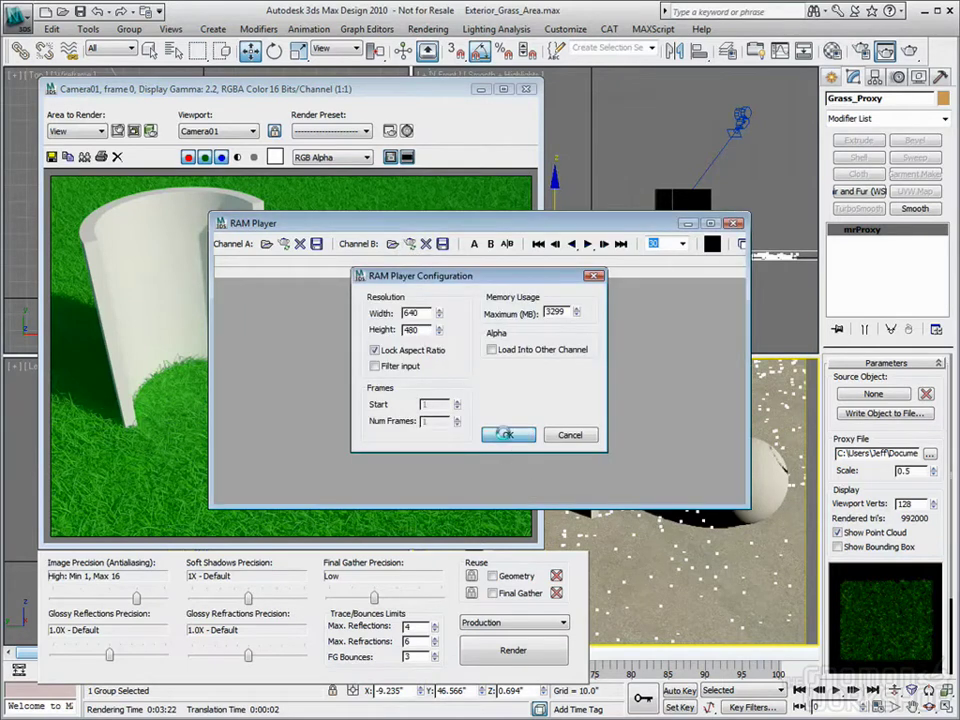
click(502, 374)
drag(528, 232, 640, 205)
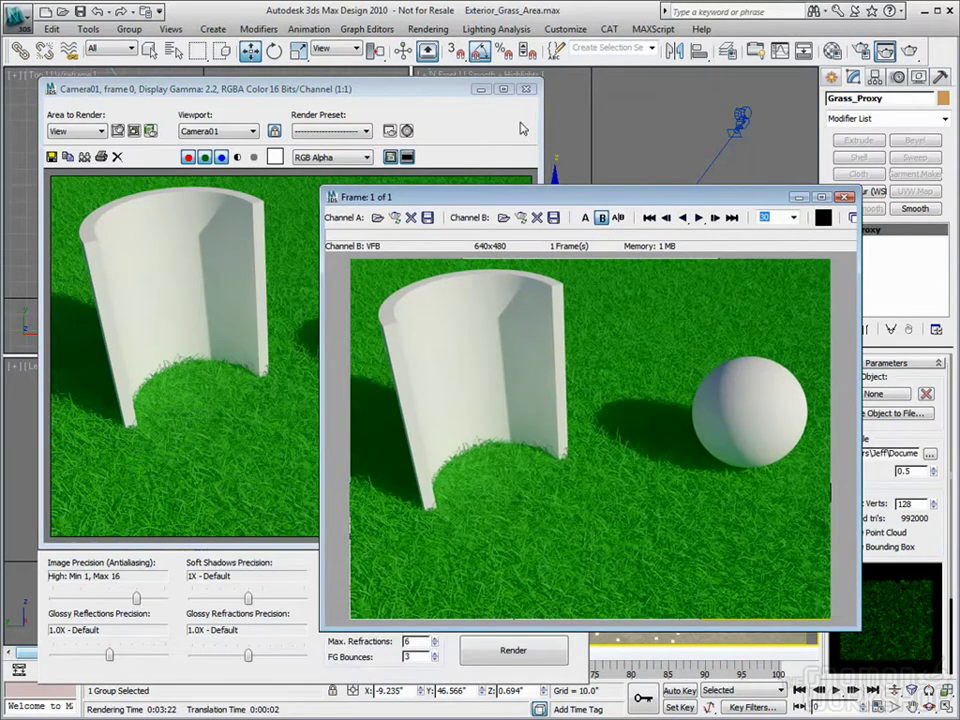
drag(577, 190, 613, 195)
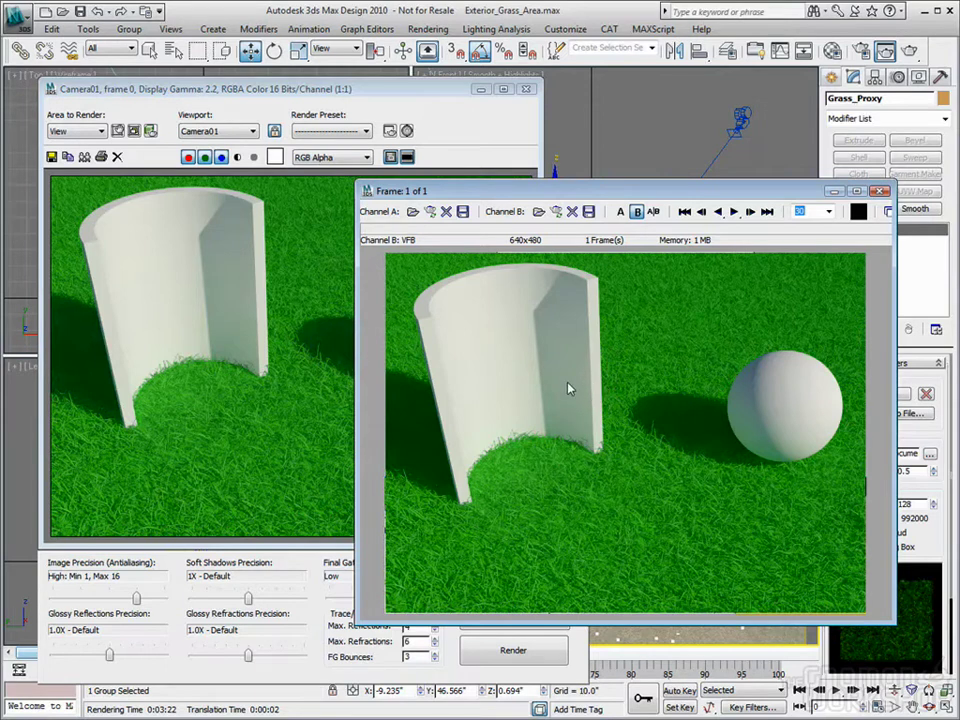
drag(527, 194, 593, 214)
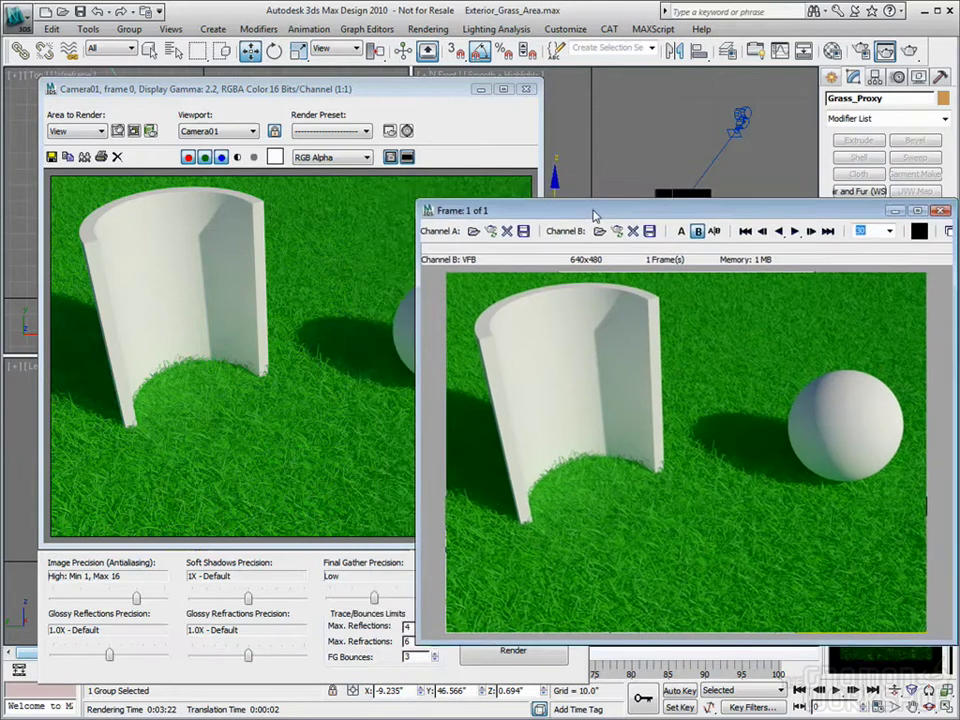
- Render the Camera01 view with the realistic dirt and grass materials and arrange the render window beside the RAM Player
key(shift+q)
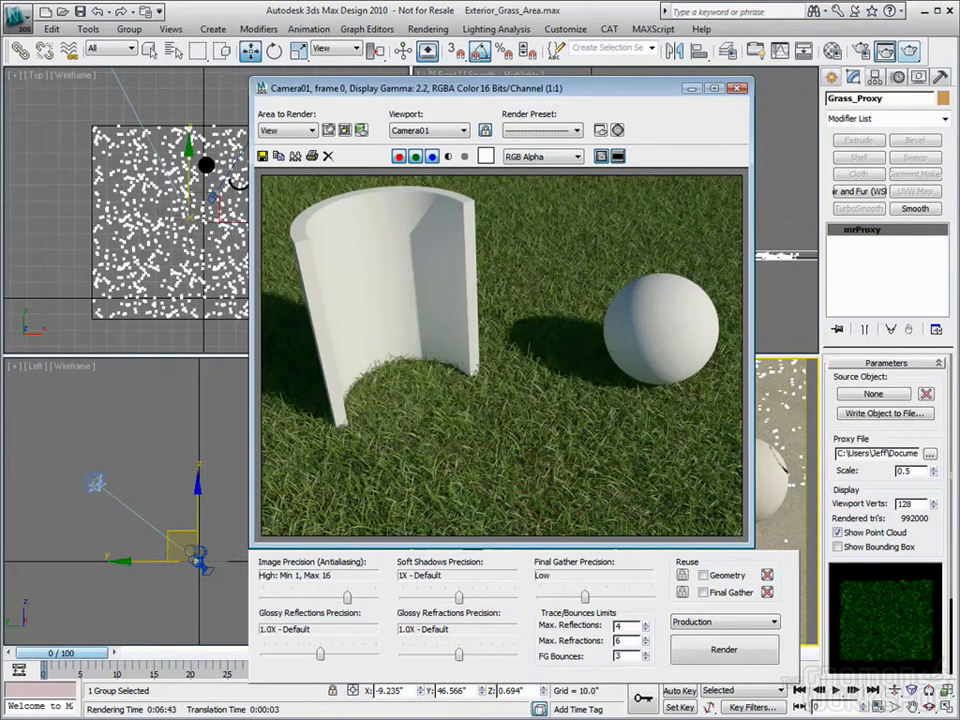
drag(959, 230, 673, 189)
click(611, 92)
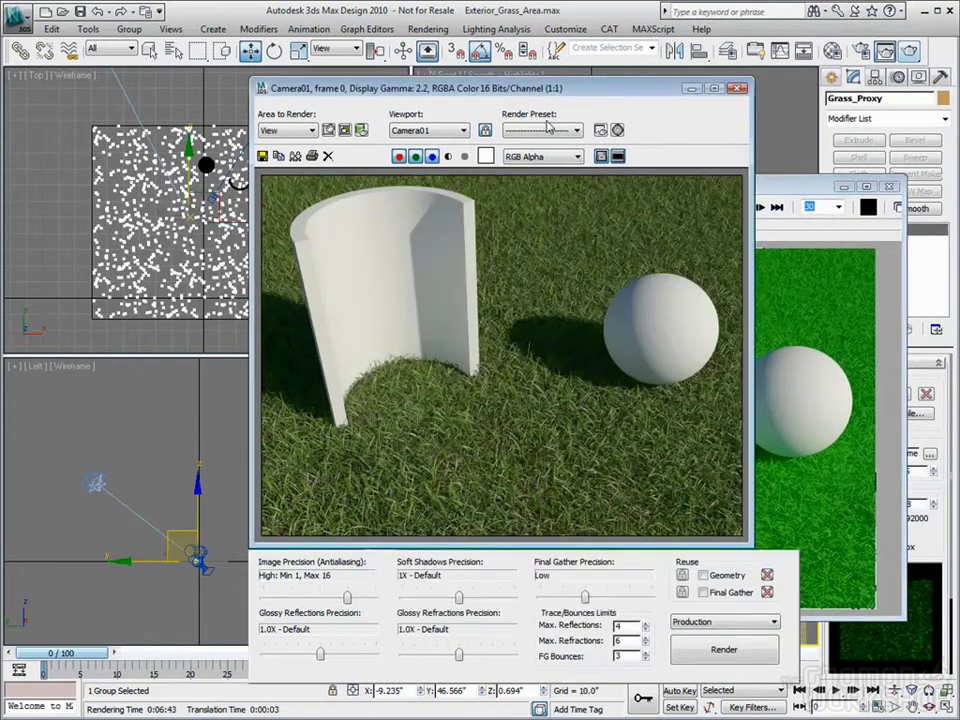
drag(482, 88, 325, 65)
- Load the realistic grass render into RAM Player Channel A and compare it with the bright-green version by sweeping the divider across the curved wall
click(470, 190)
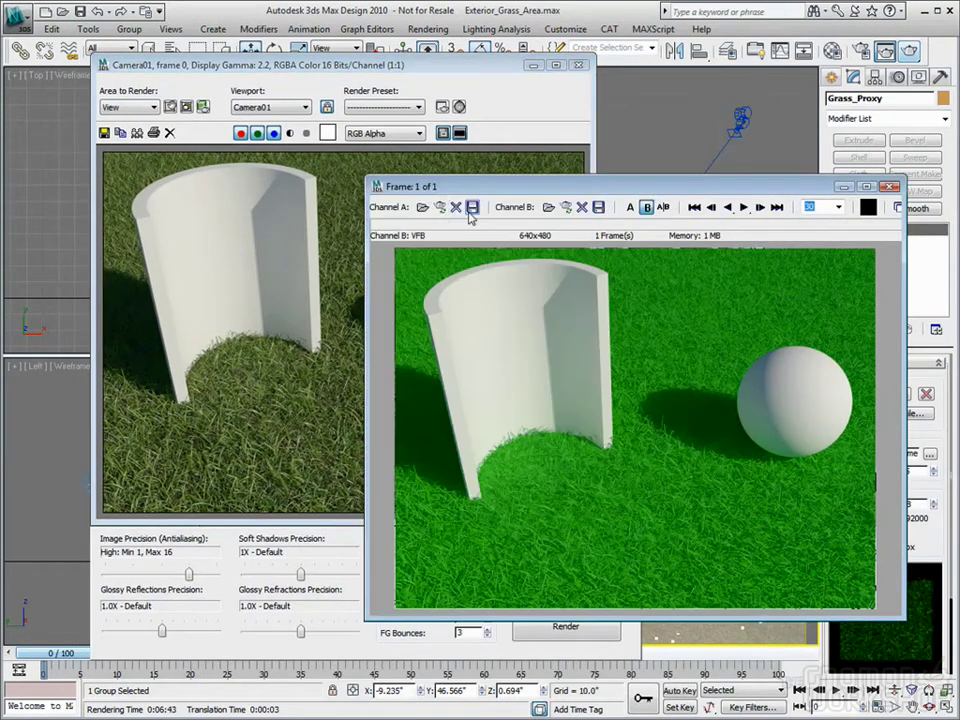
click(439, 207)
click(664, 411)
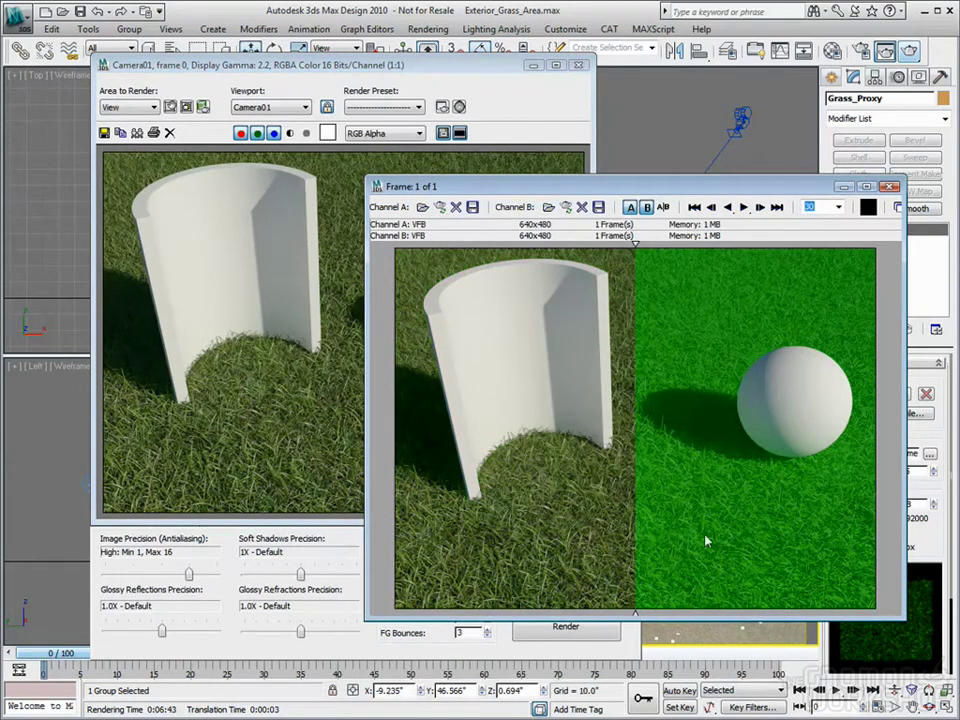
mouse_move(634, 249)
mouse_down()
mouse_move(538, 257)
mouse_move(568, 257)
mouse_up()
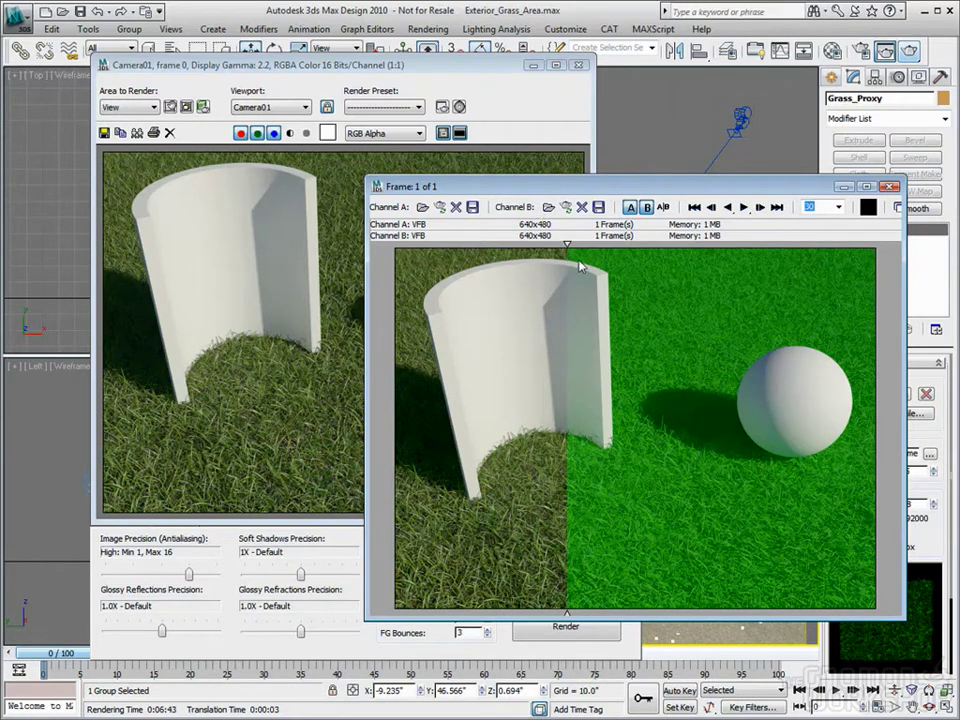
drag(568, 251, 640, 261)
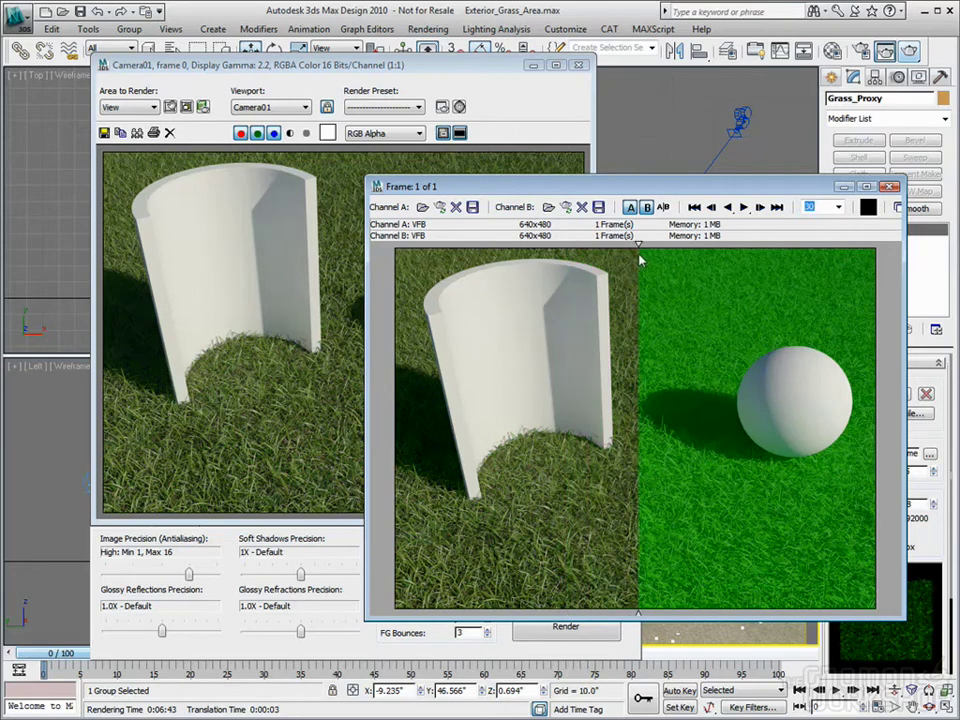